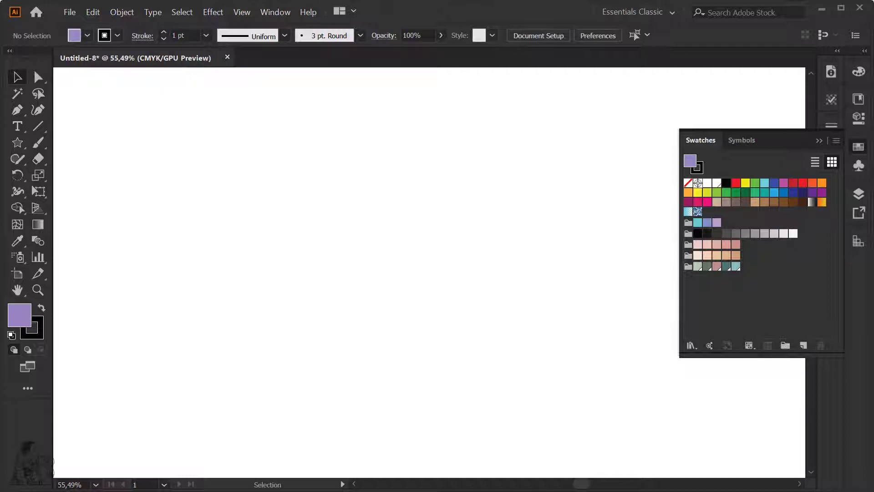
Toggle the Swatches panel off, on and off again from the Window menu, leaving it hidden
{"action": "left_click", "coordinate": [273, 15]}
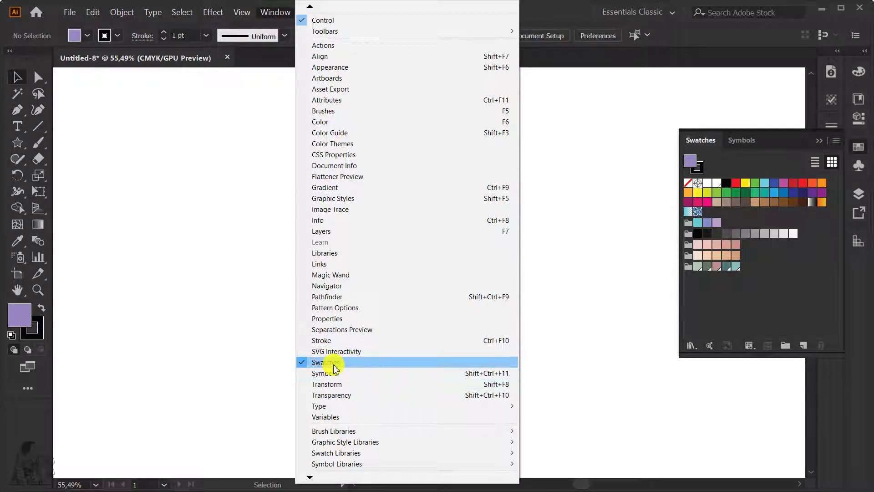
{"action": "left_click", "coordinate": [335, 363]}
{"action": "left_click", "coordinate": [272, 12]}
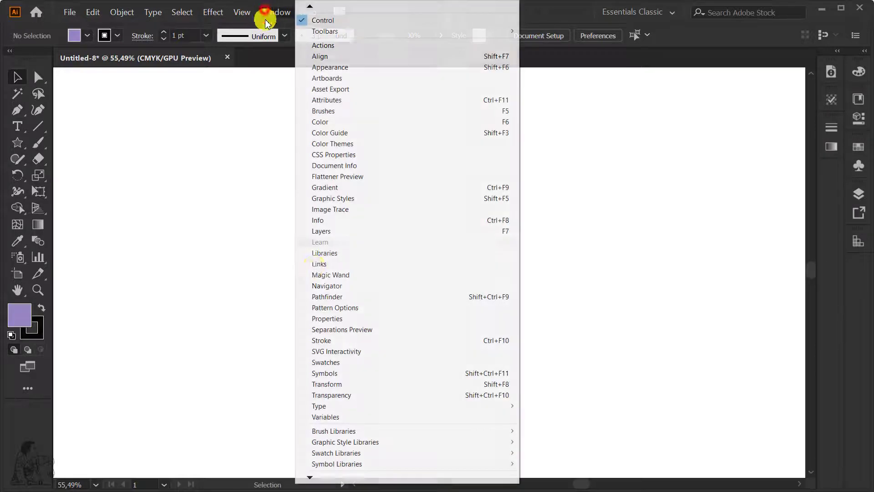
{"action": "left_click", "coordinate": [332, 363]}
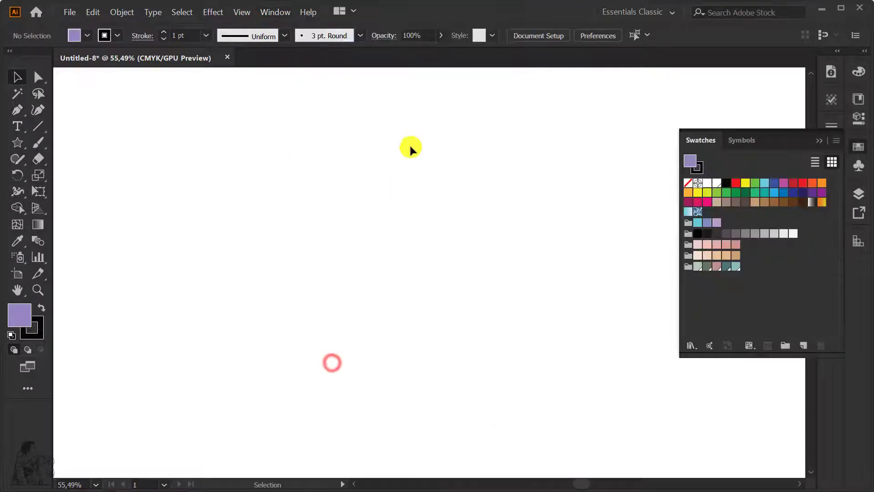
{"action": "left_click", "coordinate": [820, 141]}
{"action": "left_click", "coordinate": [275, 12]}
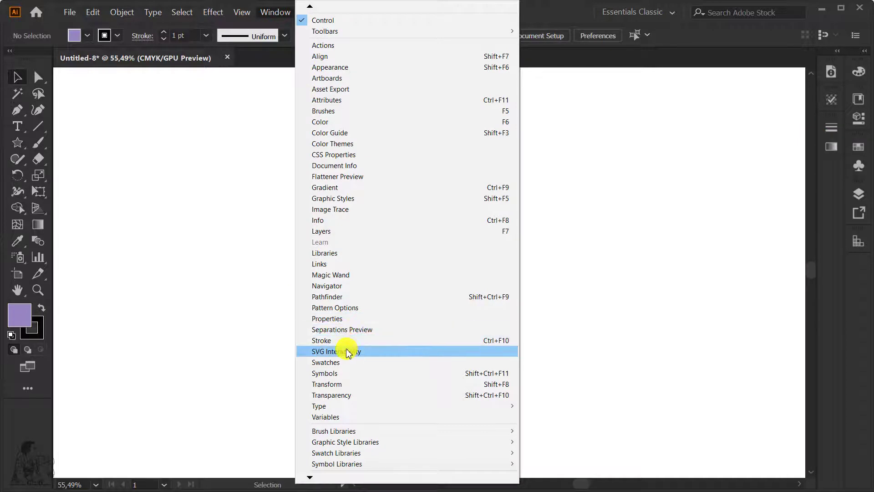
Show the Symbols panel, then open and exit the Button symbol in isolation mode
{"action": "left_click", "coordinate": [341, 373]}
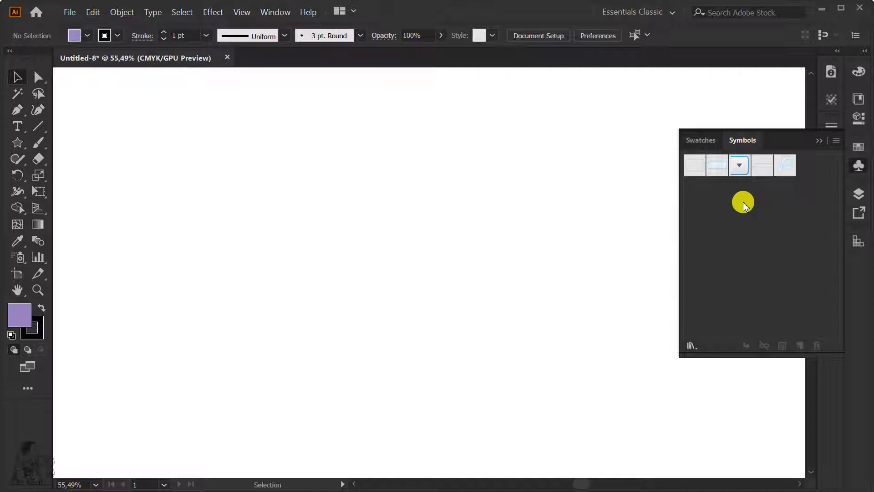
{"action": "double_click", "coordinate": [720, 171]}
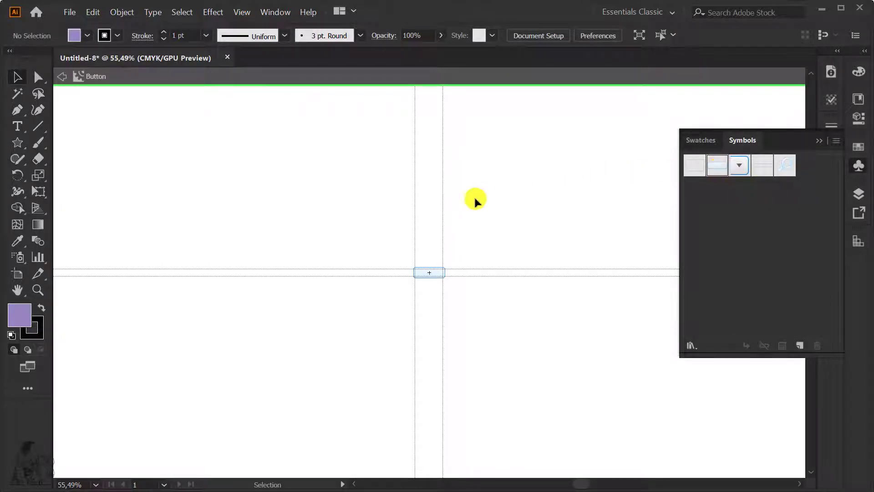
{"action": "double_click", "coordinate": [472, 228]}
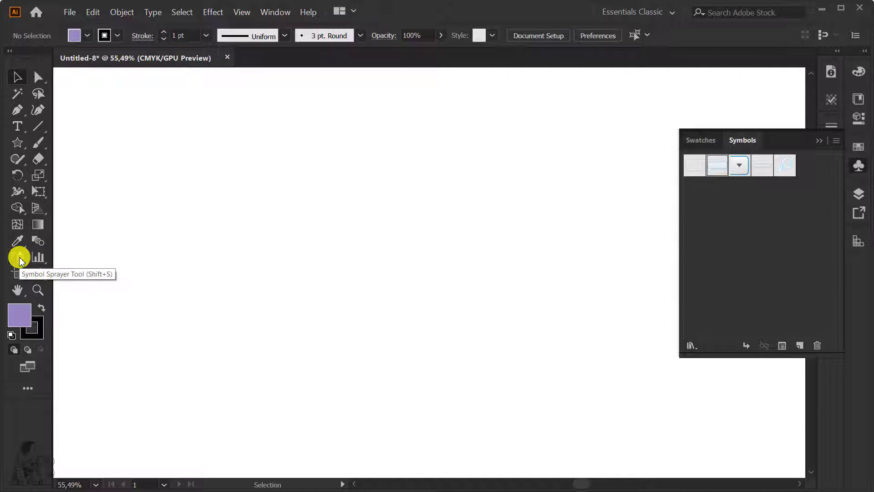
Spray one Button symbol instance onto the canvas centre and zoom in on it
{"action": "left_click", "coordinate": [19, 259]}
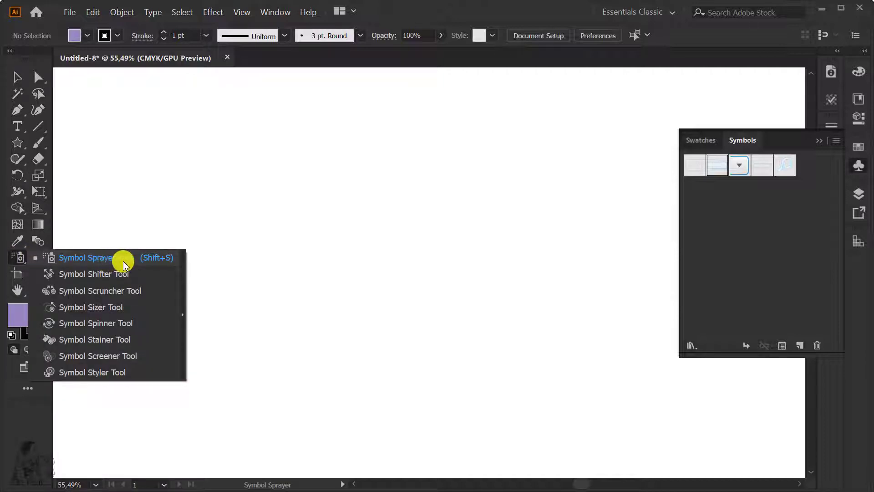
{"action": "left_click", "coordinate": [153, 264]}
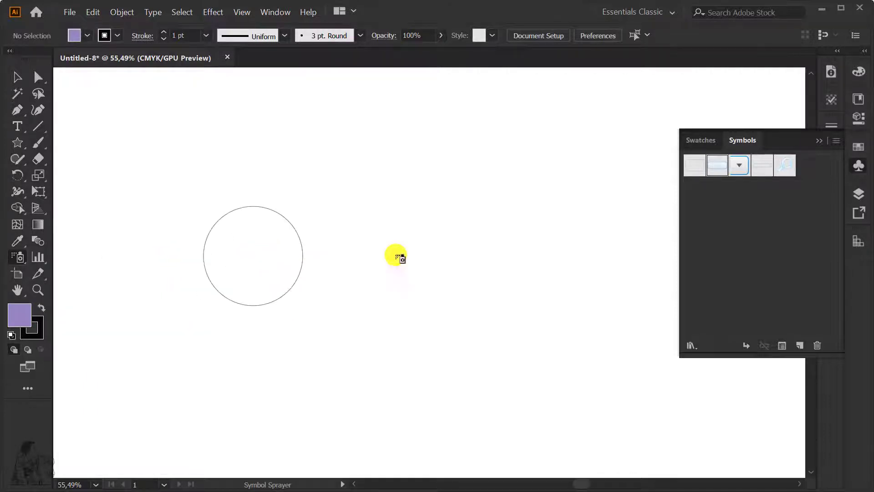
{"action": "left_click", "coordinate": [718, 168]}
{"action": "left_click", "coordinate": [368, 239]}
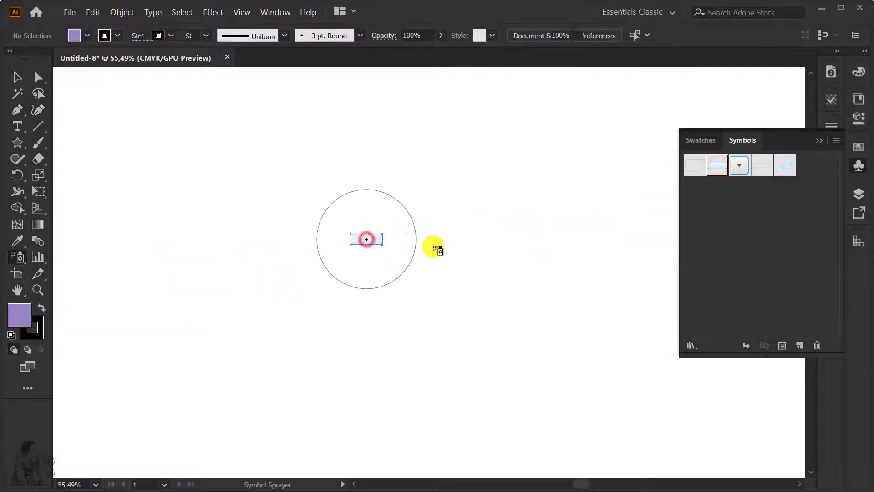
{"action": "left_click", "coordinate": [24, 81]}
{"action": "left_click", "coordinate": [303, 182]}
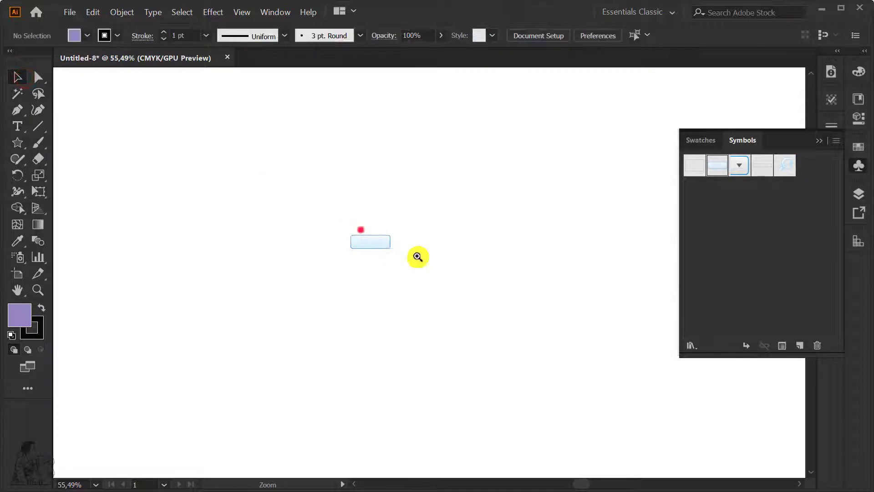
{"action": "left_click_drag", "start_coordinate": [418, 256], "coordinate": [586, 326]}
{"action": "left_click_drag", "start_coordinate": [493, 275], "coordinate": [632, 204]}
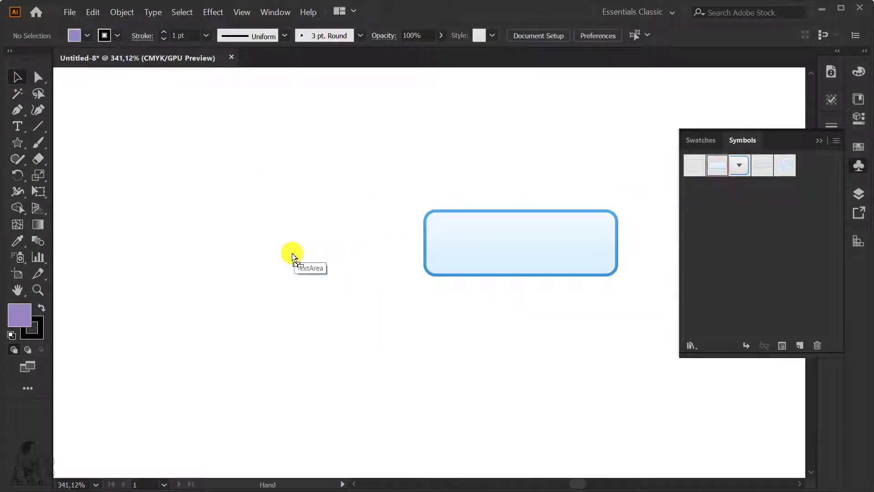
Drag a second Button instance from the Symbols panel and position it left of the first
{"action": "mouse_move", "coordinate": [718, 170]}
{"action": "left_mouse_down"}
{"action": "mouse_move", "coordinate": [293, 255]}
{"action": "mouse_move", "coordinate": [312, 238]}
{"action": "mouse_move", "coordinate": [335, 243]}
{"action": "left_mouse_up"}
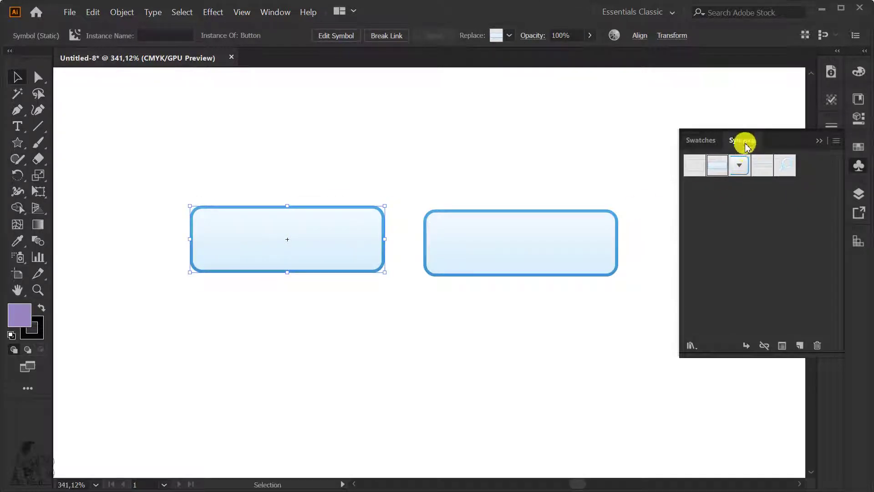
{"action": "left_click_drag", "start_coordinate": [312, 237], "coordinate": [353, 244]}
{"action": "left_click", "coordinate": [512, 190]}
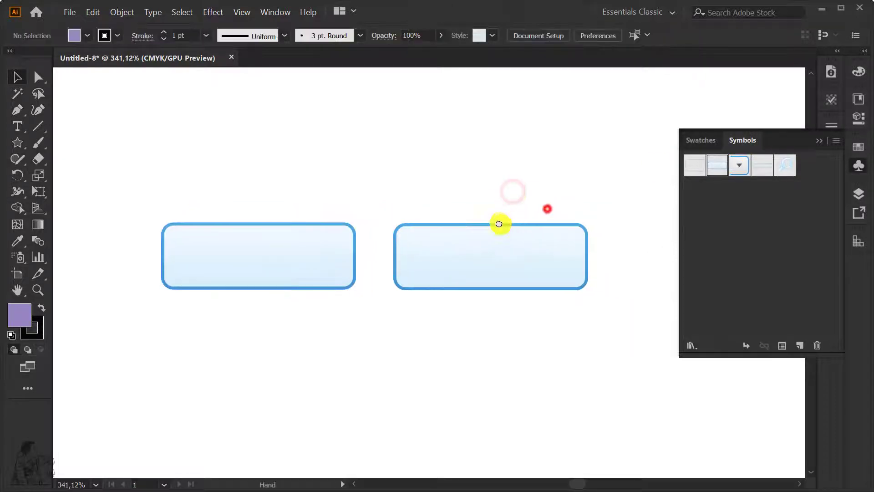
{"action": "left_click_drag", "start_coordinate": [547, 209], "coordinate": [363, 227]}
{"action": "left_click", "coordinate": [308, 248]}
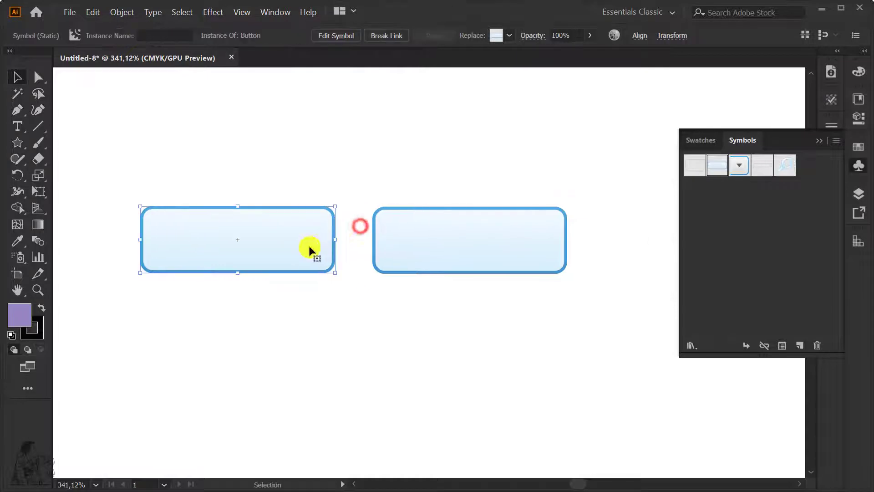
{"action": "left_click", "coordinate": [532, 175]}
Open the Button symbol definition for editing from the left instance
{"action": "left_click_drag", "start_coordinate": [518, 158], "coordinate": [255, 292]}
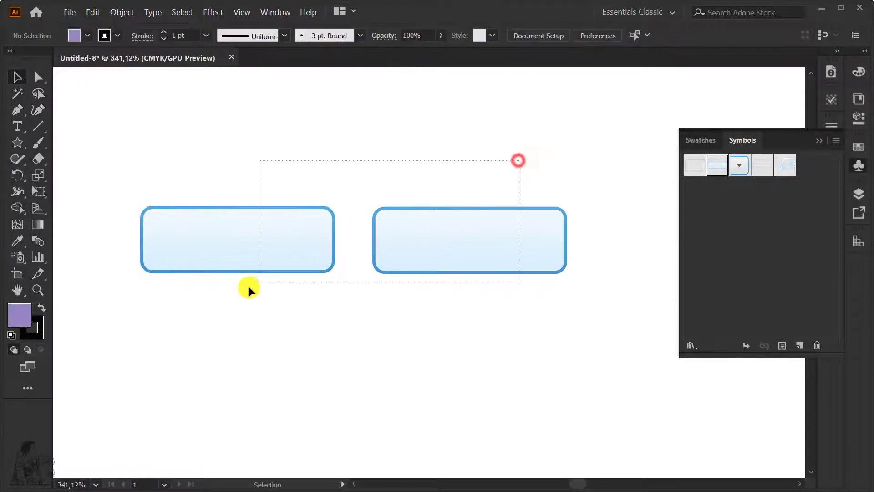
{"action": "left_click", "coordinate": [342, 321]}
{"action": "double_click", "coordinate": [299, 247]}
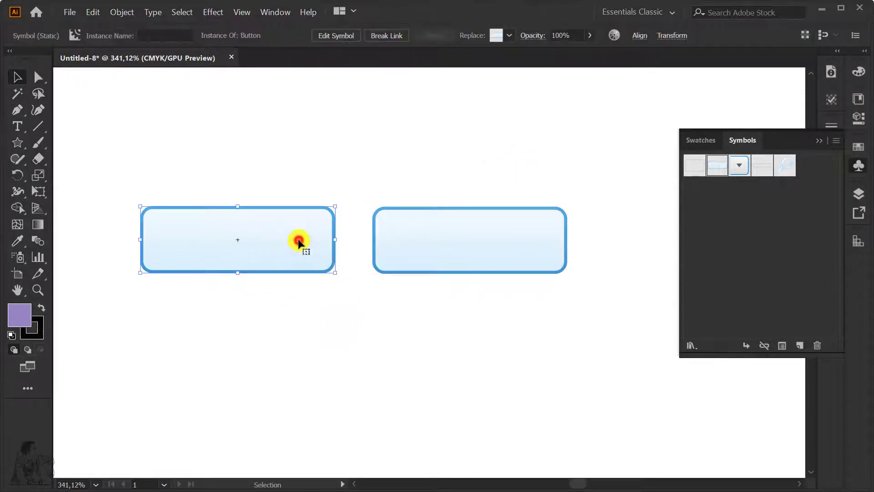
{"action": "left_click", "coordinate": [506, 270]}
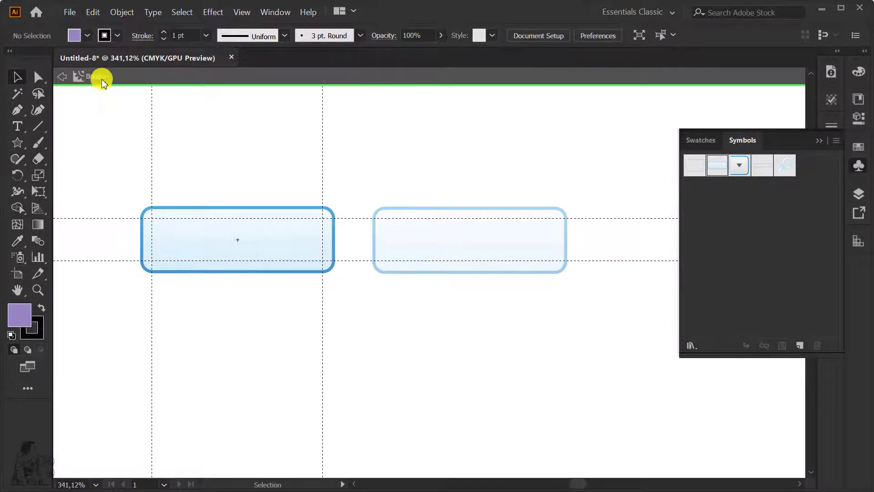
Apply the dark-blue swatch to the Button symbol's rounded rectangle and exit isolation mode
{"action": "left_click", "coordinate": [258, 233]}
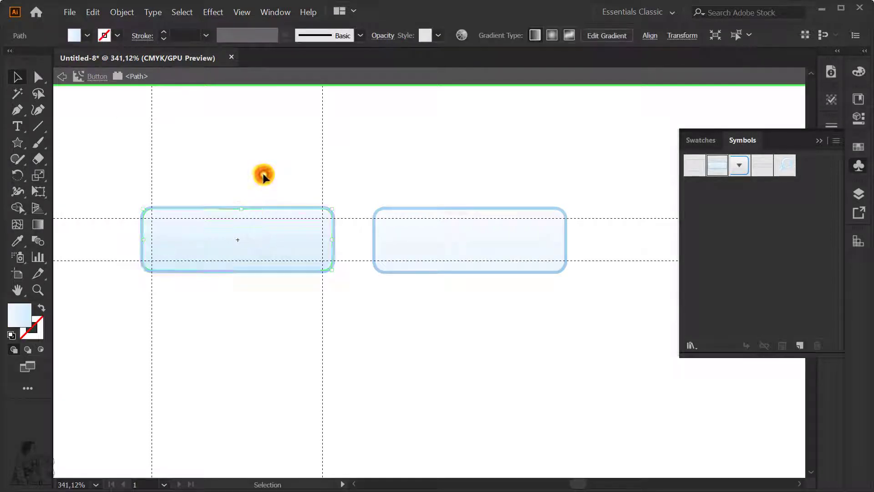
{"action": "double_click", "coordinate": [263, 176]}
{"action": "double_click", "coordinate": [245, 235]}
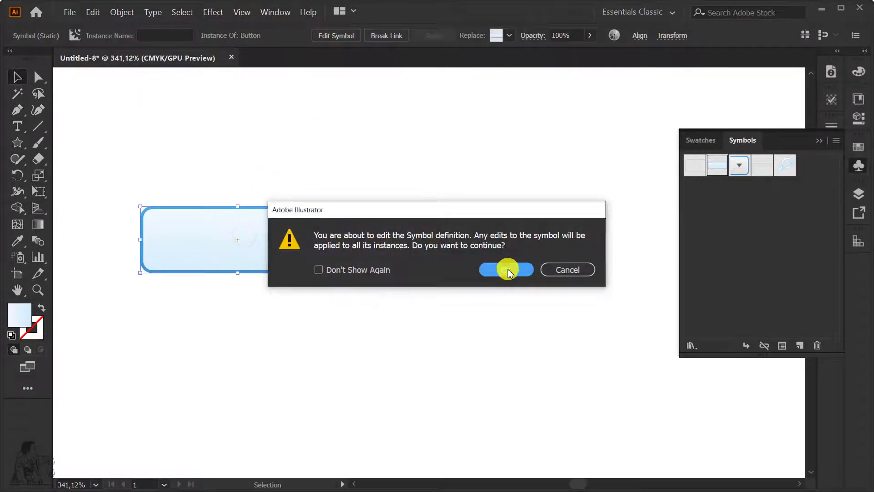
{"action": "left_click", "coordinate": [506, 269]}
{"action": "left_click", "coordinate": [252, 209]}
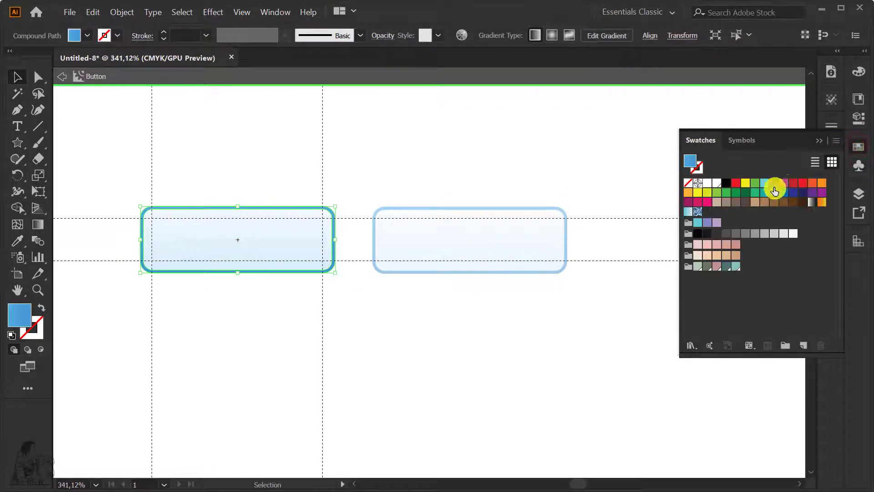
{"action": "left_click", "coordinate": [774, 183]}
{"action": "double_click", "coordinate": [497, 173]}
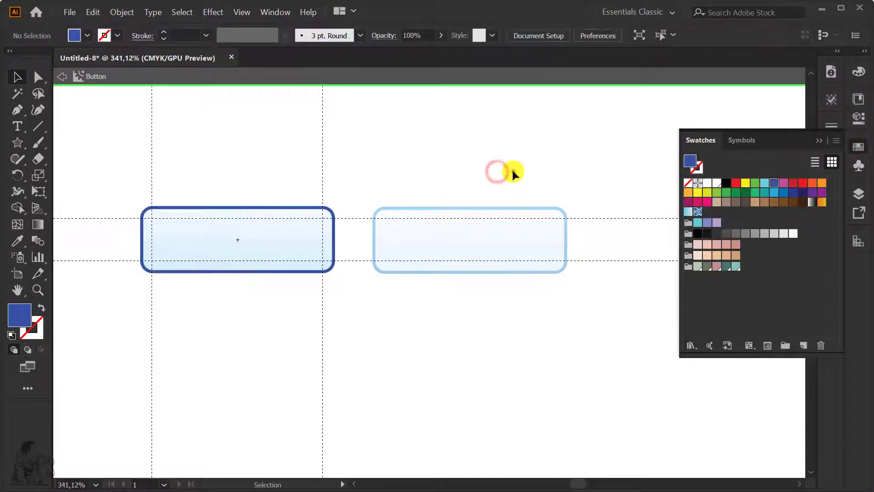
Add and move a third Button instance, undo it, and reopen the symbol
{"action": "left_click", "coordinate": [743, 140]}
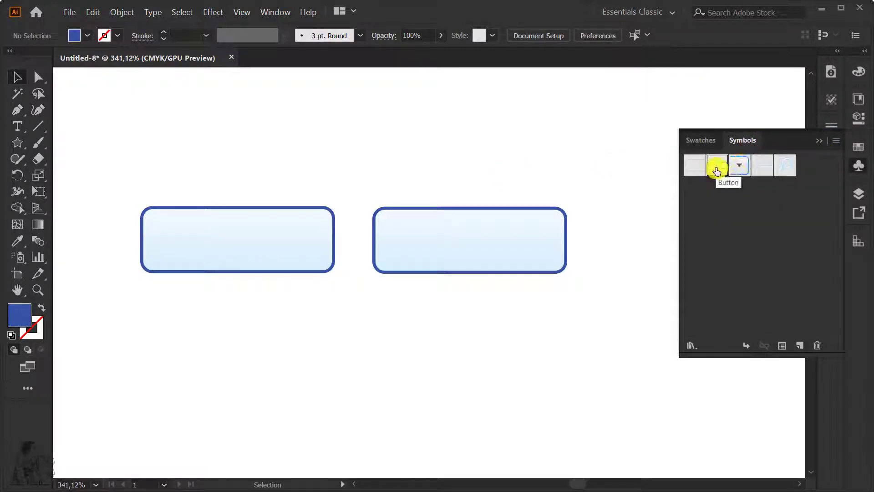
{"action": "left_click_drag", "start_coordinate": [716, 170], "coordinate": [339, 153]}
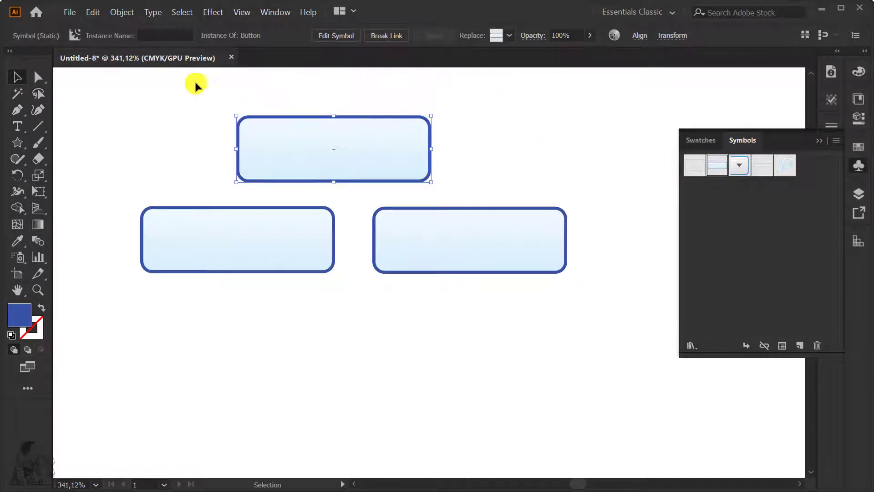
{"action": "left_click_drag", "start_coordinate": [203, 92], "coordinate": [444, 181]}
{"action": "left_click_drag", "start_coordinate": [396, 151], "coordinate": [373, 142]}
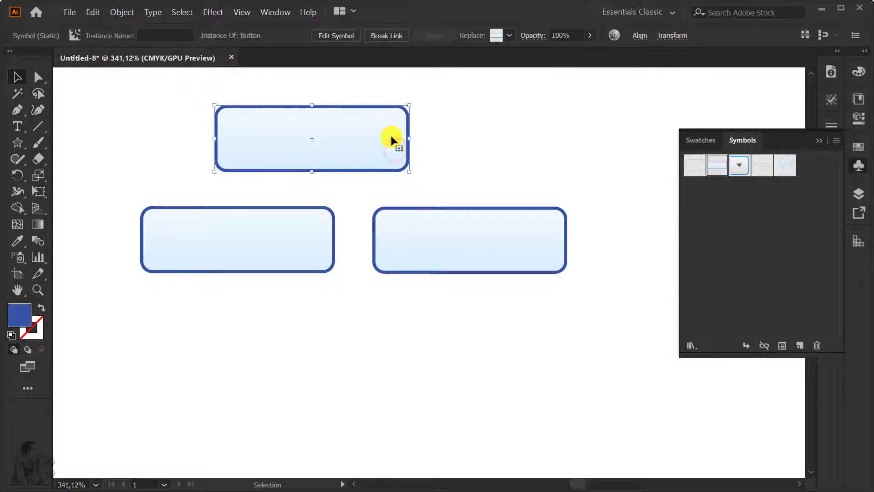
{"action": "key", "text": "ctrl+z"}
{"action": "key", "text": "ctrl+z"}
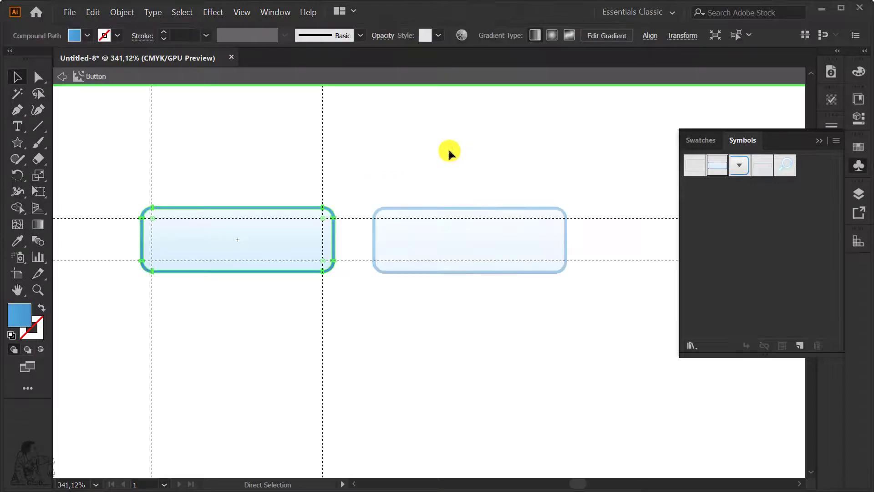
{"action": "double_click", "coordinate": [394, 153]}
{"action": "left_click_drag", "start_coordinate": [286, 178], "coordinate": [318, 245]}
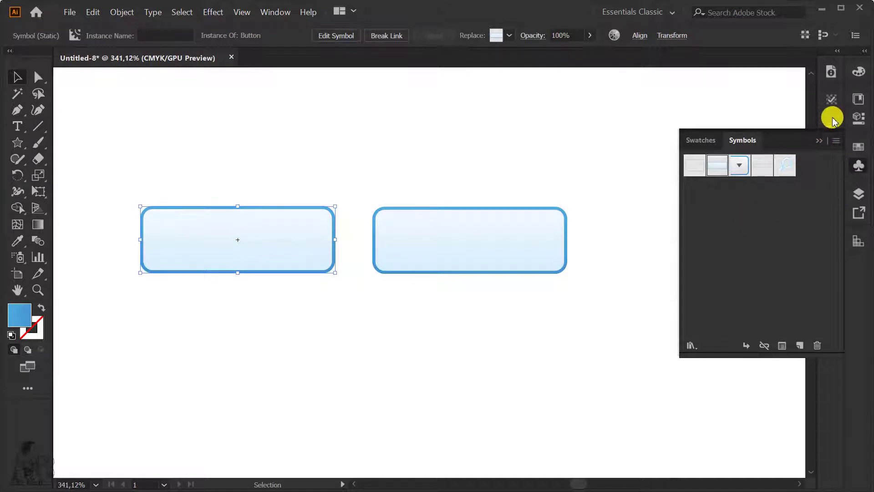
Edit the Button symbol definition, recolour its border dark blue then purple, and exit
{"action": "left_click", "coordinate": [837, 141]}
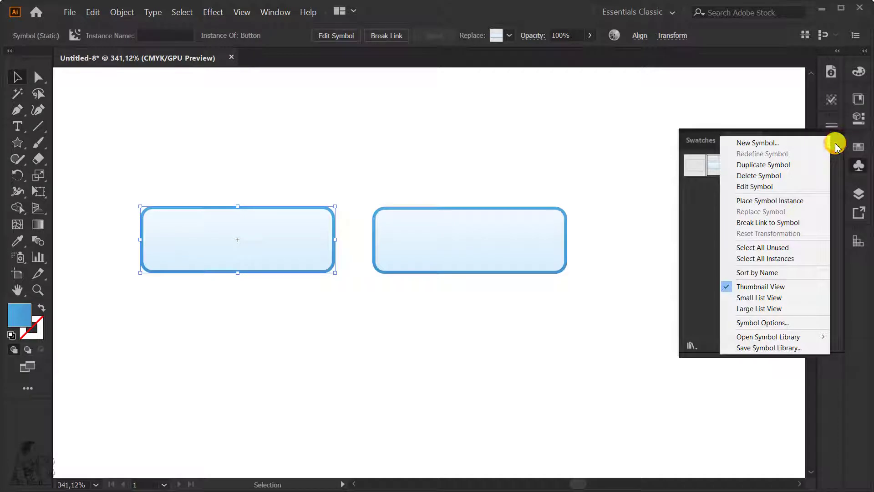
{"action": "left_click", "coordinate": [767, 186]}
{"action": "left_click", "coordinate": [449, 239]}
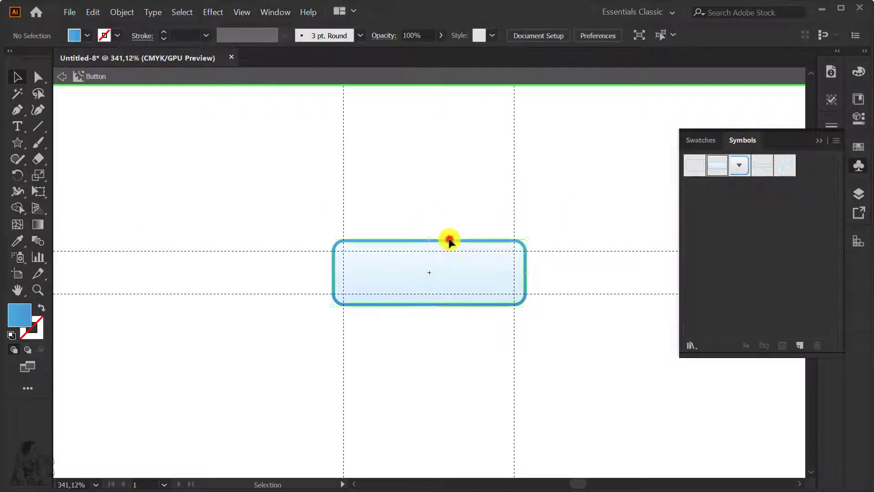
{"action": "left_click", "coordinate": [859, 146]}
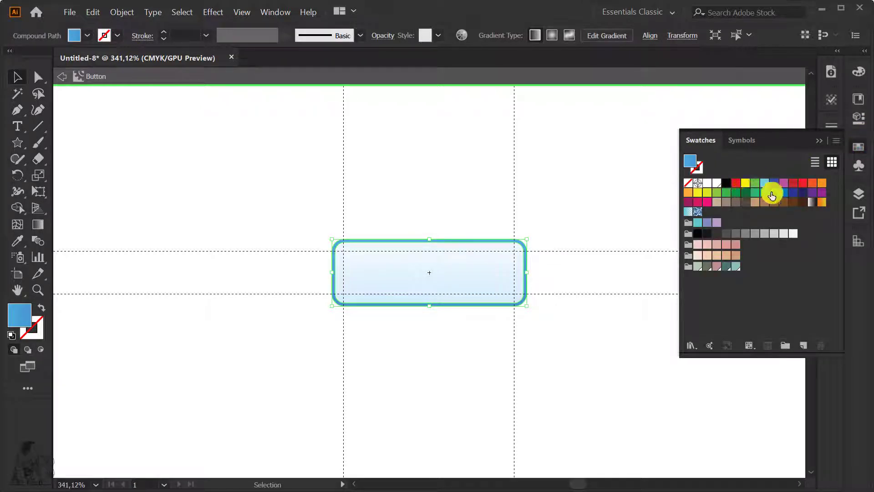
{"action": "left_click", "coordinate": [791, 193]}
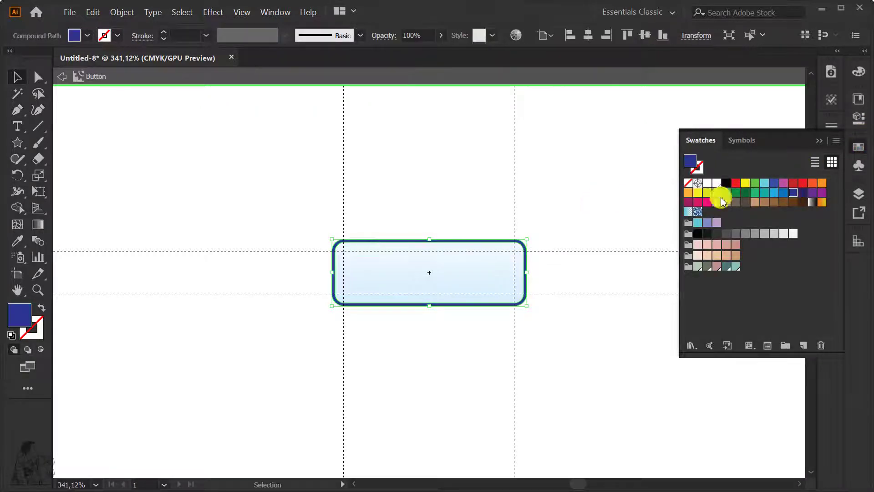
{"action": "left_click", "coordinate": [787, 183]}
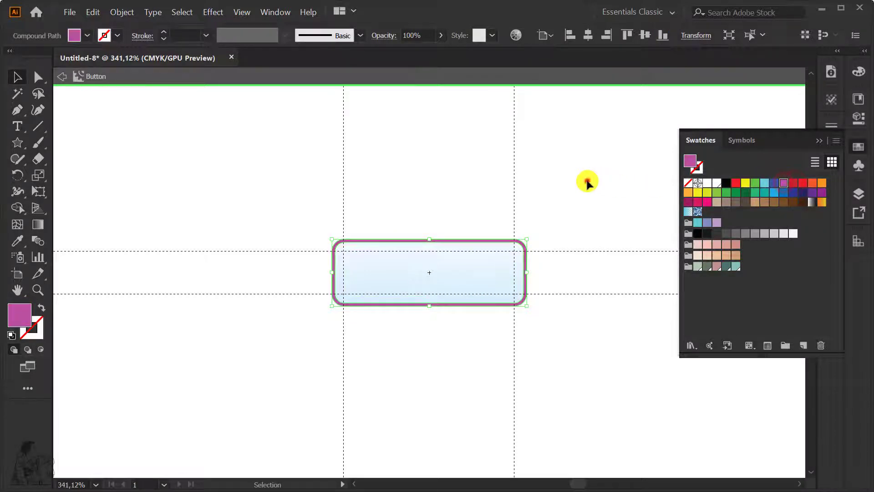
{"action": "double_click", "coordinate": [574, 173]}
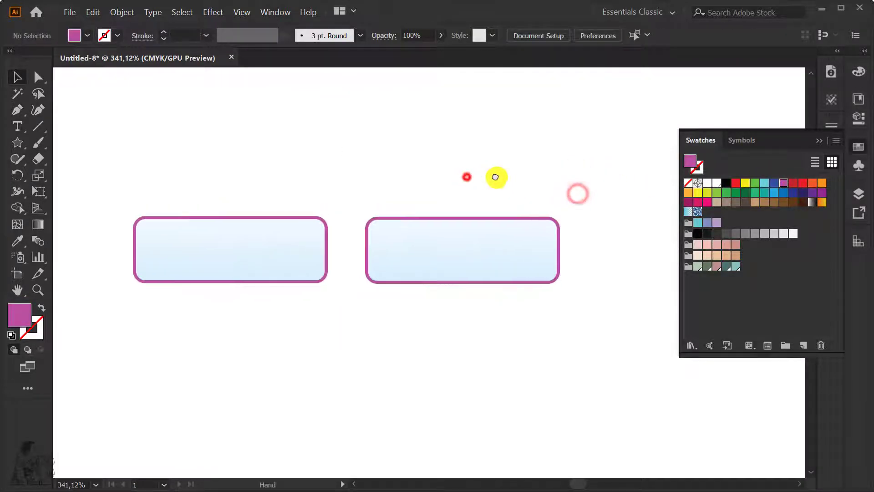
Double-click the left button, cancel the symbol-edit warning, and deselect it
{"action": "left_click", "coordinate": [320, 237]}
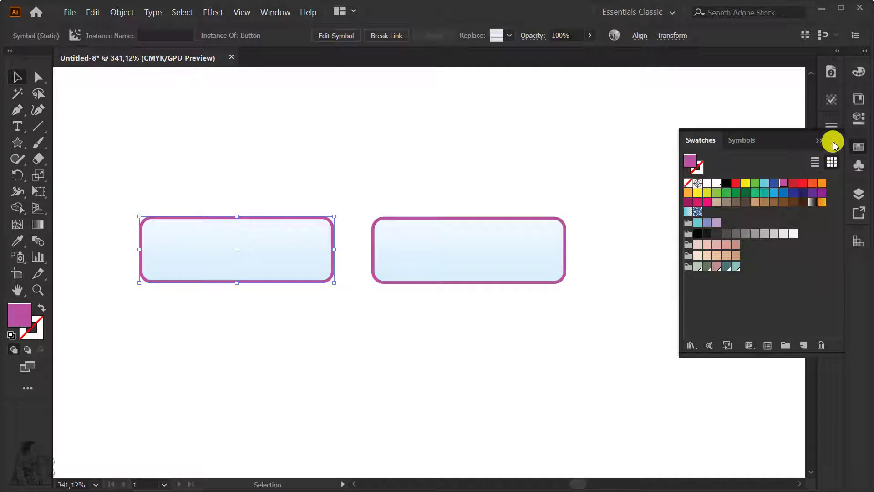
{"action": "double_click", "coordinate": [296, 246]}
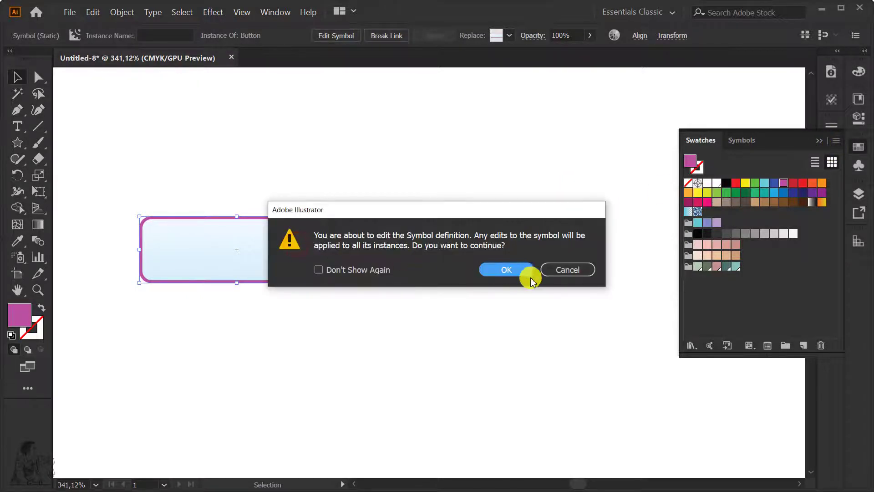
{"action": "left_click", "coordinate": [563, 272]}
{"action": "left_click", "coordinate": [363, 173]}
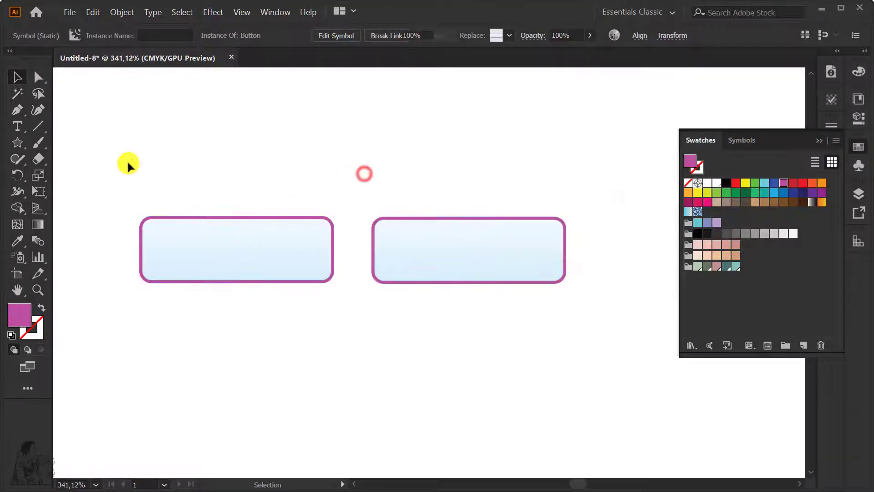
Draw a rounded-rectangle pill above the buttons and fill it with the cyan-to-white gradient swatch
{"action": "left_click", "coordinate": [19, 142]}
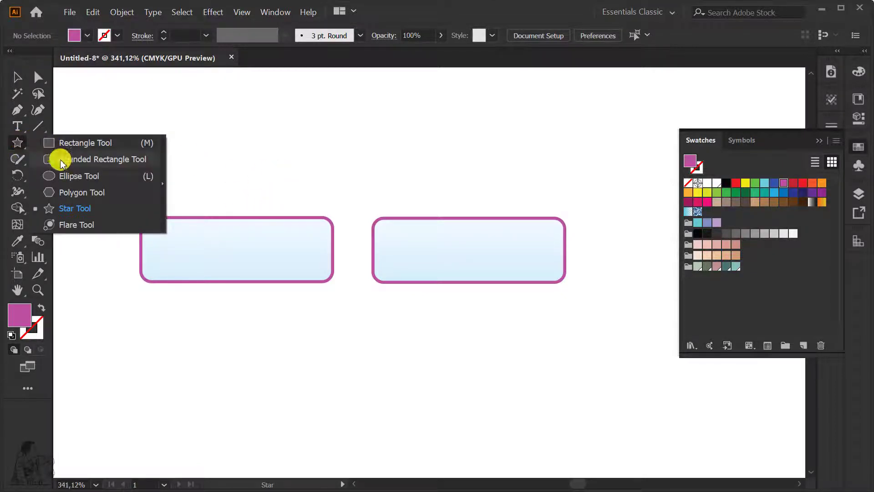
{"action": "left_click", "coordinate": [30, 160]}
{"action": "left_click_drag", "start_coordinate": [184, 135], "coordinate": [412, 177]}
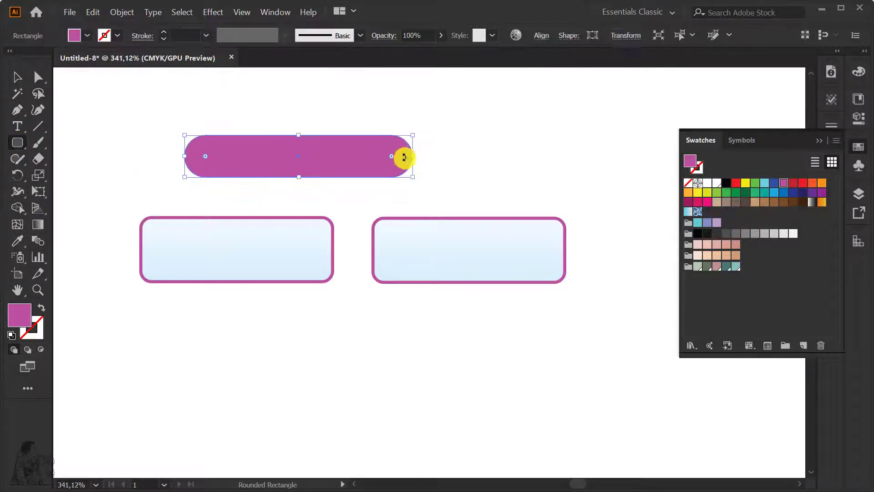
{"action": "key", "text": "v"}
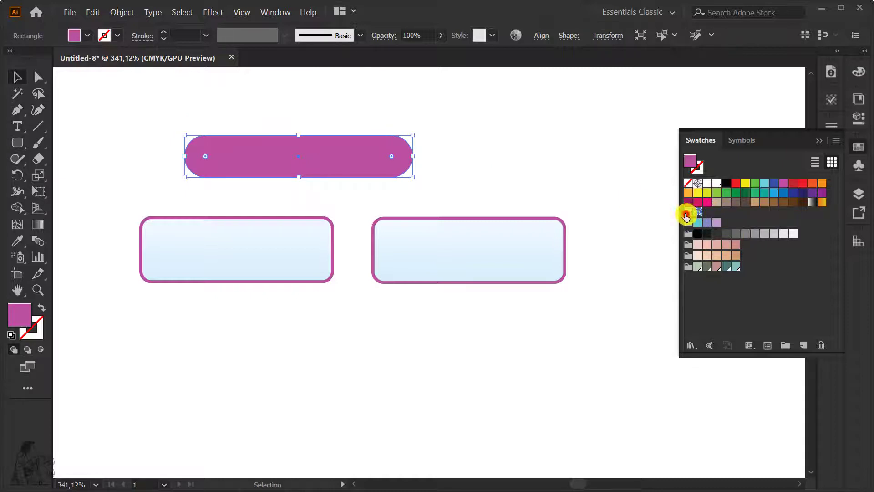
{"action": "left_click", "coordinate": [688, 212]}
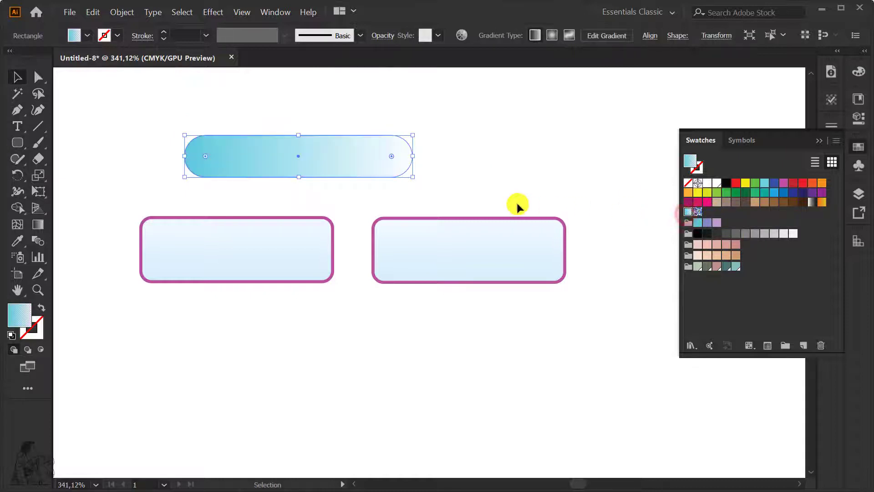
{"action": "left_click", "coordinate": [497, 171]}
{"action": "left_click", "coordinate": [370, 154]}
Give the pill a 1 pt outline, after briefly trying 4 pt
{"action": "left_click", "coordinate": [205, 35]}
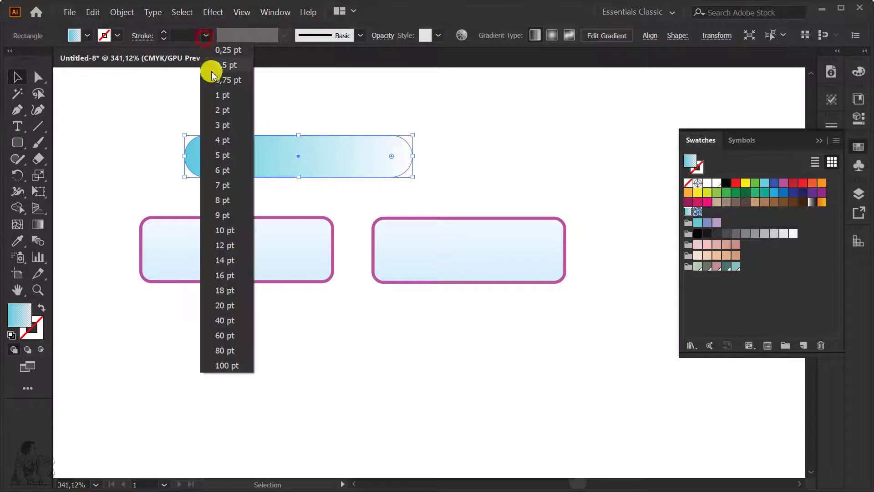
{"action": "left_click", "coordinate": [223, 140]}
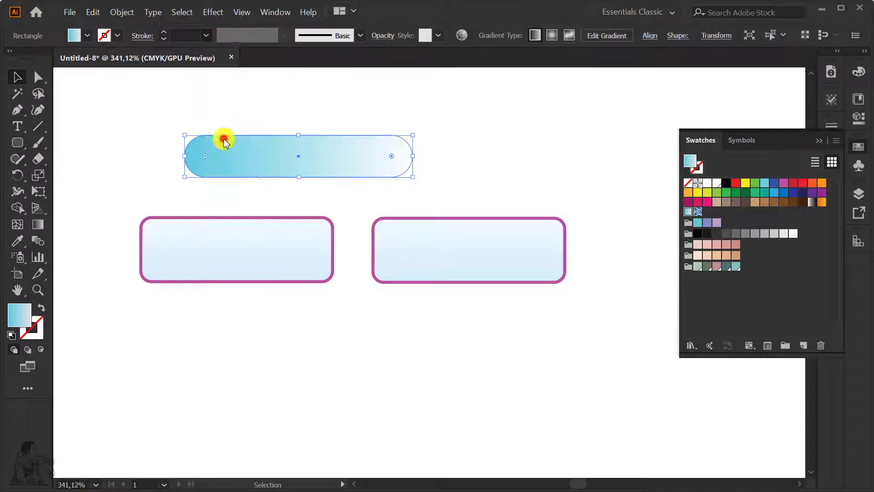
{"action": "left_click", "coordinate": [205, 36]}
{"action": "left_click", "coordinate": [220, 92]}
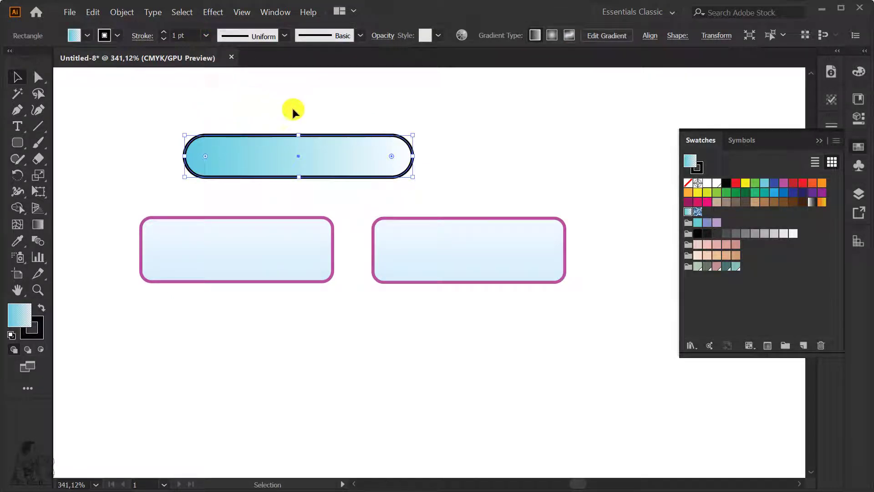
Change the pill's outline colour to light blue 62AEF4
{"action": "double_click", "coordinate": [701, 172]}
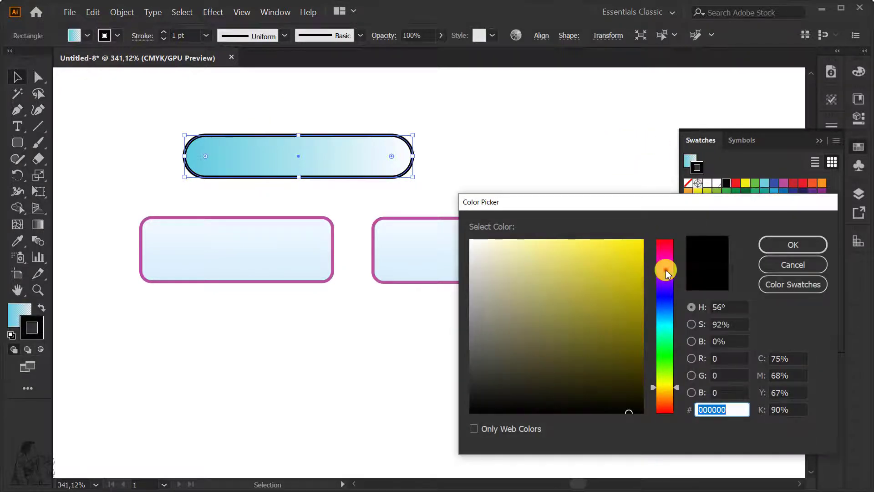
{"action": "left_click", "coordinate": [665, 270]}
{"action": "left_click_drag", "start_coordinate": [670, 291], "coordinate": [664, 313]}
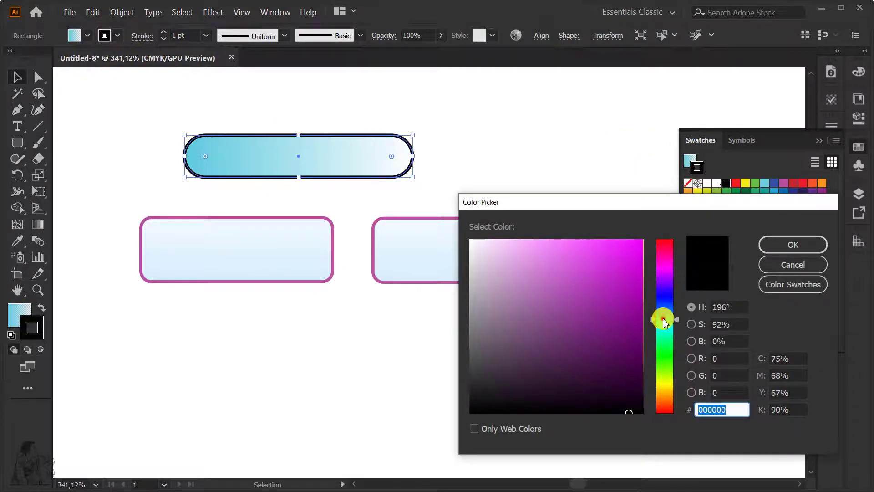
{"action": "left_click_drag", "start_coordinate": [607, 268], "coordinate": [573, 244]}
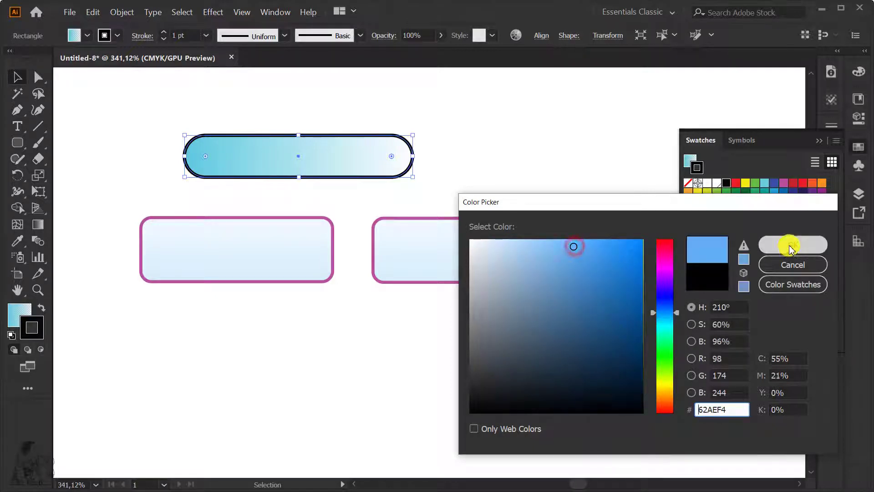
{"action": "left_click", "coordinate": [769, 244]}
{"action": "left_click", "coordinate": [469, 146]}
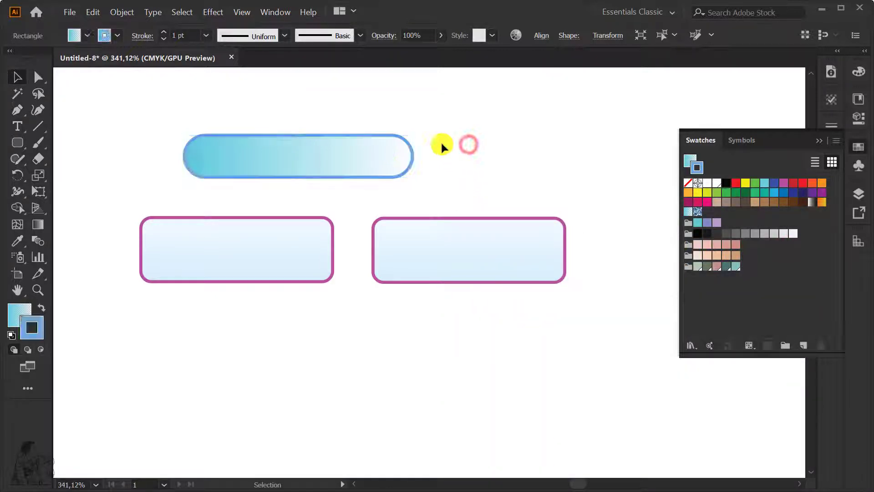
{"action": "left_click", "coordinate": [442, 143]}
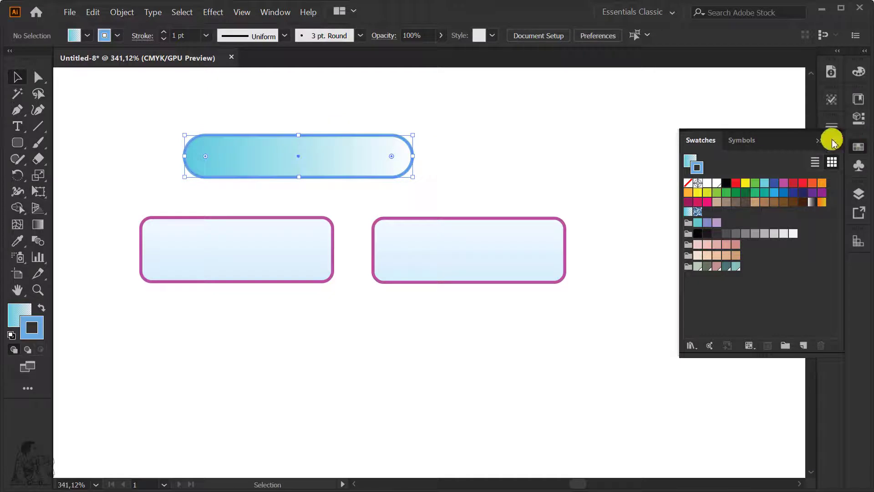
Switch to the Symbols panel and open its options menu with the pill selected
{"action": "left_click", "coordinate": [836, 141]}
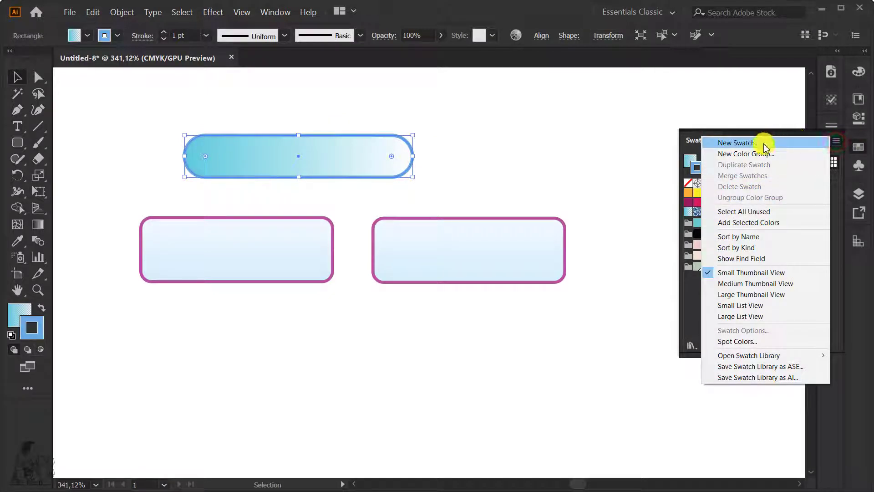
{"action": "left_click", "coordinate": [602, 106]}
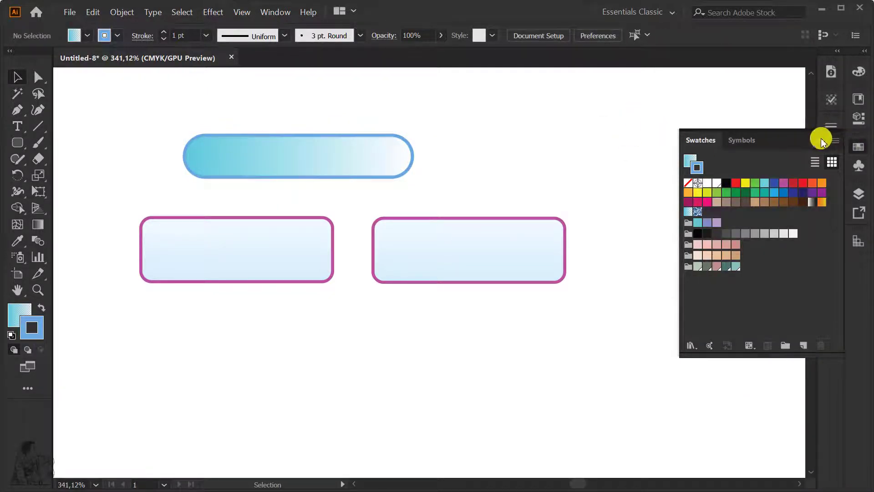
{"action": "left_click", "coordinate": [742, 141]}
{"action": "left_click", "coordinate": [837, 141]}
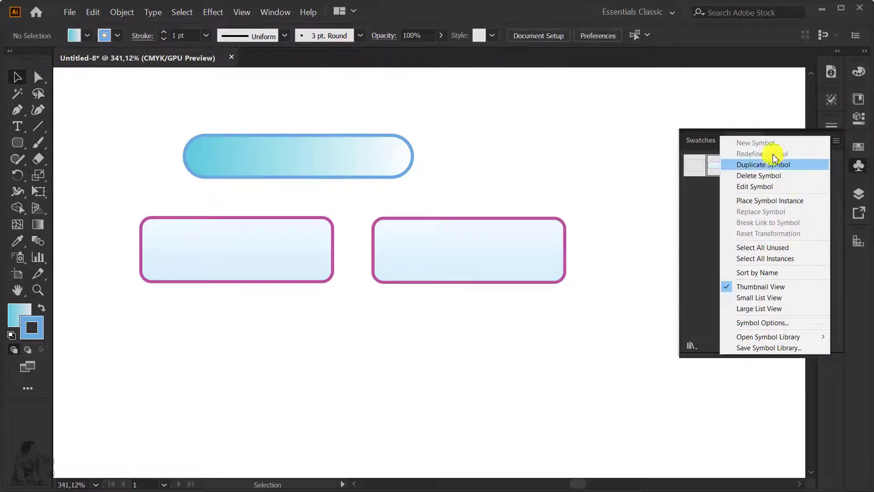
{"action": "left_click", "coordinate": [341, 156]}
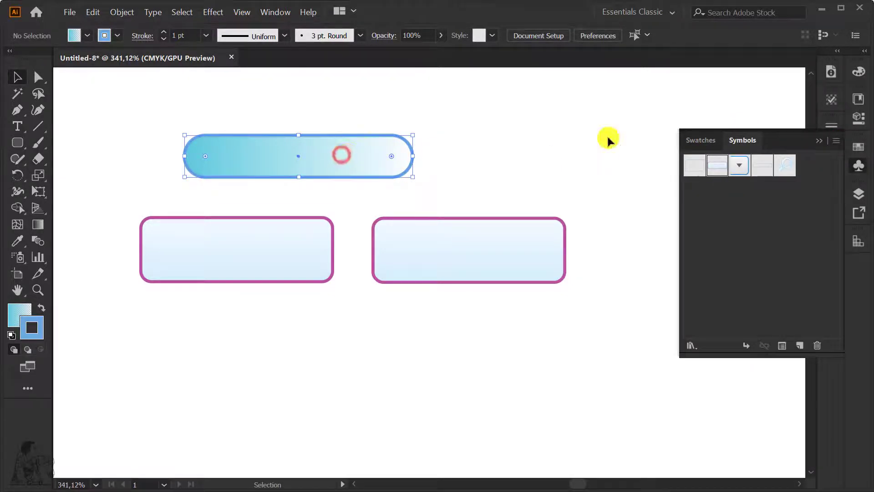
{"action": "left_click", "coordinate": [837, 141]}
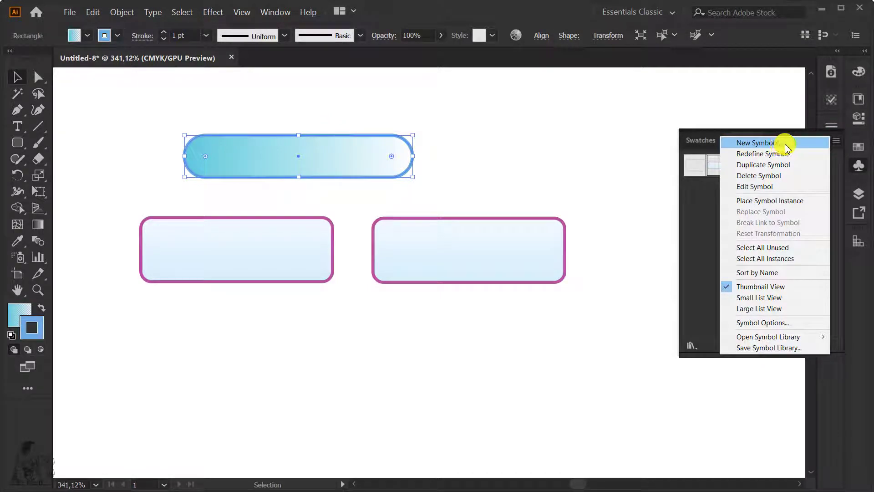
Create a new symbol 'Button 1' from the pill, keeping Export Type as Movie Clip
{"action": "left_click", "coordinate": [786, 144]}
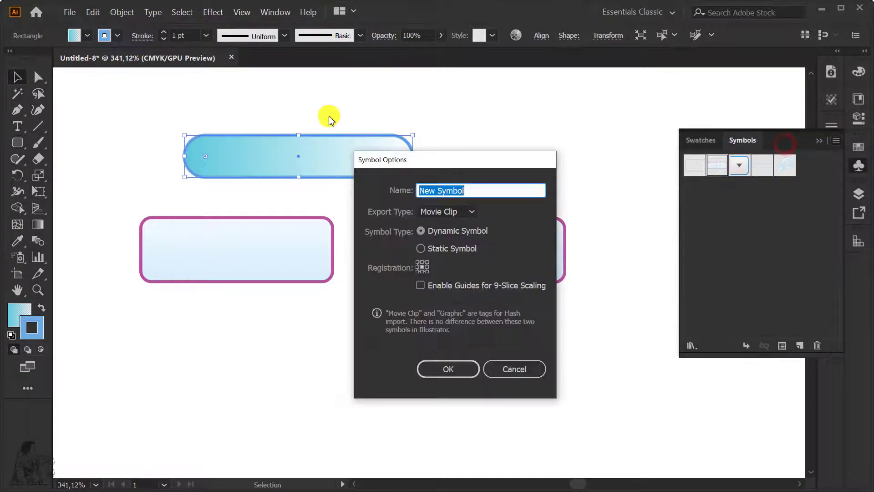
{"action": "left_click", "coordinate": [470, 212]}
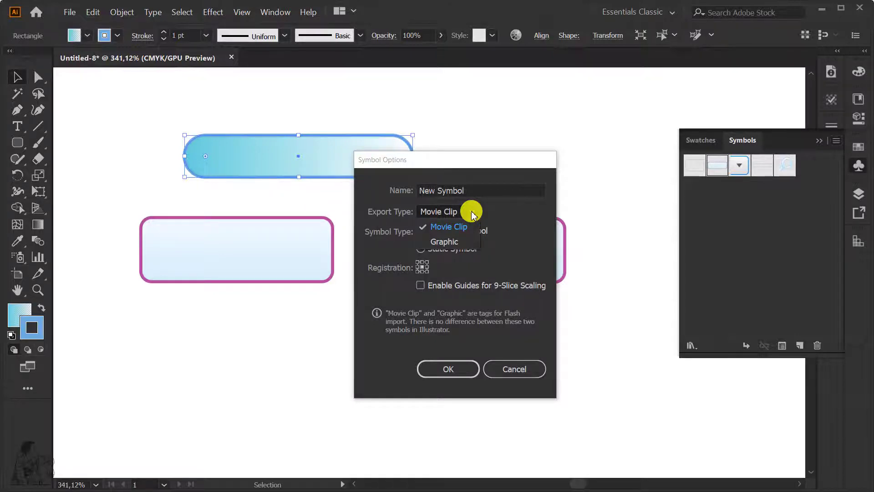
{"action": "left_click", "coordinate": [472, 212]}
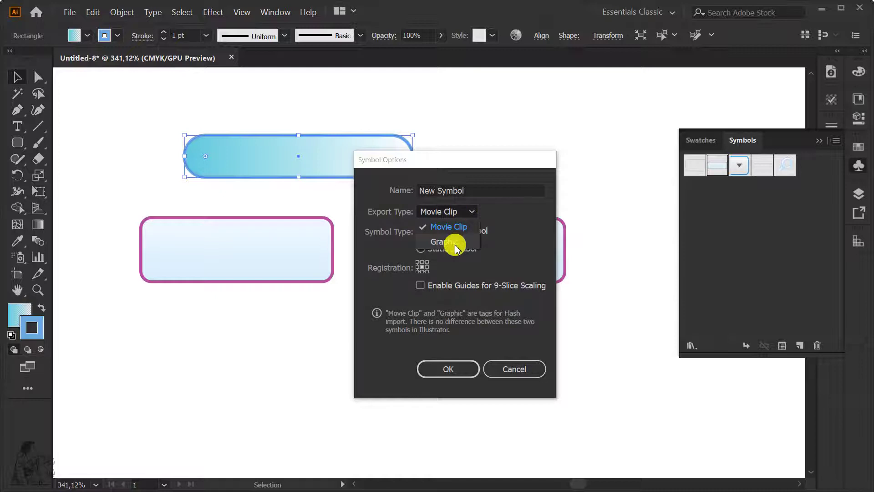
{"action": "left_click", "coordinate": [491, 217]}
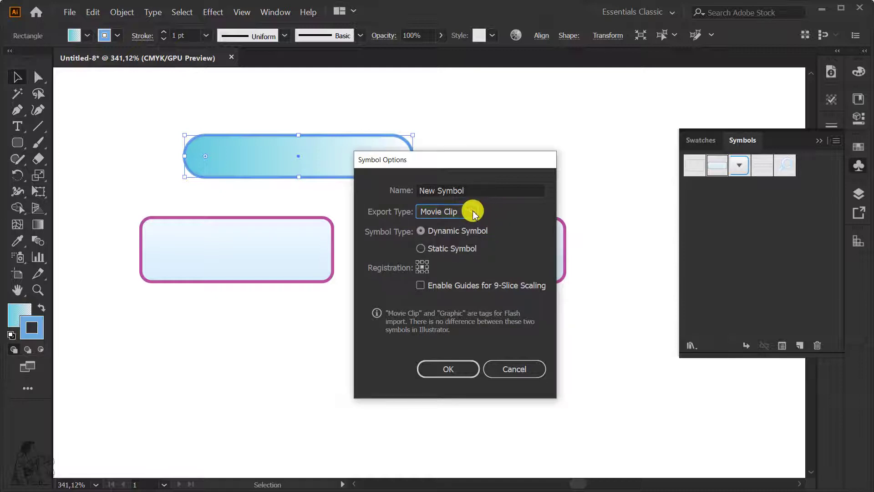
{"action": "left_click", "coordinate": [473, 212]}
{"action": "left_click", "coordinate": [473, 212]}
{"action": "left_click", "coordinate": [478, 190]}
{"action": "type", "text": "Button 1"}
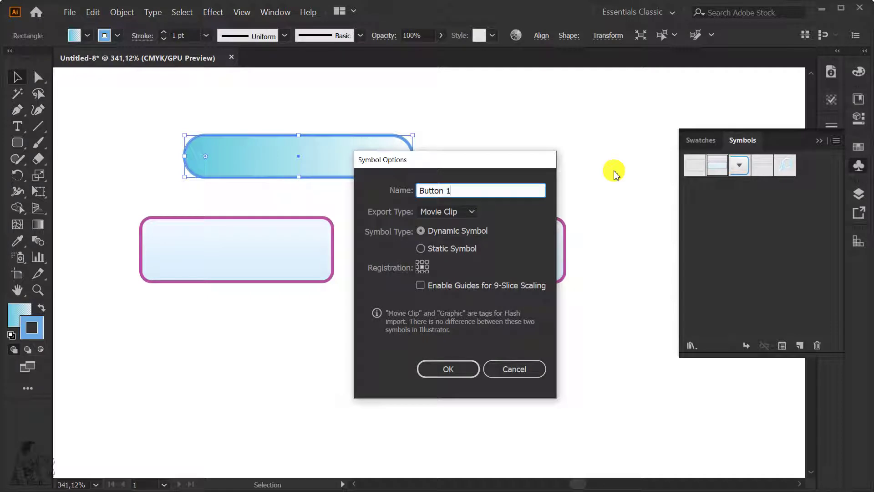
{"action": "left_click", "coordinate": [471, 211]}
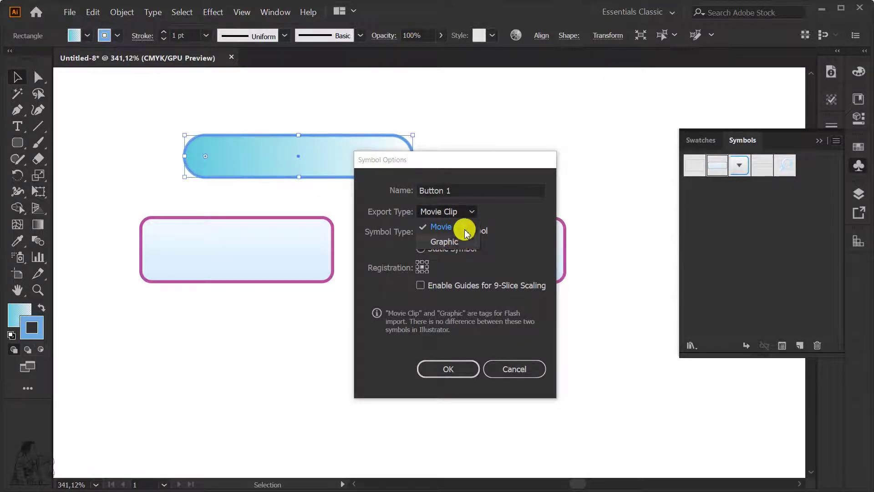
{"action": "left_click", "coordinate": [507, 211]}
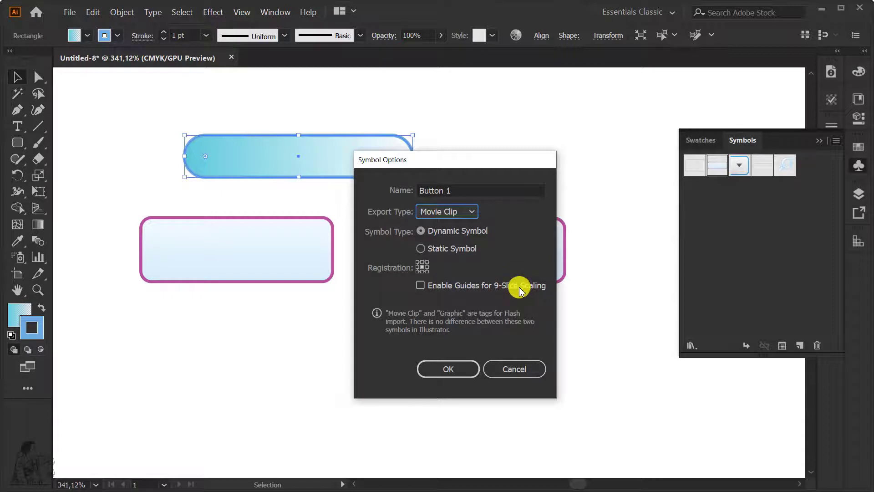
{"action": "left_click", "coordinate": [455, 366]}
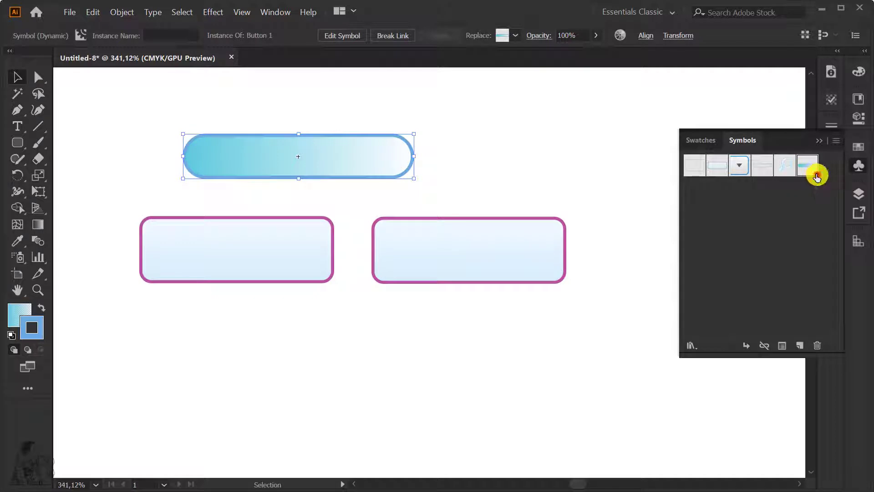
Open Button 1 in isolation mode, exit unchanged, deselect, and pick the Rounded Rectangle Tool
{"action": "double_click", "coordinate": [815, 178]}
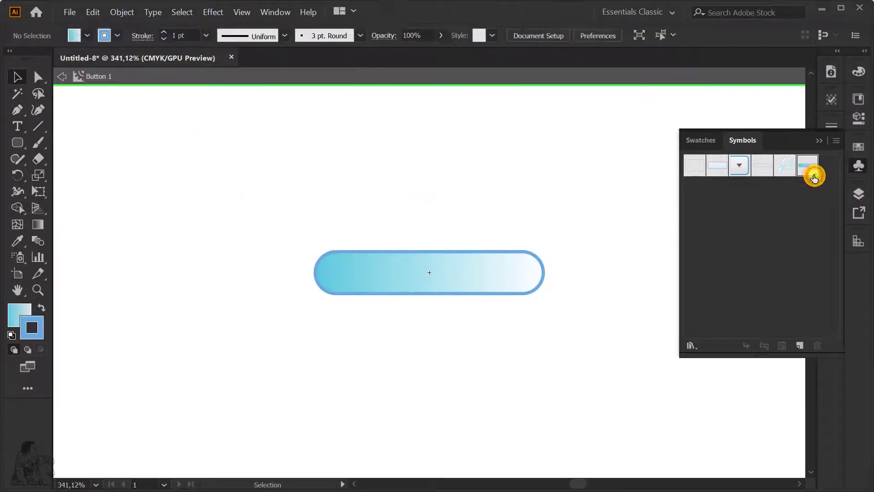
{"action": "double_click", "coordinate": [536, 196]}
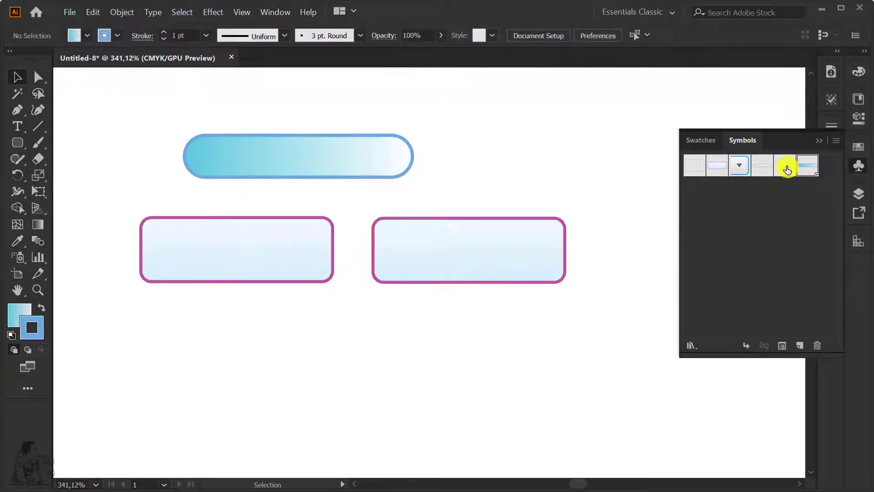
{"action": "left_click", "coordinate": [362, 170]}
{"action": "left_click", "coordinate": [496, 167]}
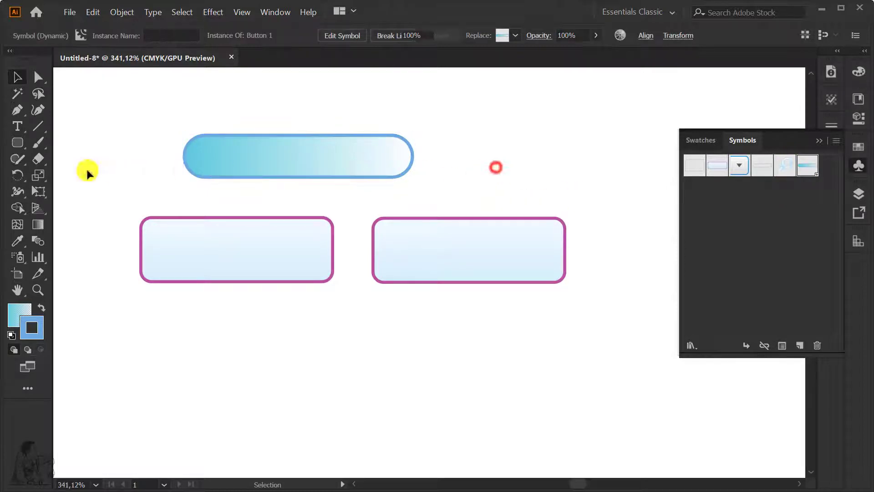
{"action": "left_click_drag", "start_coordinate": [21, 145], "coordinate": [46, 156]}
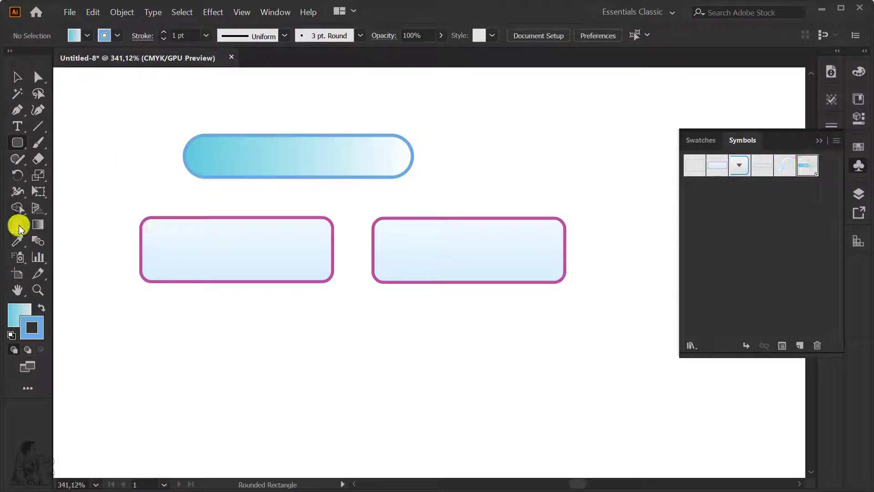
Shrink the Symbol Sprayer brush and spray two Button 1 pills below the magenta buttons
{"action": "left_click", "coordinate": [19, 258]}
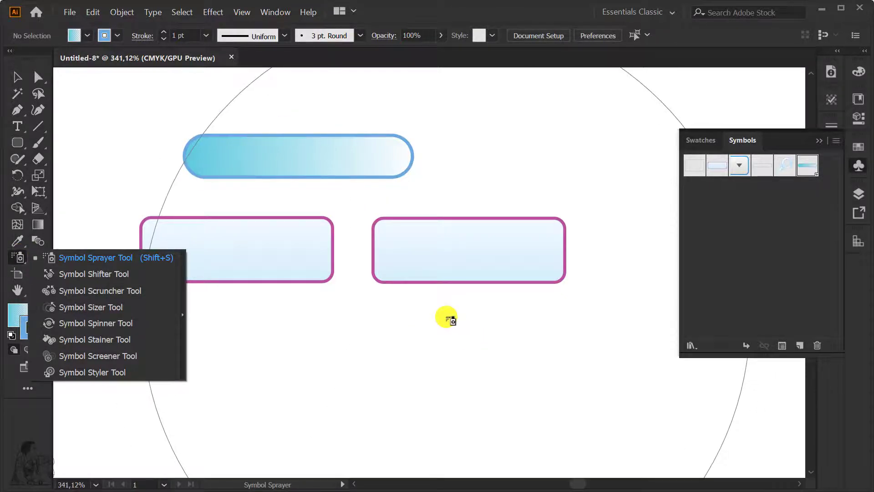
{"action": "key", "text": "bracketleft"}
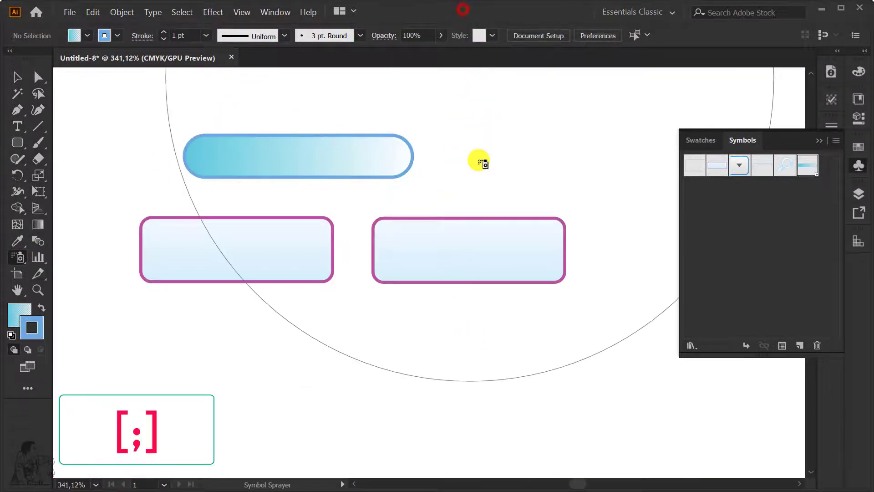
{"action": "key", "text": "bracketleft"}
{"action": "key", "text": "bracketleft"}
{"action": "key", "text": "bracketleft"}
{"action": "key", "text": "bracketleft"}
{"action": "key", "text": "bracketleft"}
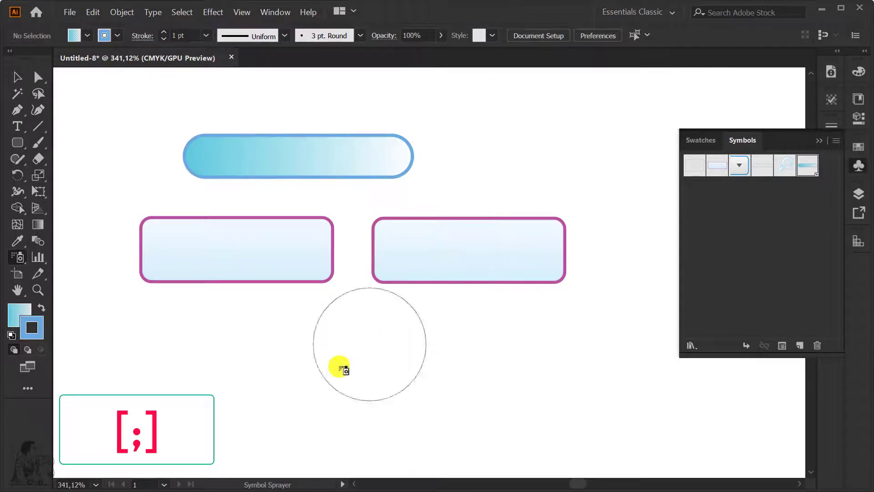
{"action": "left_click", "coordinate": [301, 388]}
{"action": "left_click_drag", "start_coordinate": [532, 365], "coordinate": [433, 275]}
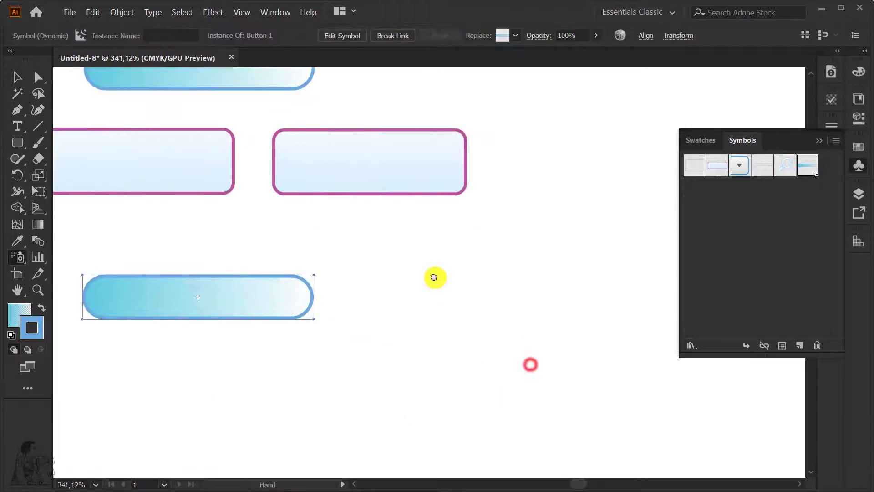
{"action": "left_click", "coordinate": [457, 287]}
{"action": "key", "text": "ctrl+minus"}
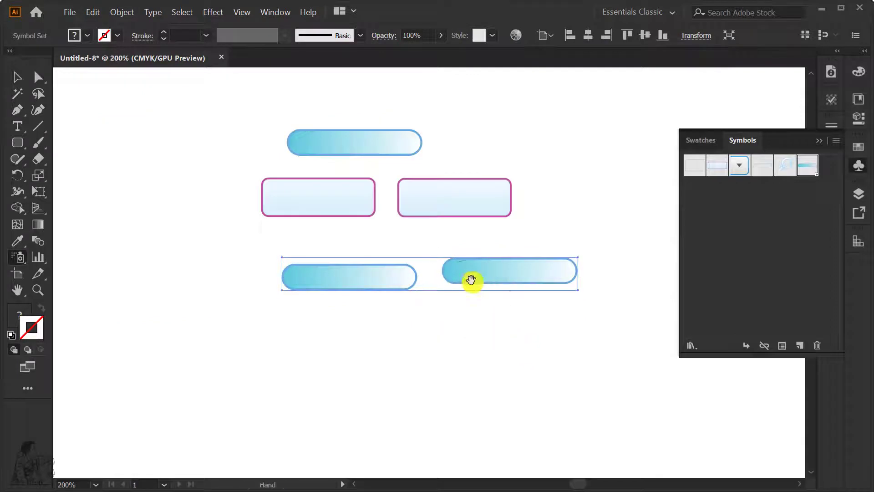
{"action": "left_click", "coordinate": [434, 329], "text": "ctrl"}
Scrunch the two sprayed pills together and enlarge the right one with the Symbol Sizer
{"action": "mouse_move", "coordinate": [18, 257]}
{"action": "left_mouse_down"}
{"action": "mouse_move", "coordinate": [63, 277]}
{"action": "mouse_move", "coordinate": [67, 291]}
{"action": "left_mouse_up"}
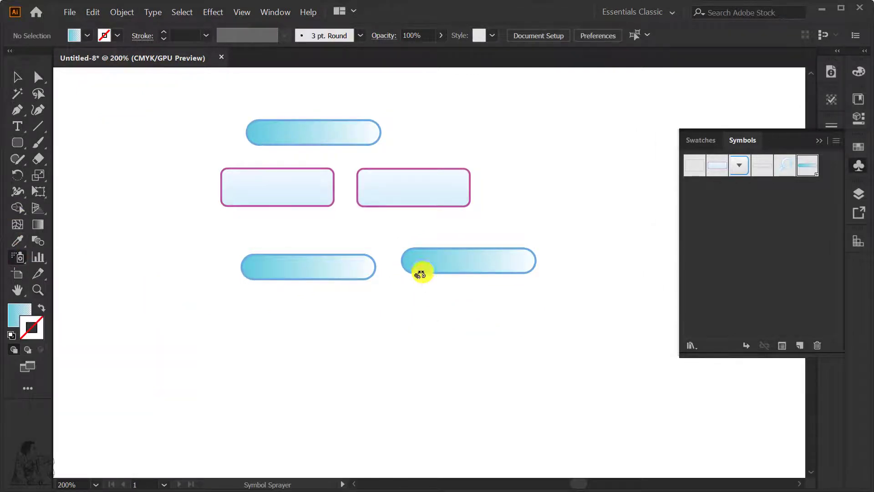
{"action": "left_click", "coordinate": [389, 258]}
{"action": "left_click", "coordinate": [523, 269]}
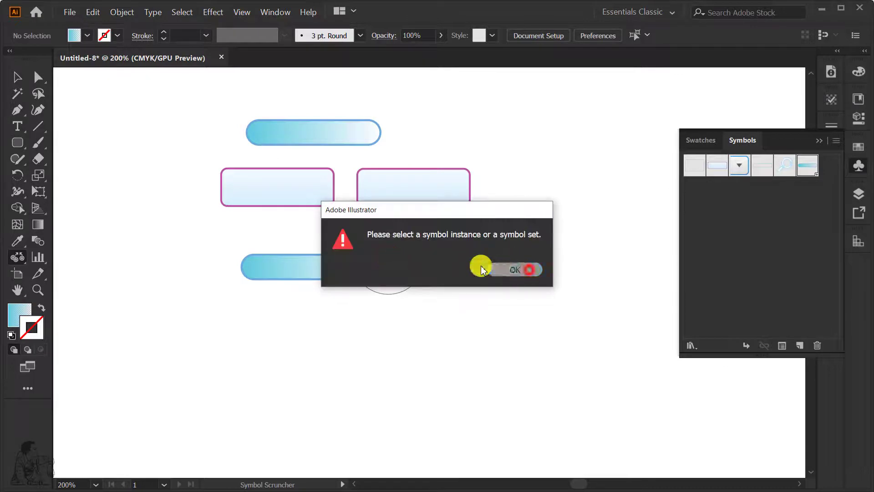
{"action": "left_click", "coordinate": [446, 255]}
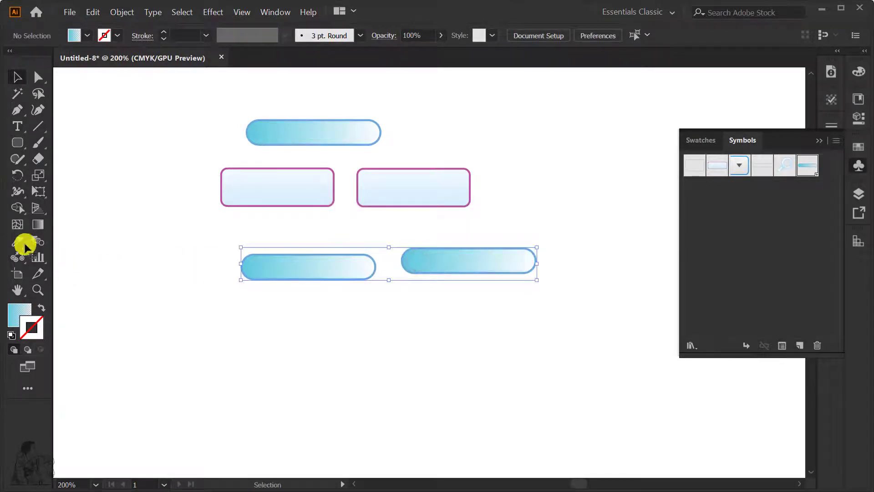
{"action": "key", "text": "v"}
{"action": "left_click", "coordinate": [20, 258]}
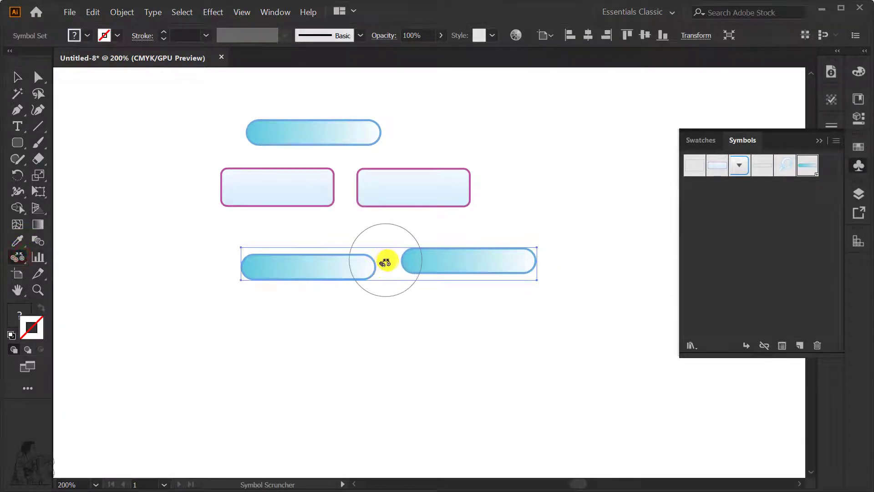
{"action": "left_click", "coordinate": [388, 261]}
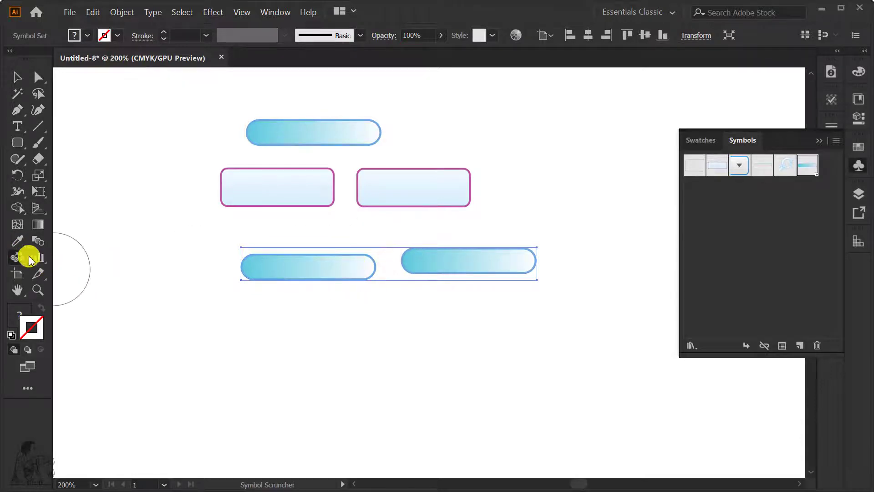
{"action": "left_click_drag", "start_coordinate": [18, 259], "coordinate": [87, 304]}
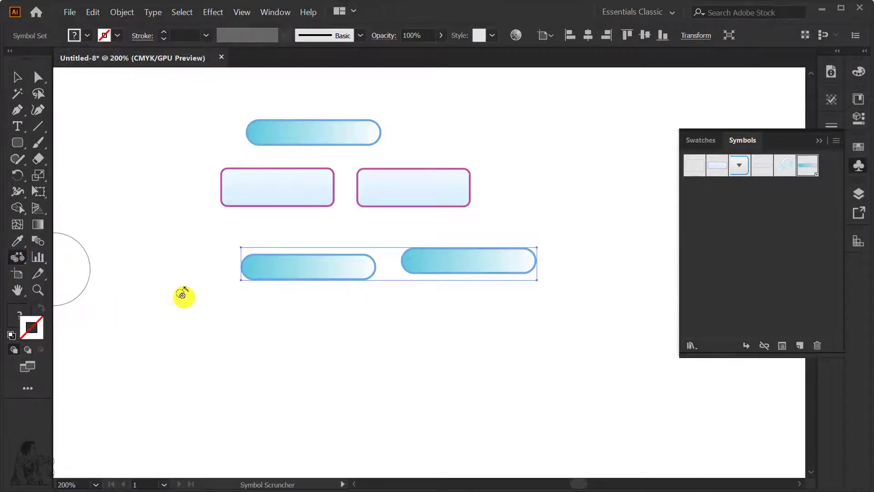
{"action": "left_click", "coordinate": [394, 266]}
{"action": "mouse_move", "coordinate": [420, 259]}
{"action": "left_mouse_down"}
{"action": "mouse_move", "coordinate": [459, 258]}
{"action": "mouse_move", "coordinate": [325, 266]}
{"action": "left_mouse_up"}
Add the sprayed set to the Symbols panel and place one Button 1 instance on the artboard
{"action": "key", "text": "v"}
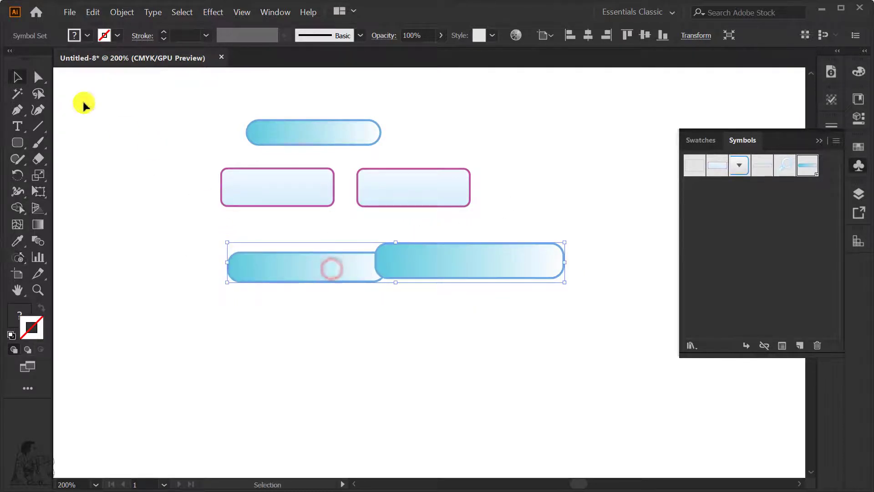
{"action": "left_click", "coordinate": [291, 356]}
{"action": "left_click_drag", "start_coordinate": [470, 267], "coordinate": [706, 208]}
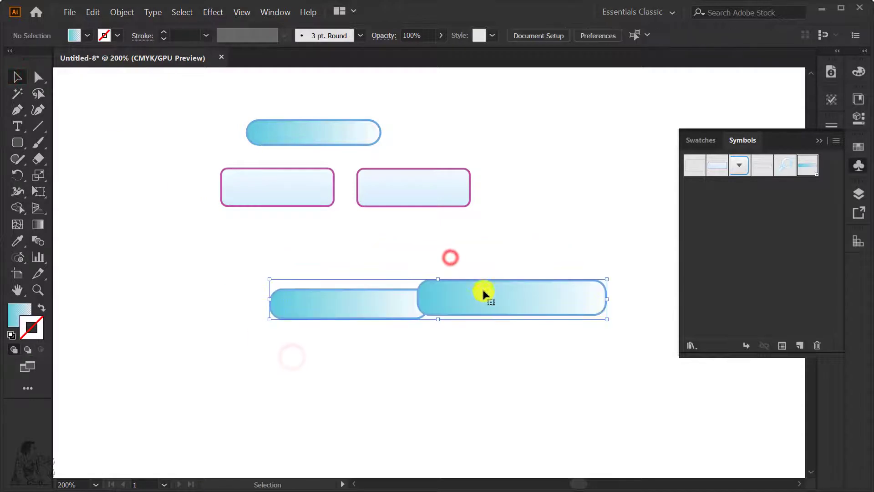
{"action": "mouse_move", "coordinate": [808, 165]}
{"action": "left_mouse_down"}
{"action": "mouse_move", "coordinate": [314, 328]}
{"action": "mouse_move", "coordinate": [365, 303]}
{"action": "left_mouse_up"}
{"action": "left_click", "coordinate": [437, 325]}
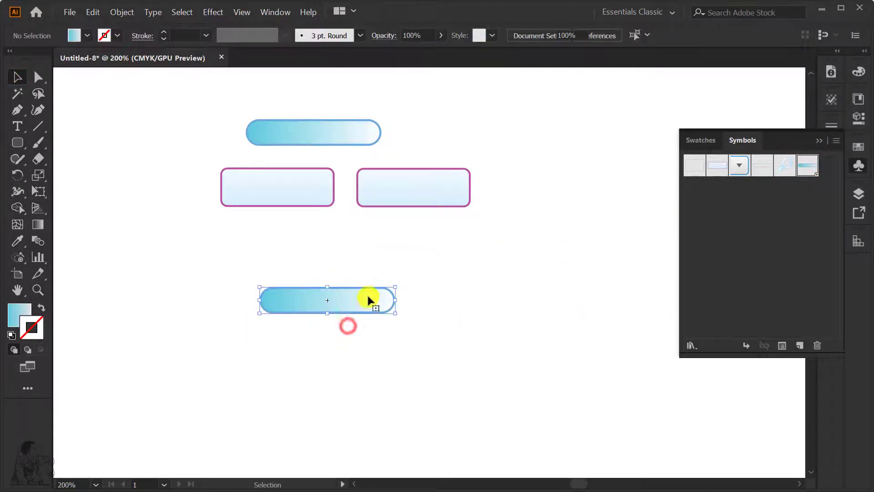
Browse the symbol libraries list, then select the last symbol and open the Symbols panel menu
{"action": "left_click", "coordinate": [693, 345]}
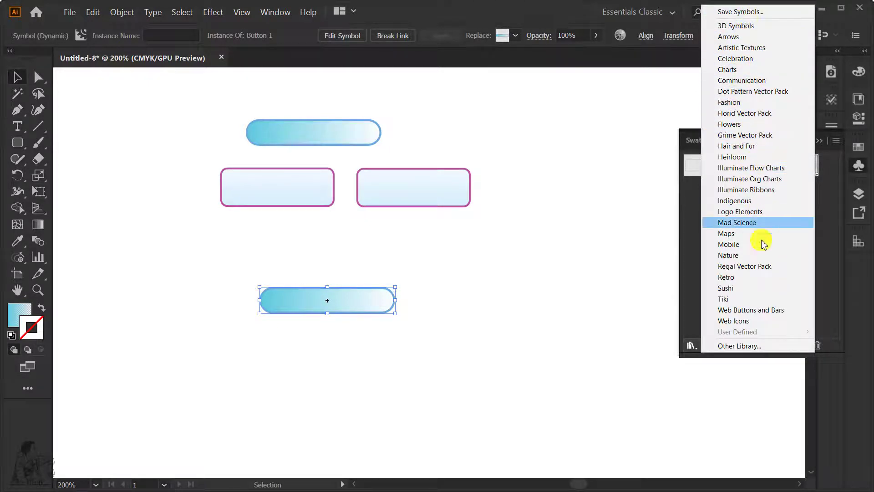
{"action": "left_click", "coordinate": [620, 295]}
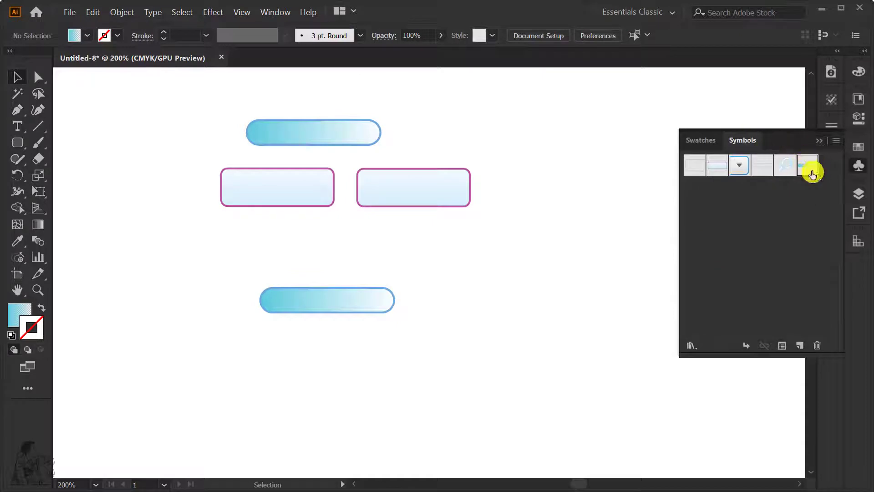
{"action": "left_click", "coordinate": [813, 173]}
{"action": "left_click", "coordinate": [836, 140]}
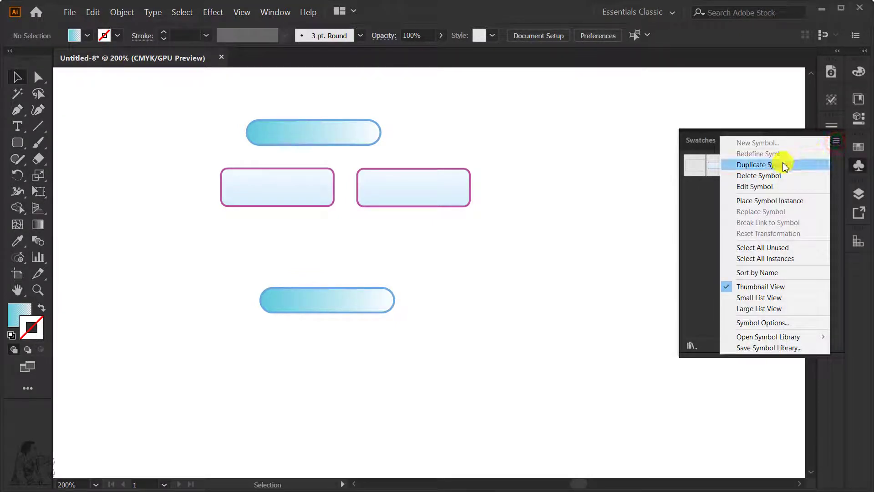
Save the symbols as library 'Syml' in Desktop > Giao Trinh Illustrator 2020
{"action": "left_click", "coordinate": [770, 348]}
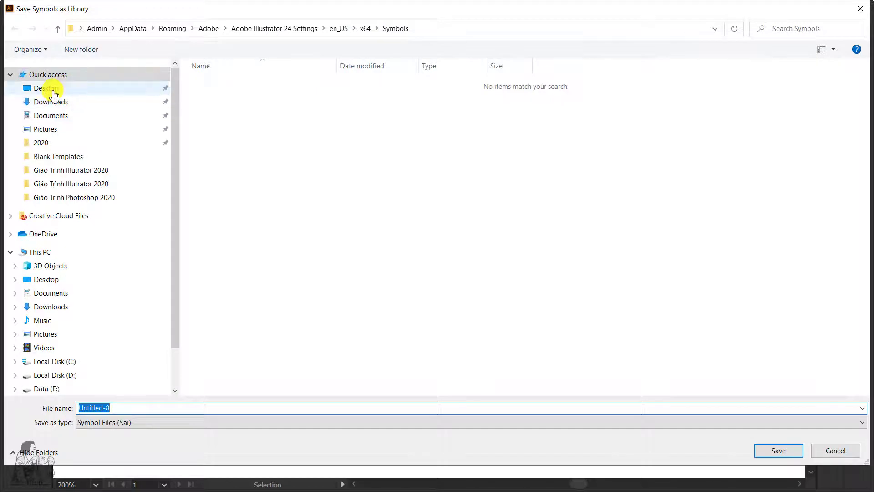
{"action": "left_click", "coordinate": [55, 89]}
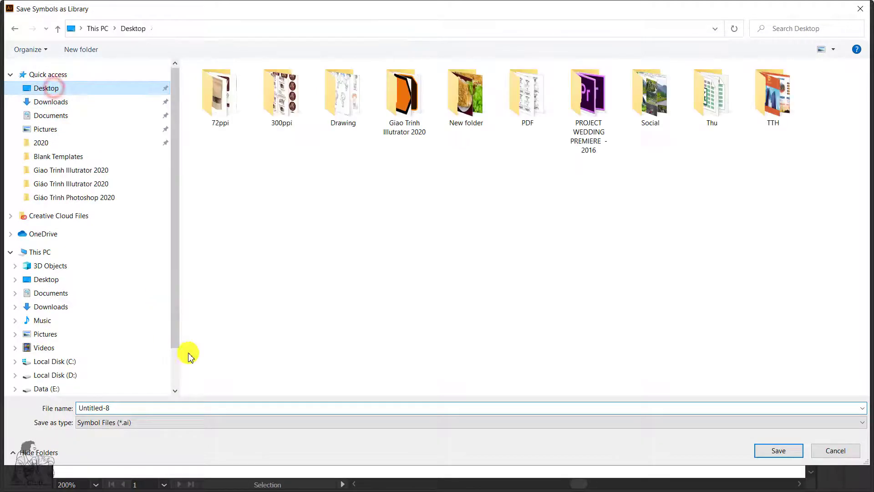
{"action": "double_click", "coordinate": [415, 114]}
{"action": "double_click", "coordinate": [246, 403]}
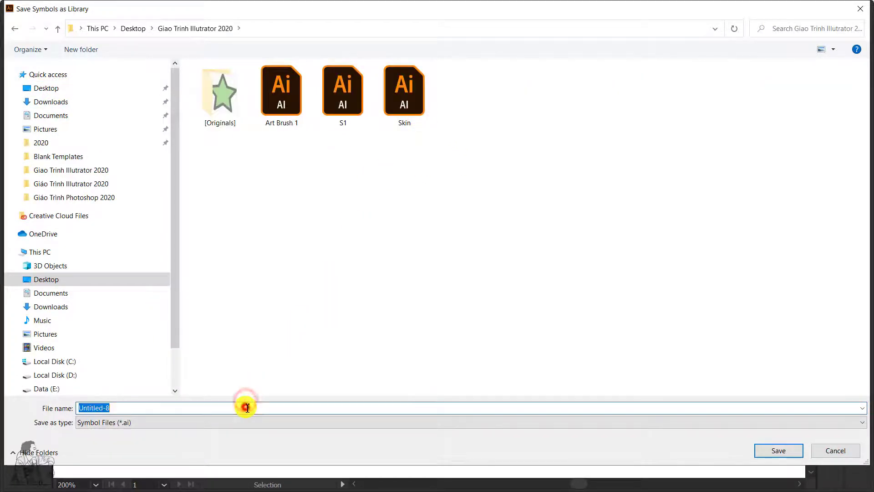
{"action": "type", "text": "Sym"}
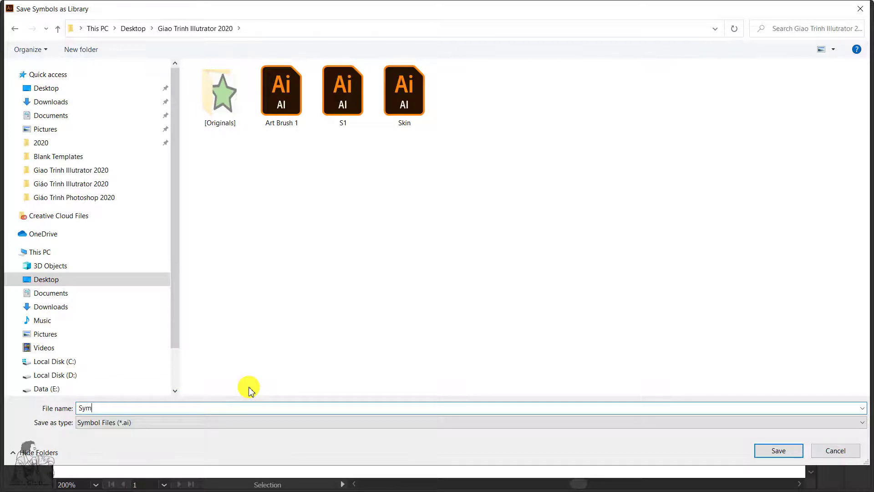
{"action": "type", "text": "l"}
{"action": "key", "text": "Return"}
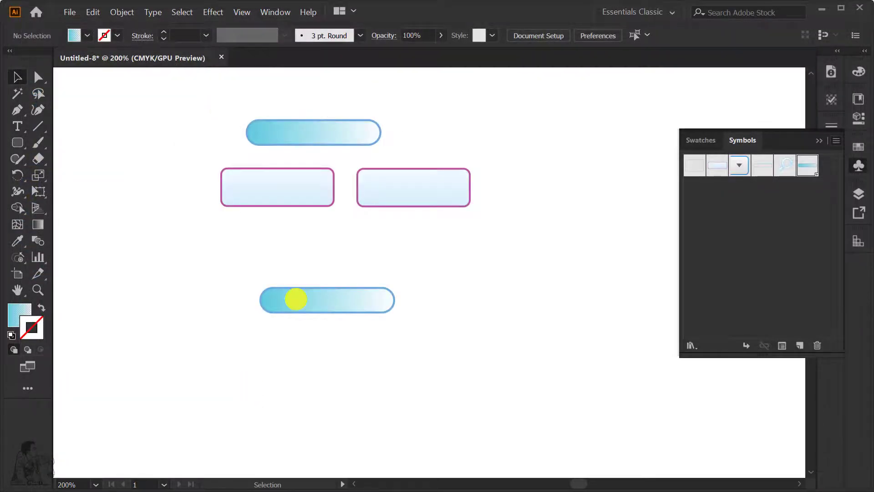
Turn the four selected buttons into a new symbol, then delete that last symbol
{"action": "left_click_drag", "start_coordinate": [517, 136], "coordinate": [173, 328]}
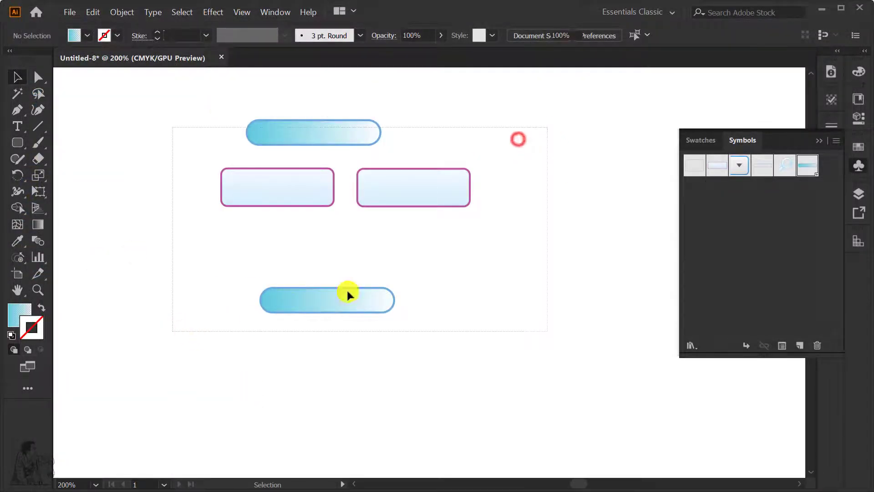
{"action": "left_click_drag", "start_coordinate": [810, 169], "coordinate": [809, 169]}
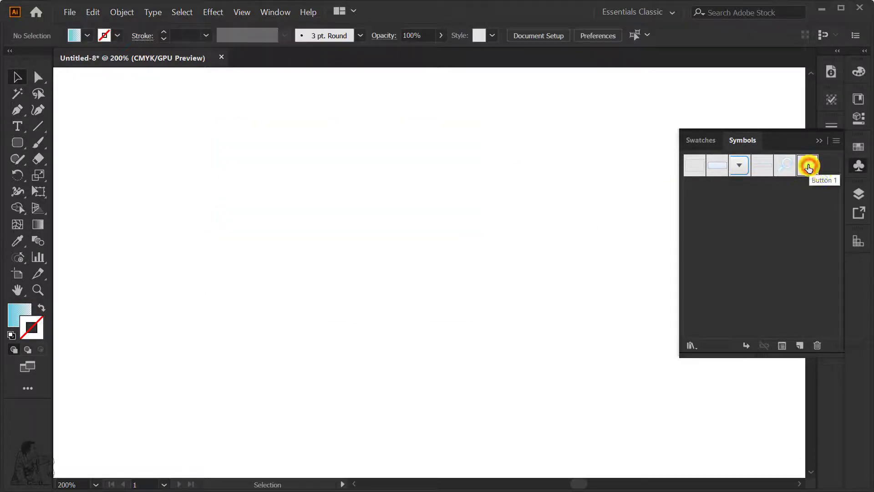
{"action": "left_click", "coordinate": [818, 346]}
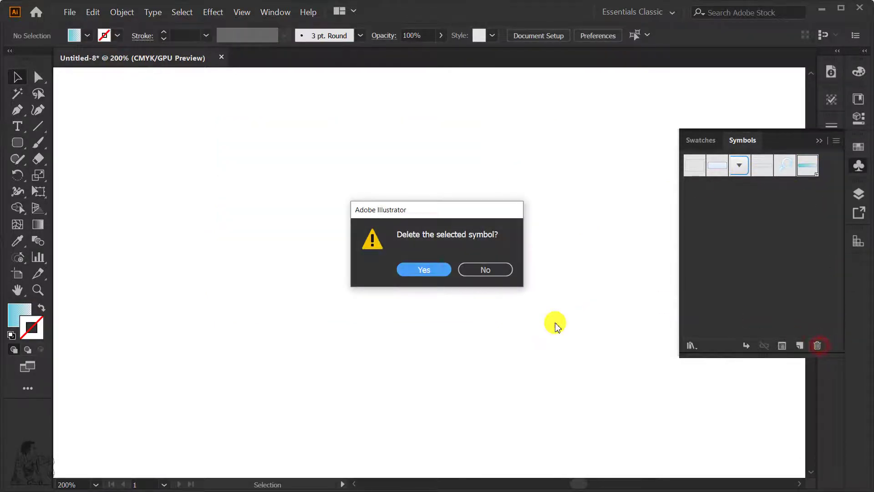
{"action": "left_click", "coordinate": [419, 267]}
Load the Symbol.ai library from the Desktop's Giao Trinh Illustrator 2020 folder
{"action": "left_click", "coordinate": [836, 141]}
{"action": "mouse_move", "coordinate": [767, 337]}
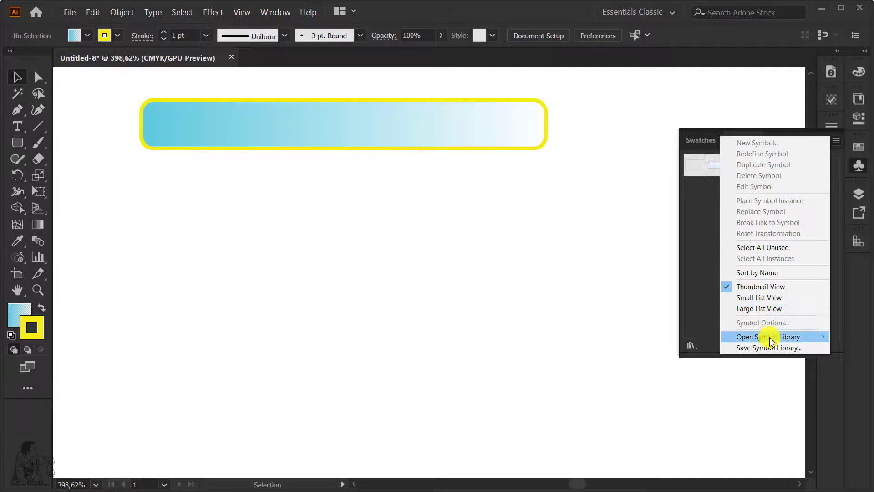
{"action": "left_click", "coordinate": [706, 336]}
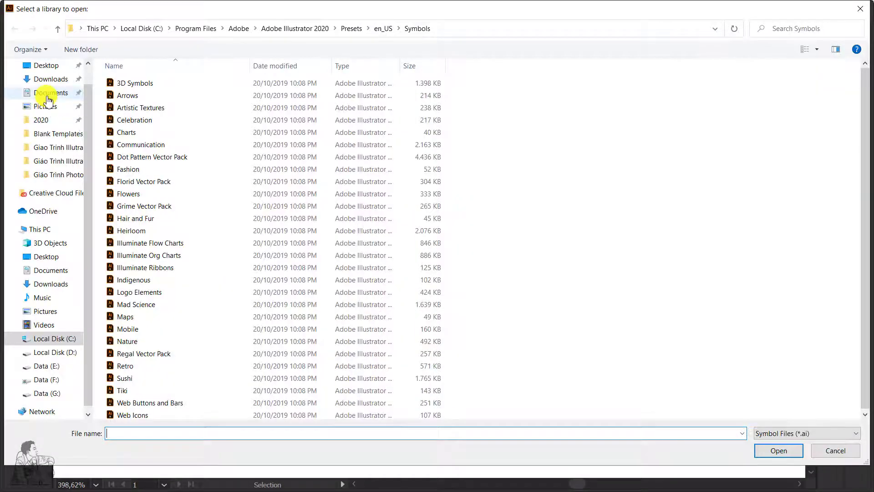
{"action": "left_click", "coordinate": [50, 258]}
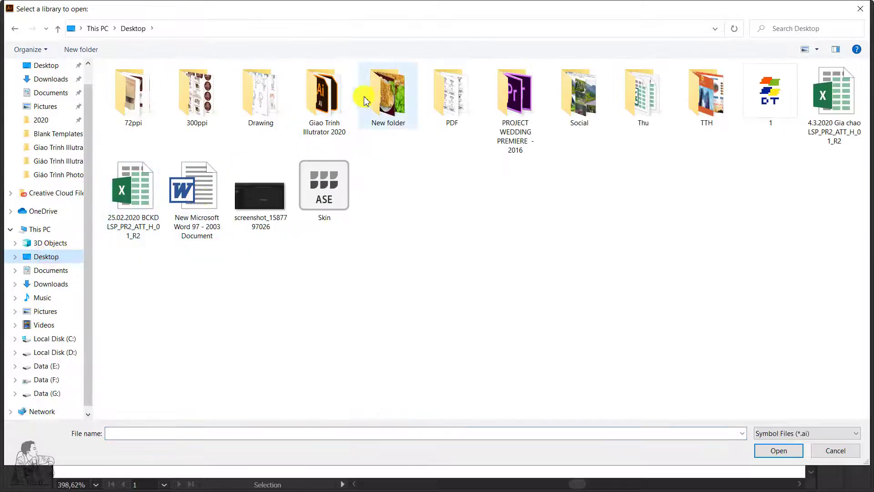
{"action": "double_click", "coordinate": [322, 122]}
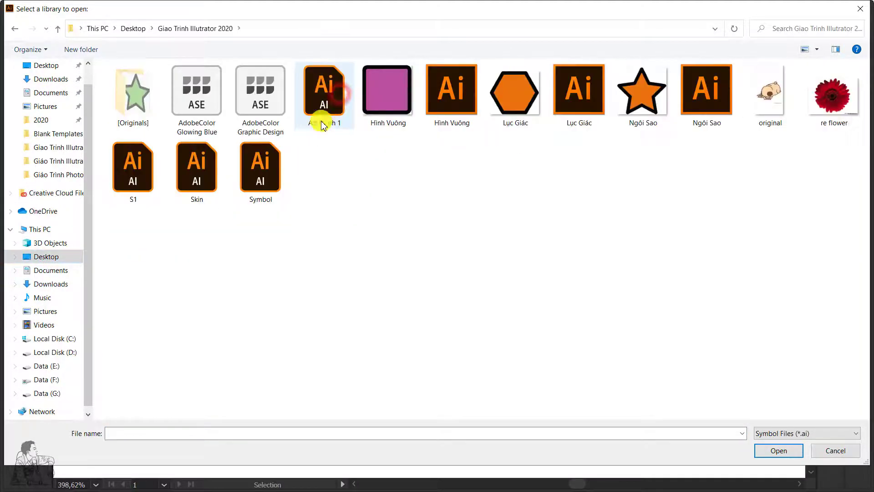
{"action": "left_click", "coordinate": [262, 175]}
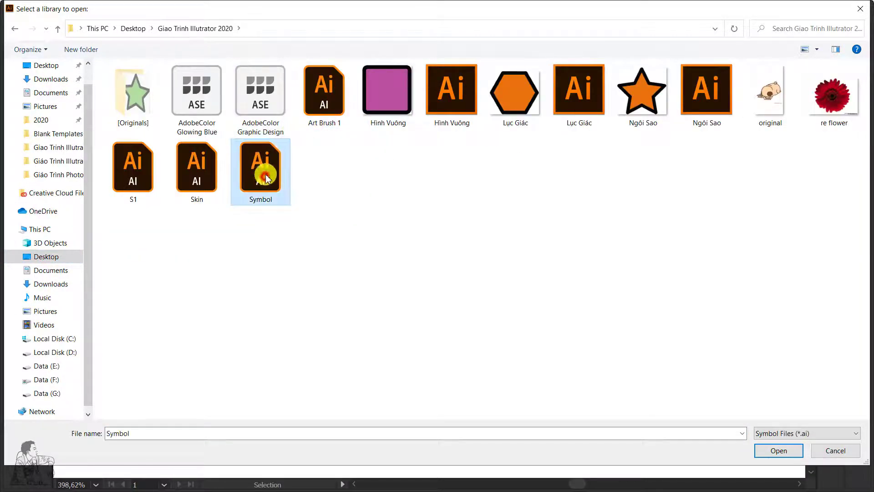
{"action": "left_click", "coordinate": [768, 455]}
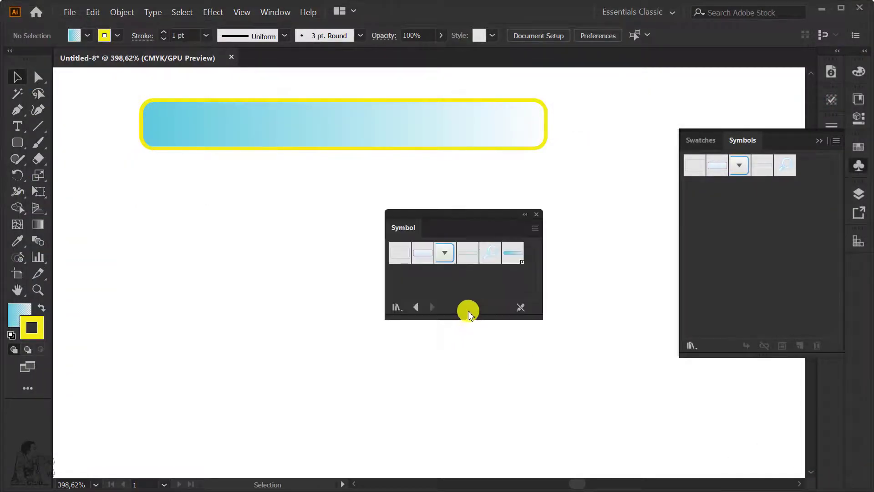
Add the cyan bar symbol, close the library, and place a Button 1 instance on the canvas
{"action": "left_click_drag", "start_coordinate": [494, 214], "coordinate": [624, 214]}
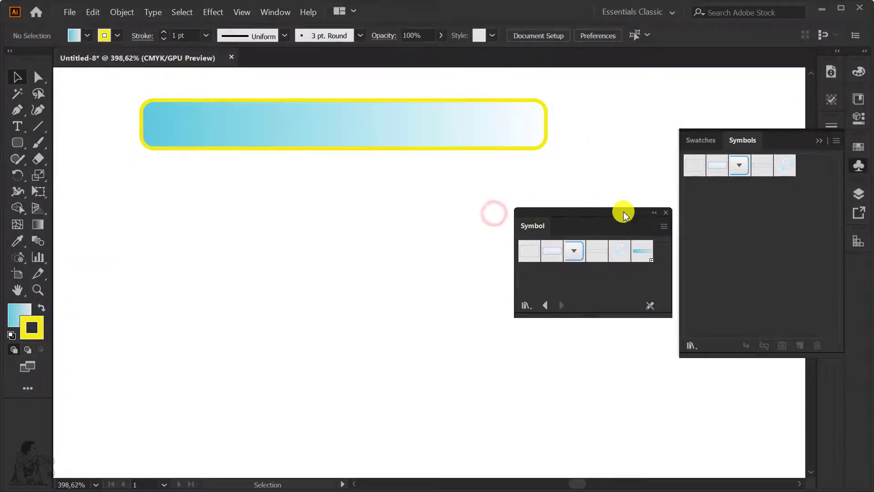
{"action": "left_click", "coordinate": [646, 252]}
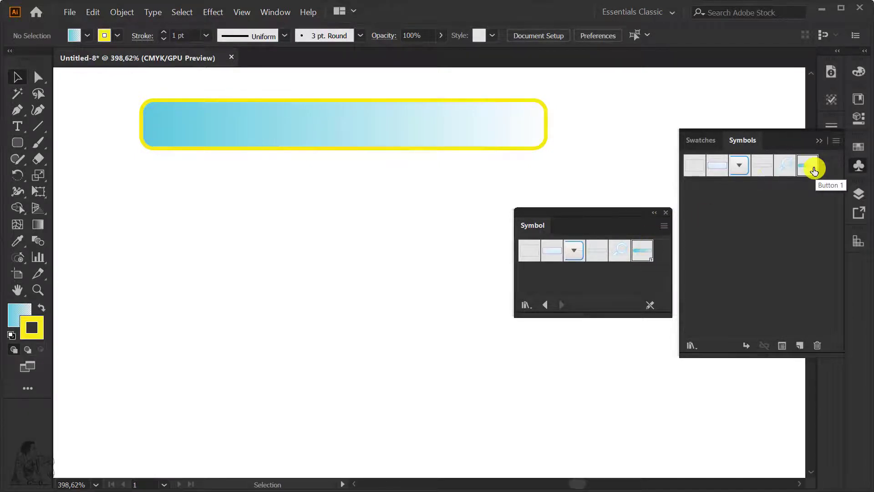
{"action": "left_click", "coordinate": [668, 213]}
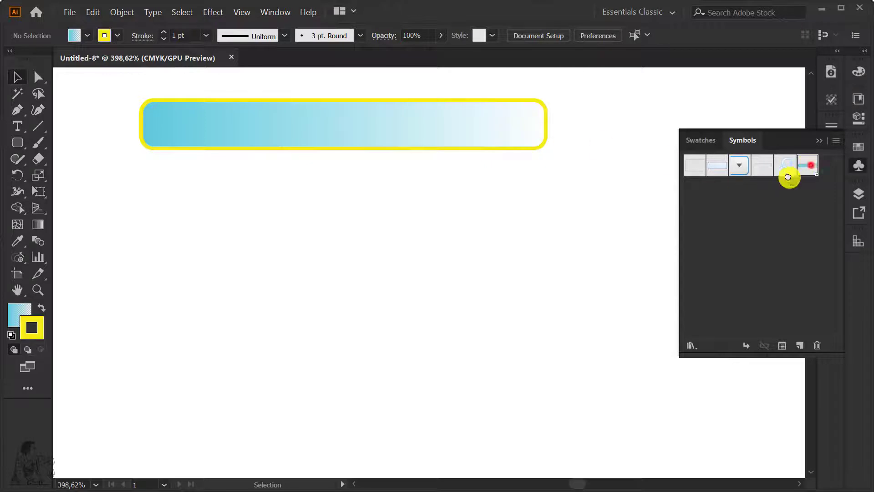
{"action": "left_click_drag", "start_coordinate": [788, 177], "coordinate": [308, 293]}
{"action": "left_click", "coordinate": [373, 297]}
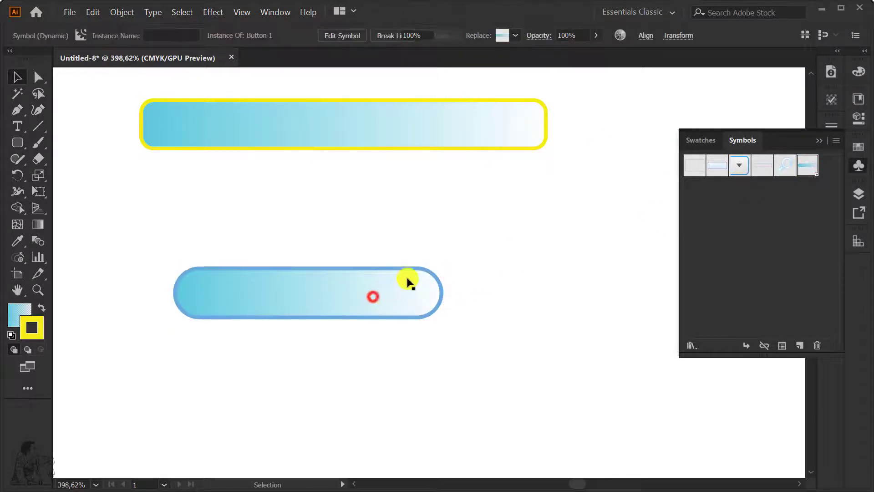
{"action": "mouse_move", "coordinate": [371, 294]}
{"action": "left_mouse_down"}
{"action": "mouse_move", "coordinate": [458, 285]}
{"action": "mouse_move", "coordinate": [453, 255]}
{"action": "mouse_move", "coordinate": [454, 283]}
{"action": "left_mouse_up"}
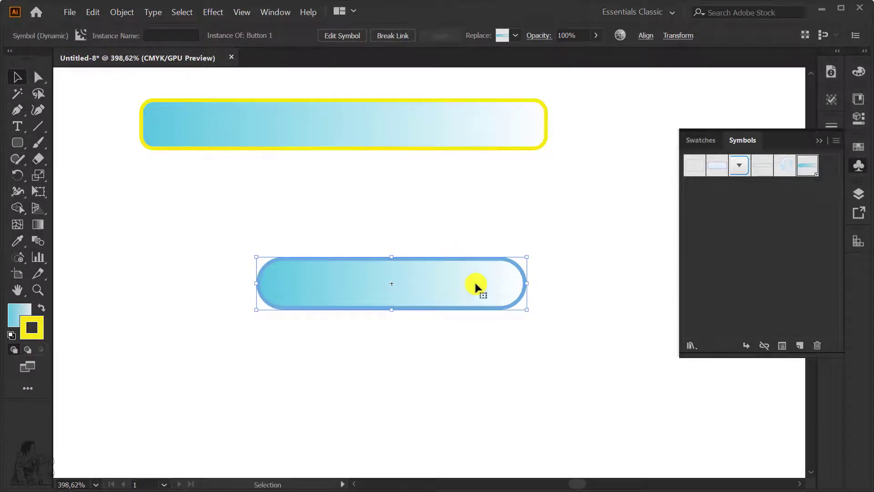
{"action": "left_click", "coordinate": [693, 346]}
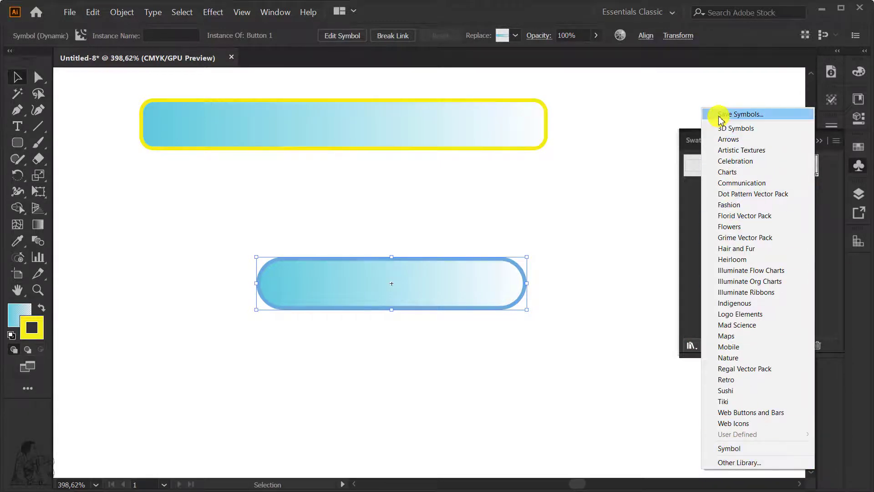
{"action": "left_click", "coordinate": [628, 169]}
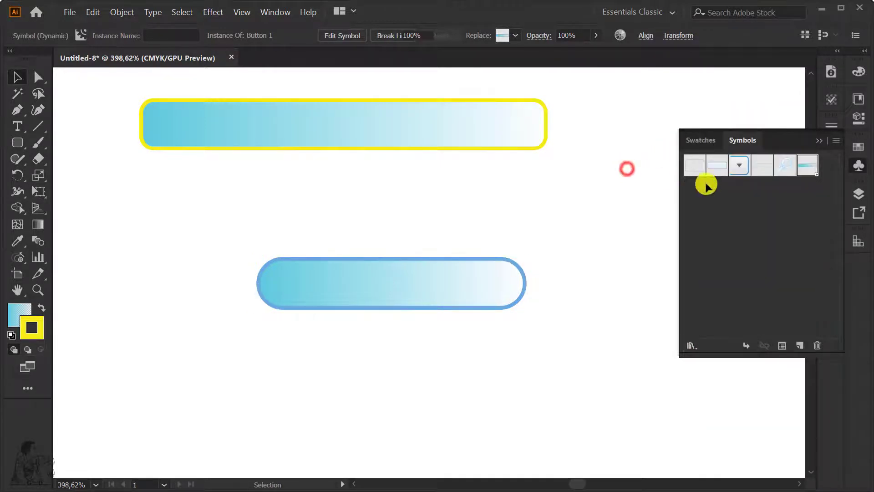
{"action": "left_click", "coordinate": [487, 285]}
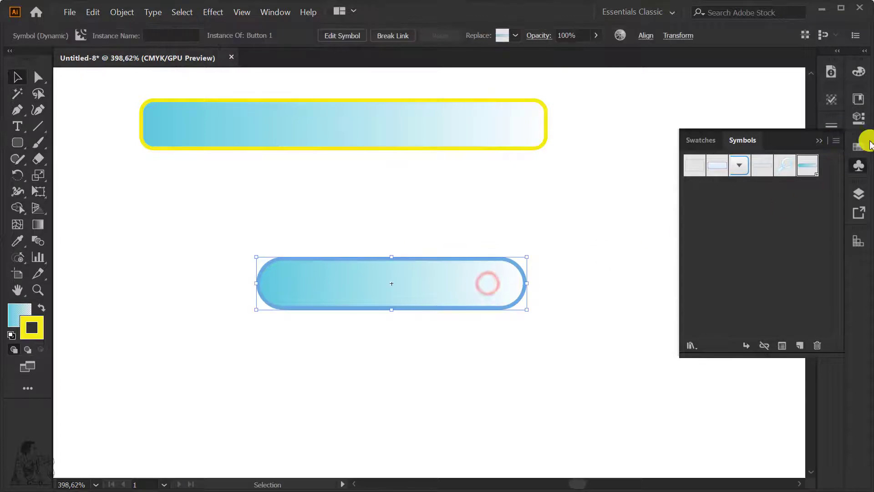
{"action": "left_click", "coordinate": [836, 141]}
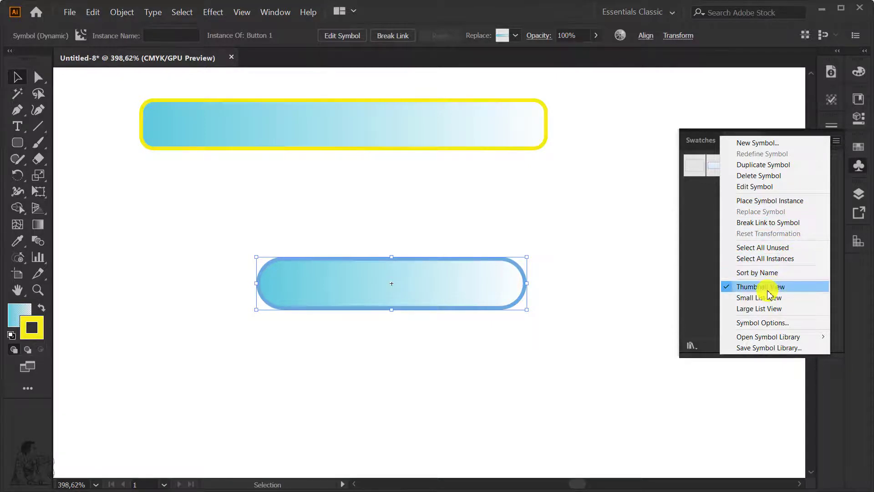
{"action": "left_click", "coordinate": [784, 324]}
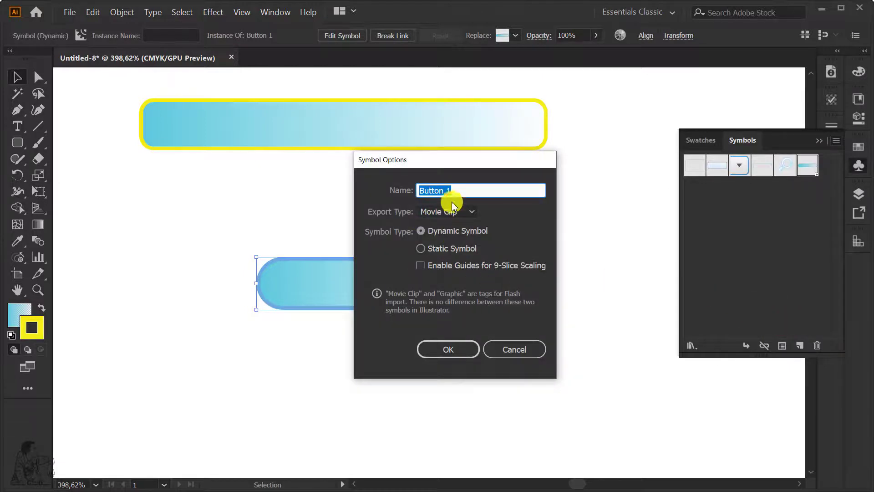
{"action": "left_click", "coordinate": [470, 213]}
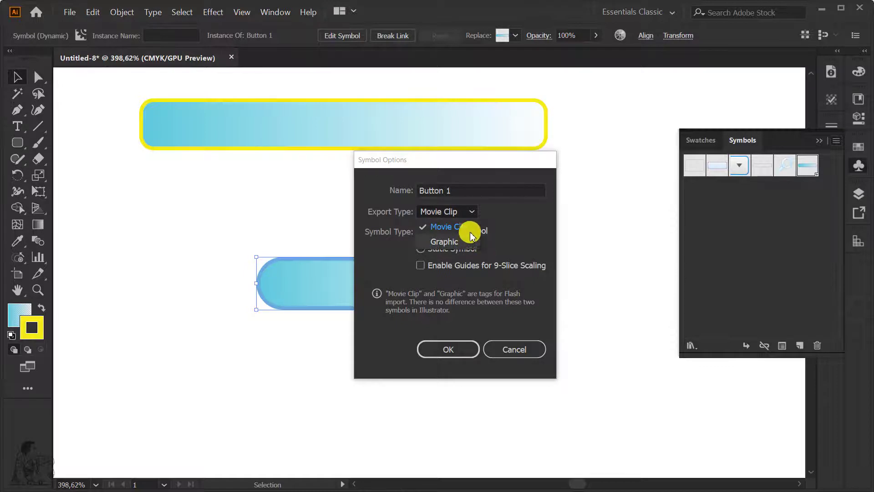
{"action": "left_click", "coordinate": [534, 221]}
{"action": "left_click", "coordinate": [519, 349]}
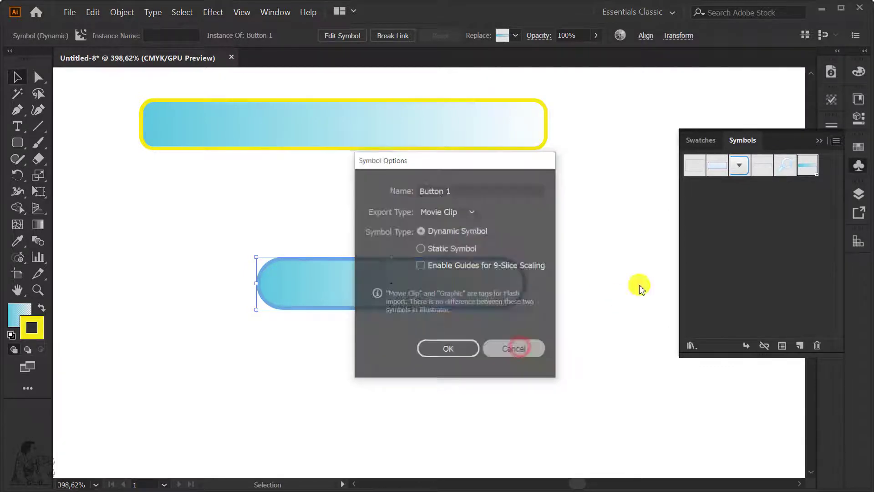
{"action": "left_click", "coordinate": [836, 141]}
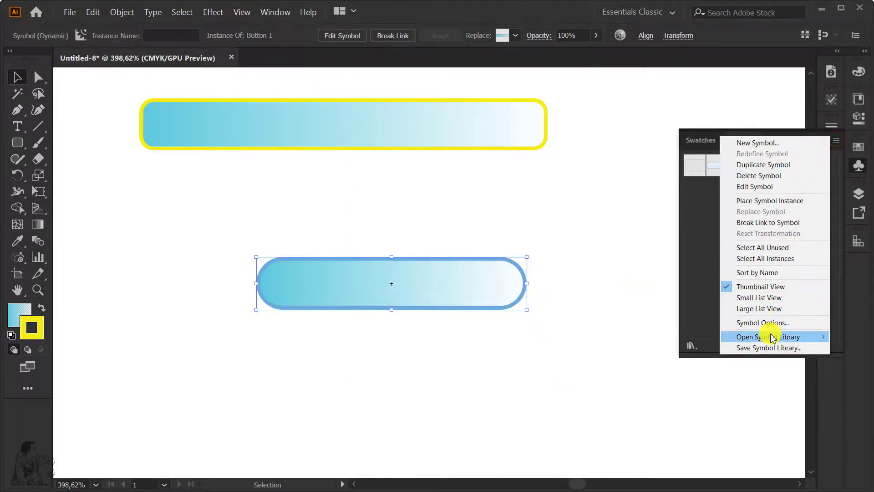
Break the lower button's link to its symbol and move the group lower
{"action": "left_click", "coordinate": [692, 254]}
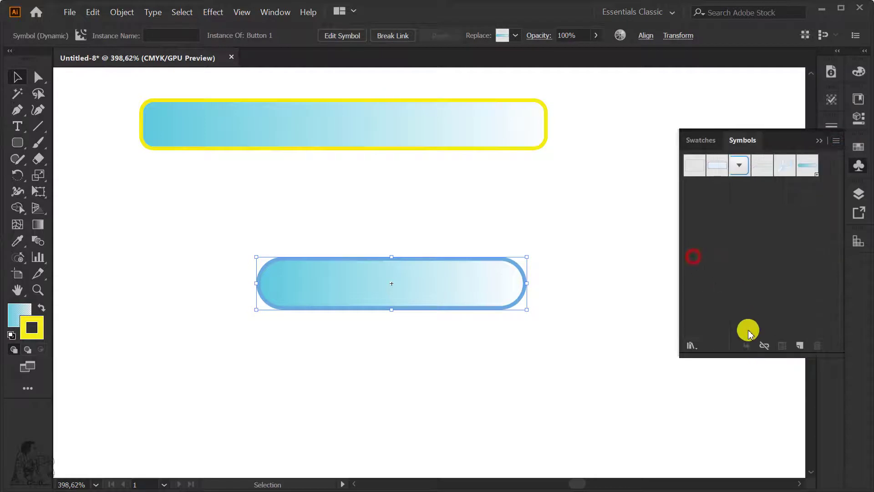
{"action": "left_click", "coordinate": [764, 347]}
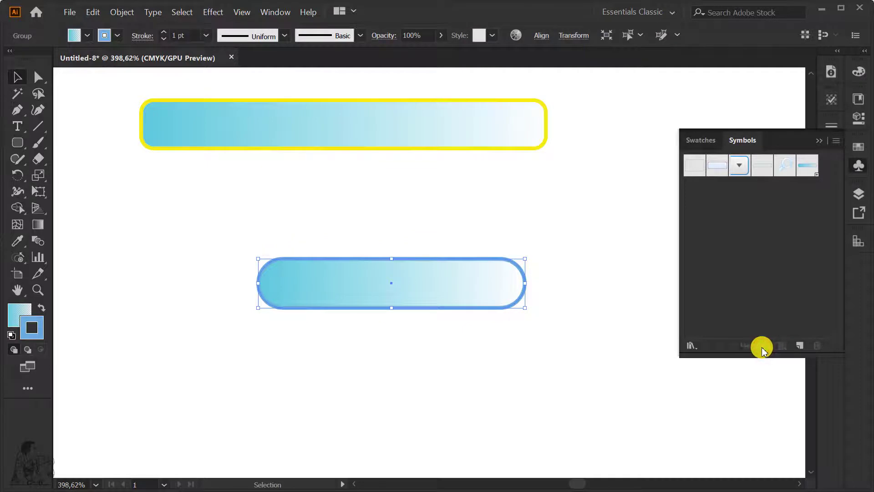
{"action": "left_click", "coordinate": [594, 271]}
{"action": "left_click", "coordinate": [480, 273]}
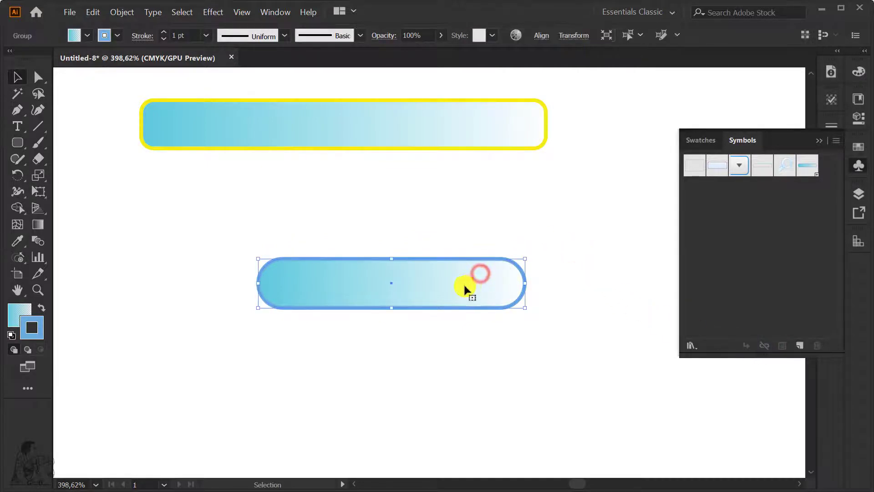
{"action": "mouse_move", "coordinate": [466, 289]}
{"action": "left_mouse_down"}
{"action": "mouse_move", "coordinate": [442, 362]}
{"action": "mouse_move", "coordinate": [427, 317]}
{"action": "left_mouse_up"}
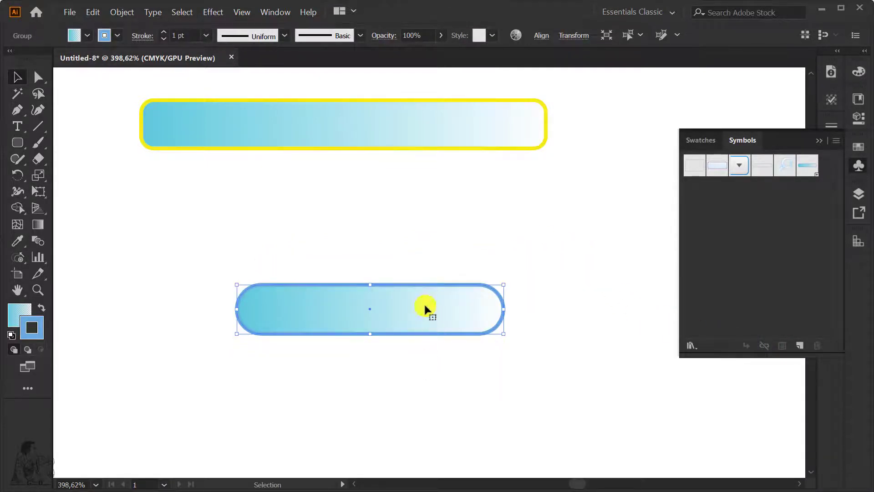
Move the rectangle up inside the group, then exit isolation mode
{"action": "double_click", "coordinate": [426, 310]}
{"action": "left_click_drag", "start_coordinate": [434, 283], "coordinate": [475, 228]}
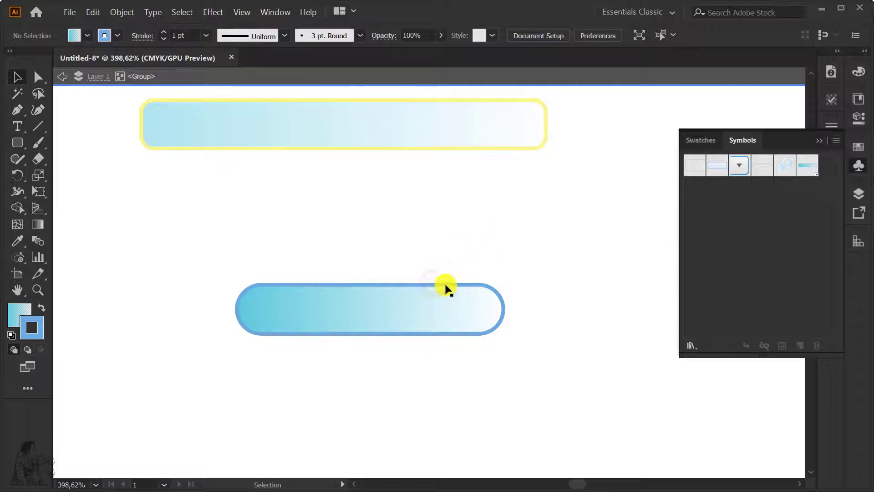
{"action": "left_click_drag", "start_coordinate": [446, 287], "coordinate": [470, 253]}
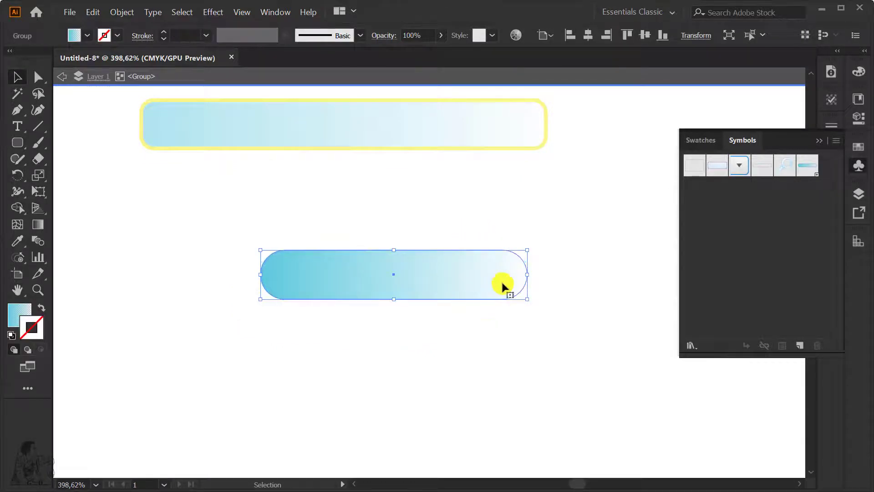
{"action": "left_click", "coordinate": [576, 228]}
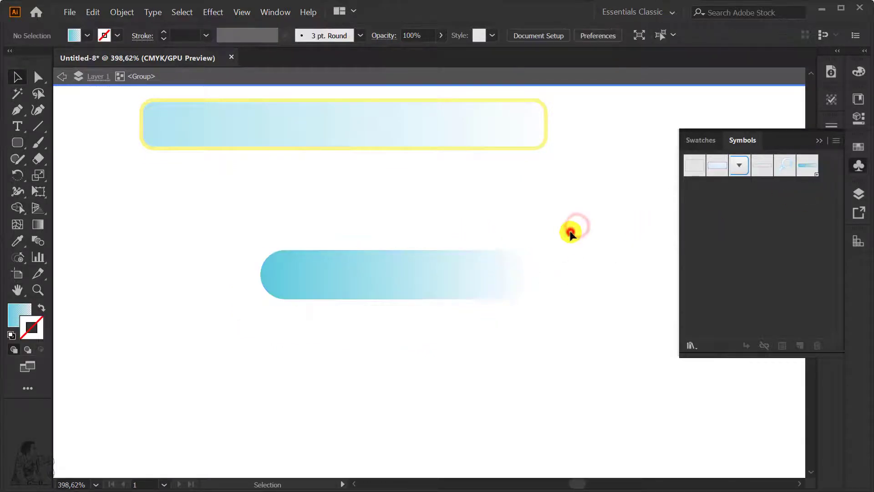
{"action": "double_click", "coordinate": [570, 233]}
{"action": "left_click", "coordinate": [811, 166]}
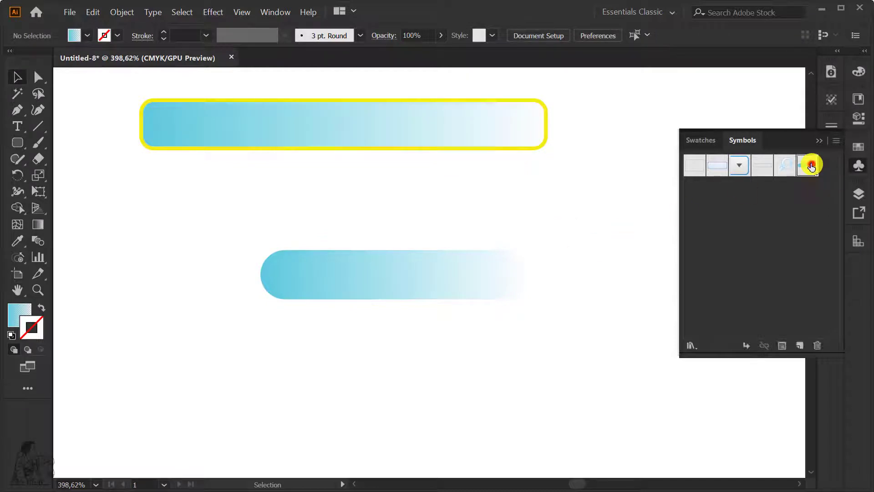
Place a Button 1 instance near the bottom and enter symbol editing on its rounded rectangle
{"action": "left_click_drag", "start_coordinate": [810, 166], "coordinate": [402, 372]}
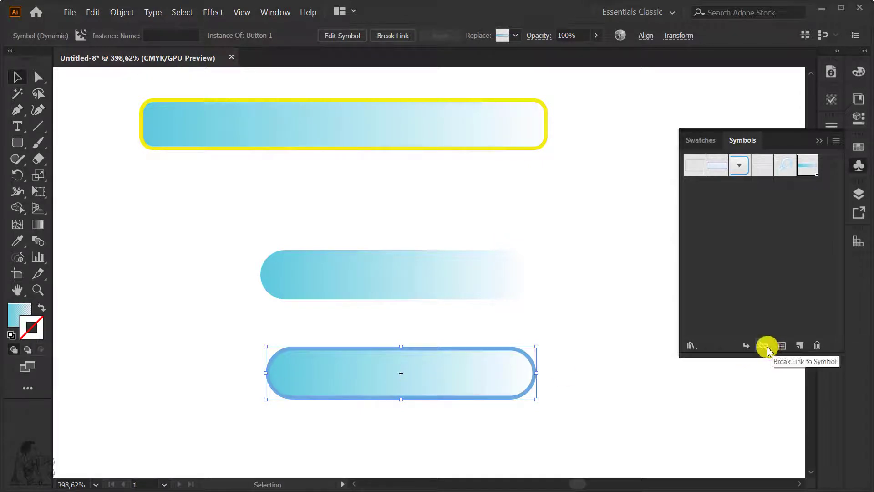
{"action": "double_click", "coordinate": [464, 369]}
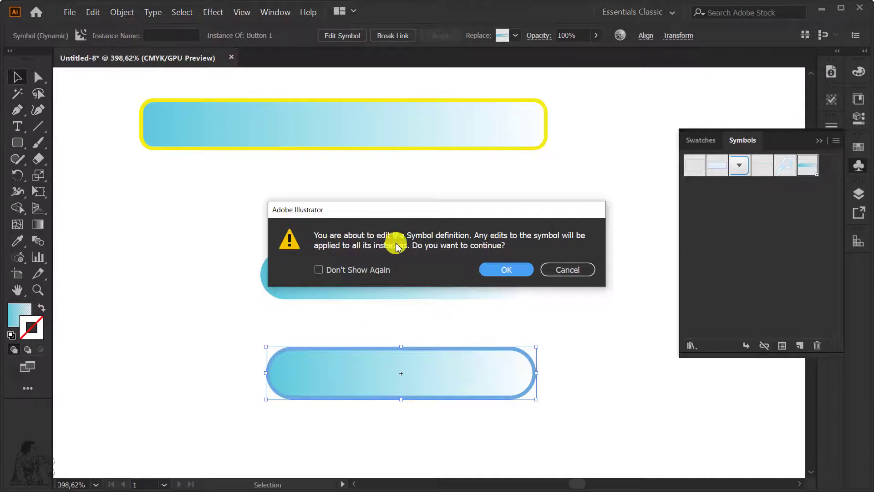
{"action": "left_click", "coordinate": [335, 272]}
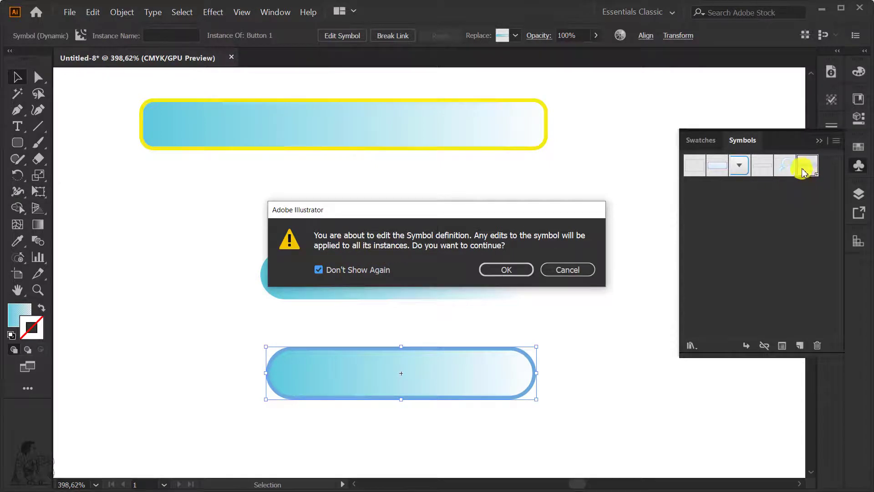
{"action": "left_click", "coordinate": [510, 268]}
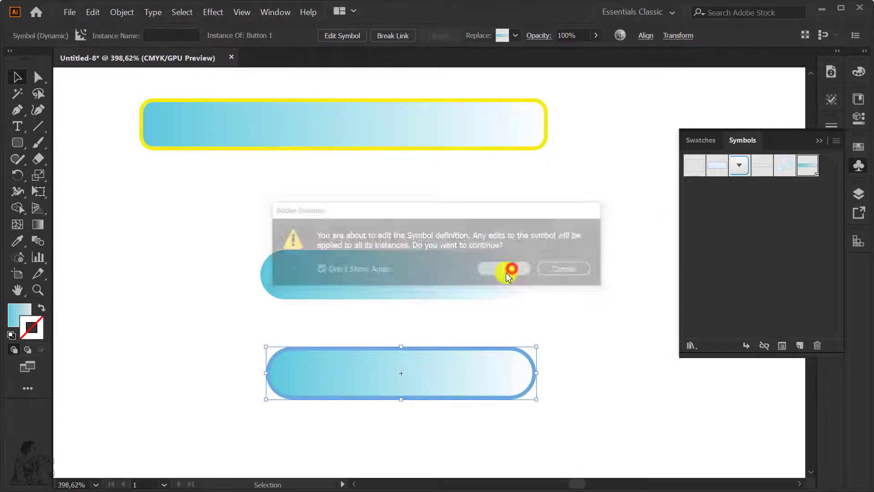
{"action": "left_click", "coordinate": [442, 348]}
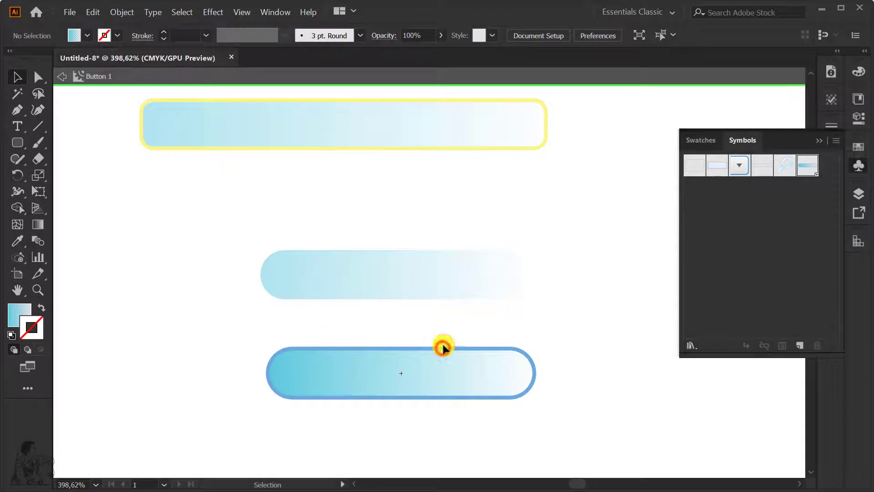
{"action": "left_click", "coordinate": [419, 370]}
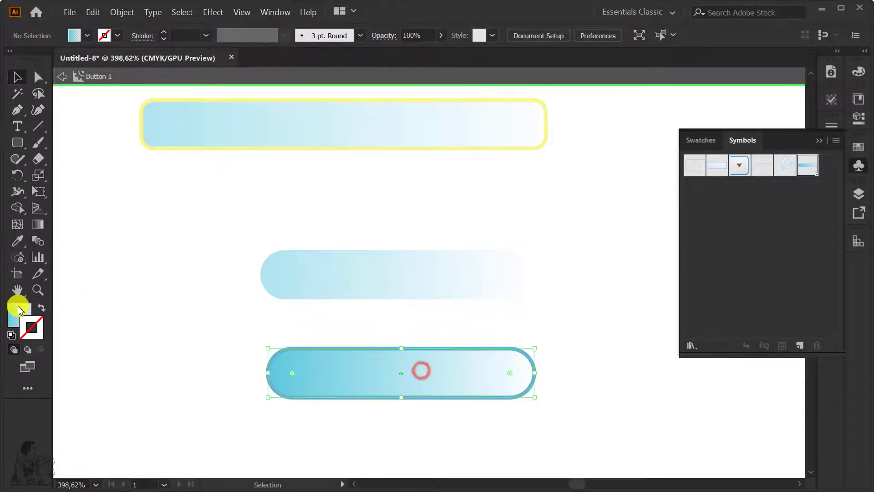
Change the symbol's stroke to magenta and leave symbol editing mode
{"action": "double_click", "coordinate": [41, 325]}
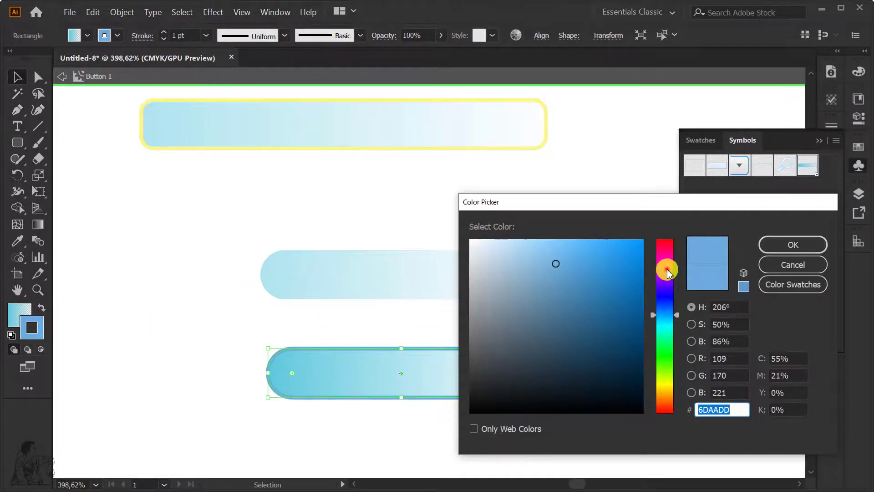
{"action": "left_click", "coordinate": [668, 273]}
{"action": "left_click", "coordinate": [637, 253]}
{"action": "left_click", "coordinate": [792, 240]}
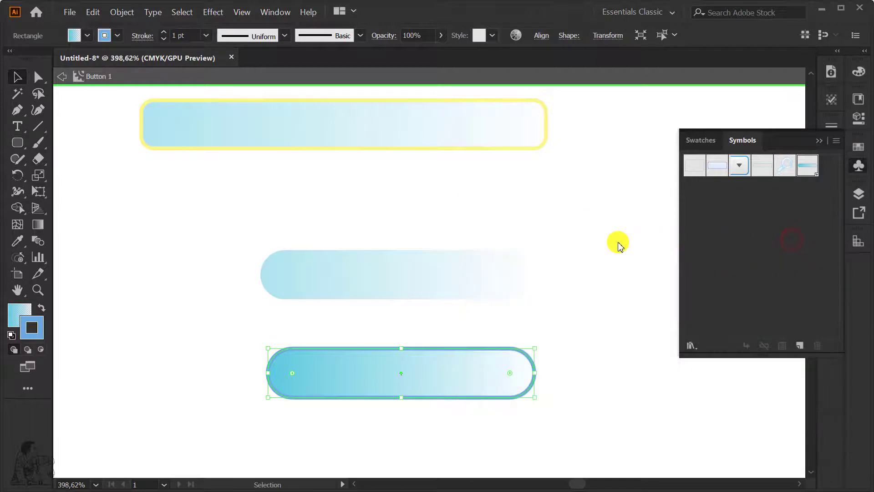
{"action": "left_click", "coordinate": [565, 240]}
{"action": "double_click", "coordinate": [582, 306]}
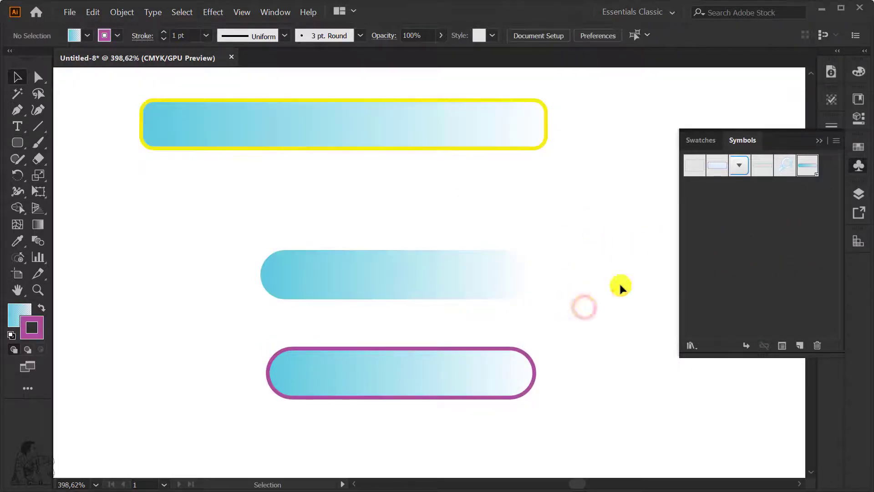
Undo the extra instance and magenta stroke, restoring the blue-stroked bottom button
{"action": "left_click_drag", "start_coordinate": [807, 169], "coordinate": [225, 201]}
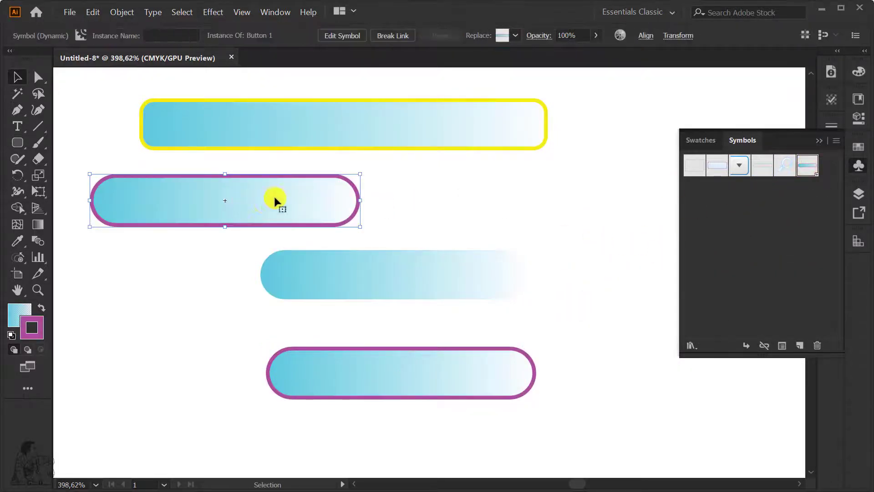
{"action": "key", "text": "ctrl+z"}
{"action": "key", "text": "ctrl+z"}
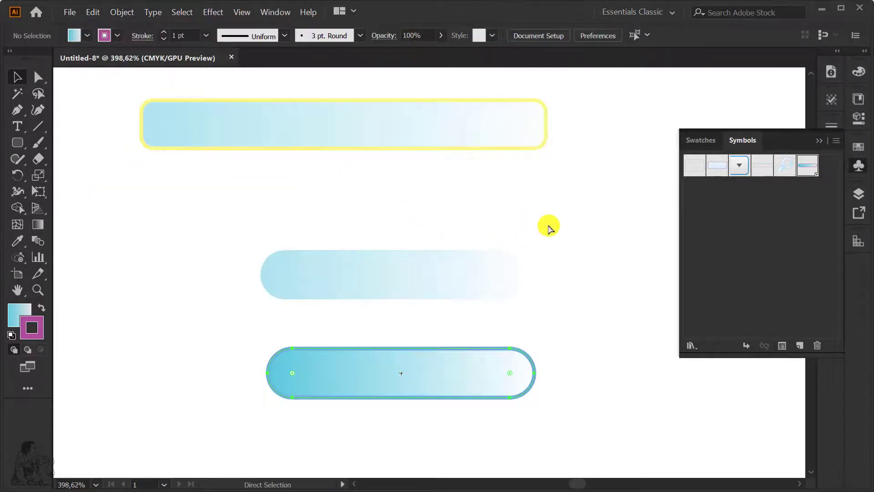
{"action": "key", "text": "ctrl+z"}
{"action": "key", "text": "ctrl+shift+z"}
{"action": "key", "text": "ctrl+shift+z"}
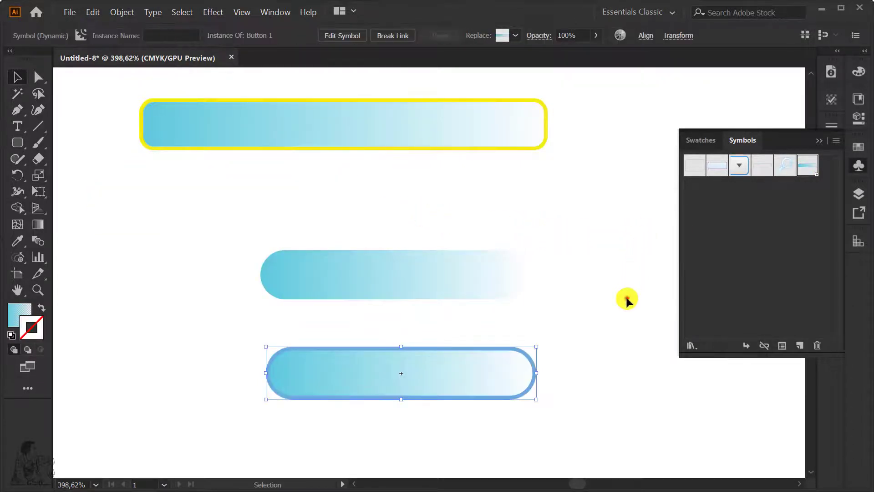
{"action": "left_click", "coordinate": [627, 299]}
{"action": "left_click", "coordinate": [517, 362]}
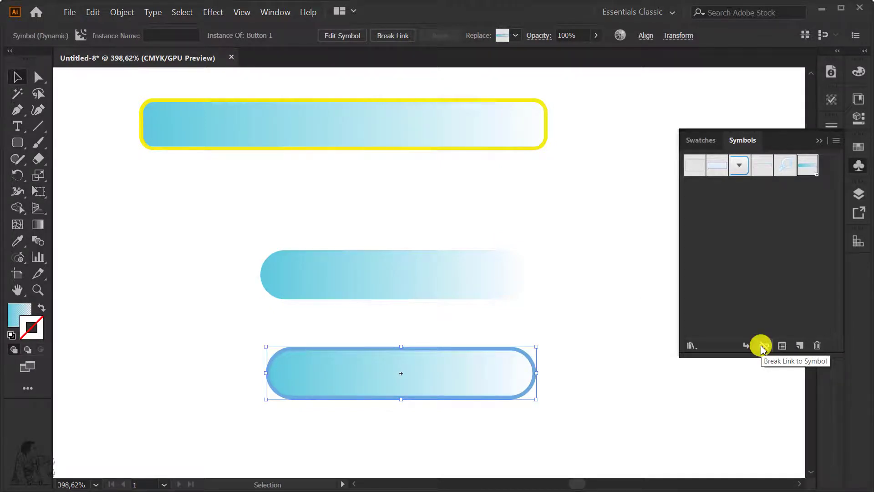
Detach the bottom button from its symbol and give it a red stroke
{"action": "left_click", "coordinate": [764, 348]}
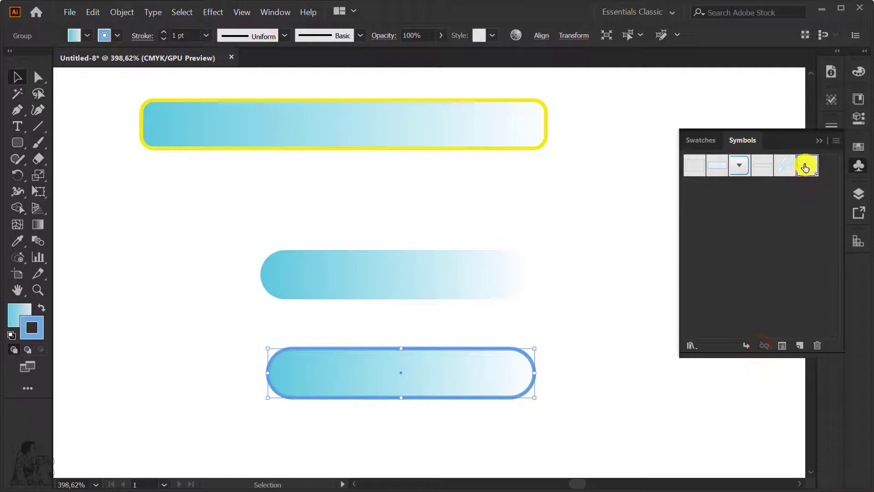
{"action": "left_click", "coordinate": [394, 353]}
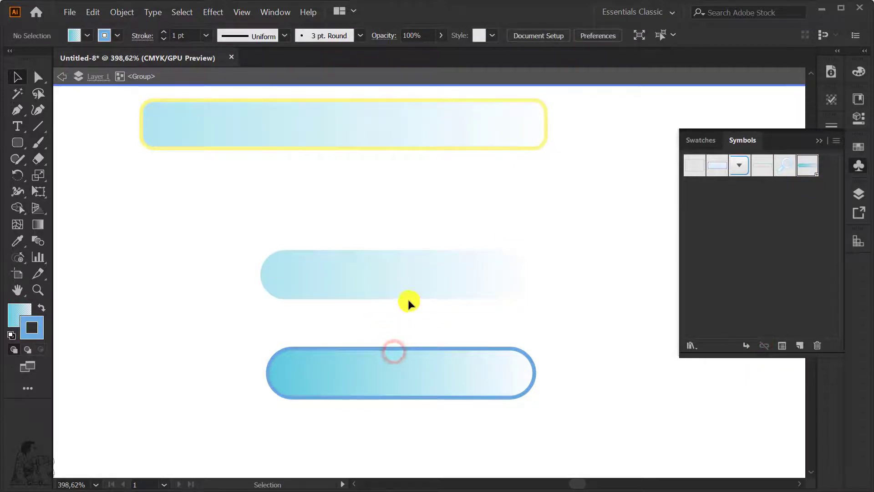
{"action": "left_click", "coordinate": [409, 299]}
{"action": "left_click", "coordinate": [405, 346]}
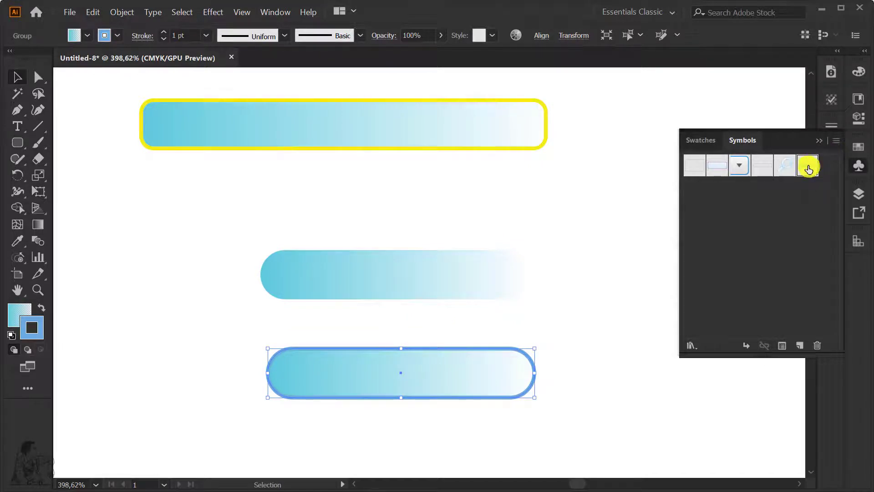
{"action": "left_click", "coordinate": [858, 147]}
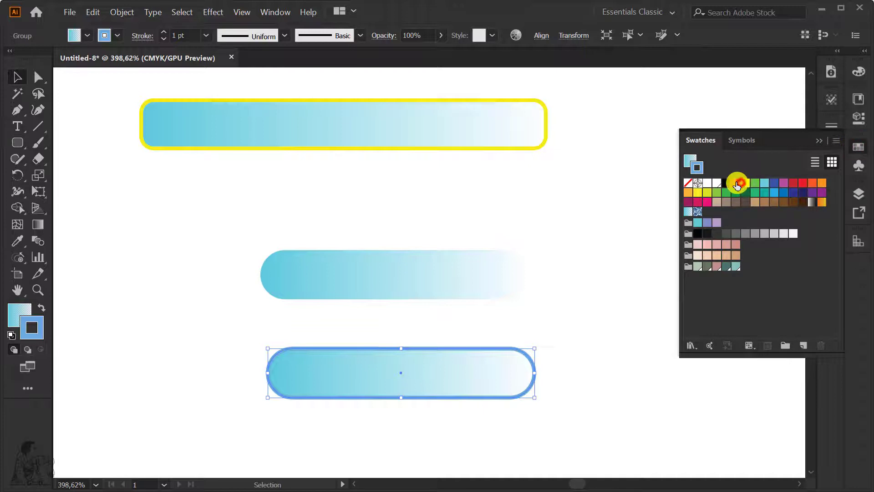
{"action": "left_click", "coordinate": [738, 185]}
Place a fresh Button 1 instance above the middle button
{"action": "left_click", "coordinate": [622, 178]}
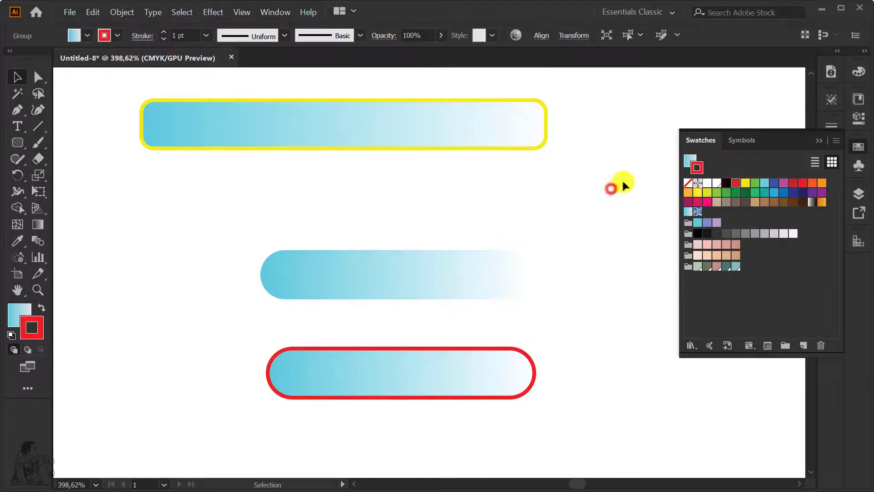
{"action": "left_click", "coordinate": [743, 142]}
{"action": "mouse_move", "coordinate": [808, 165]}
{"action": "left_mouse_down"}
{"action": "mouse_move", "coordinate": [404, 210]}
{"action": "mouse_move", "coordinate": [451, 199]}
{"action": "left_mouse_up"}
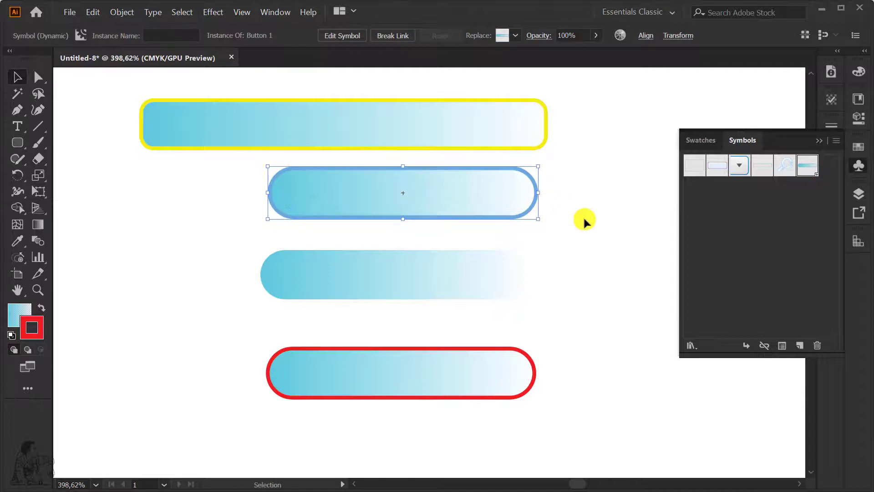
Place another Button 1 instance mid-canvas and move it
{"action": "left_click", "coordinate": [782, 346]}
{"action": "left_click", "coordinate": [534, 349]}
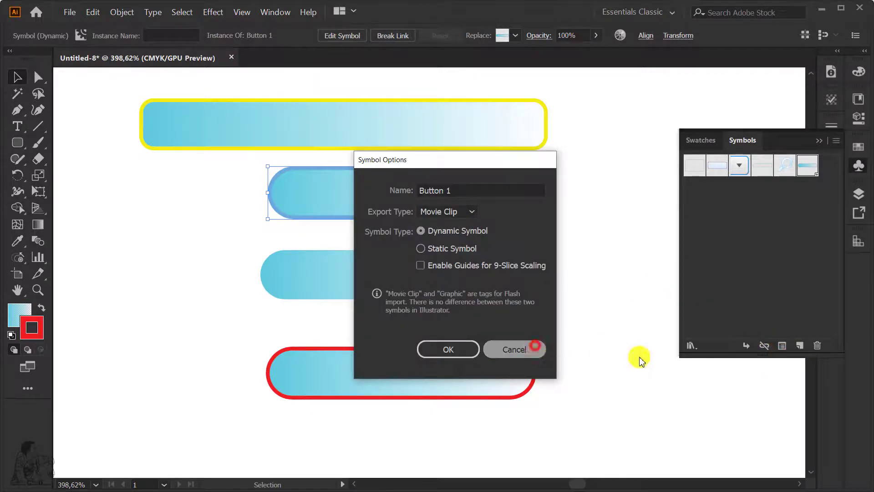
{"action": "left_click", "coordinate": [745, 346]}
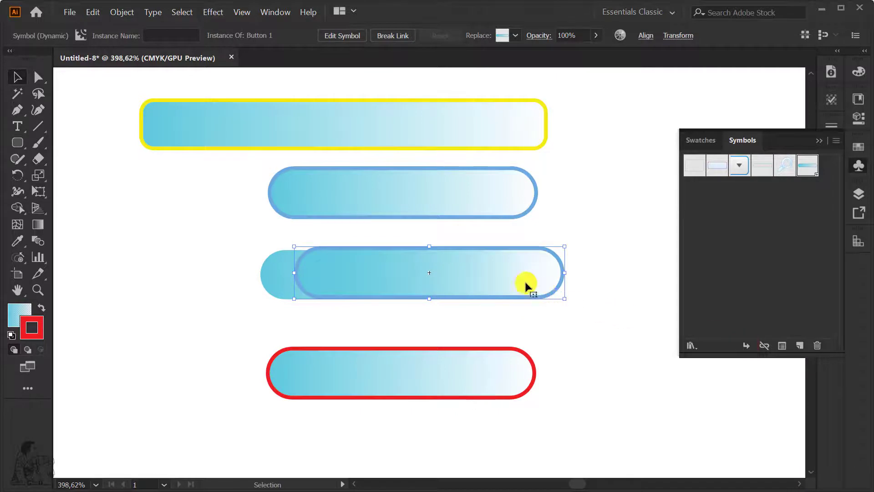
{"action": "mouse_move", "coordinate": [517, 277]}
{"action": "left_mouse_down"}
{"action": "mouse_move", "coordinate": [615, 326]}
{"action": "mouse_move", "coordinate": [299, 220]}
{"action": "left_mouse_up"}
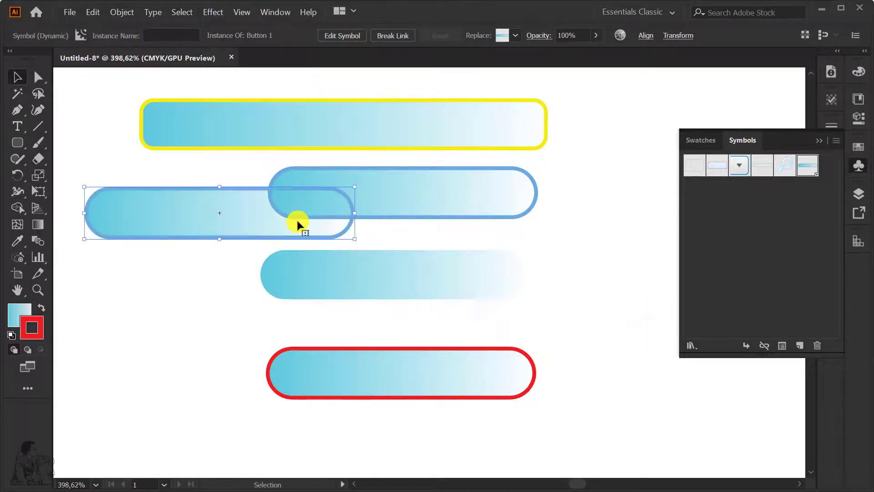
Stack the Button 1 instance and red-stroked button upward into overlapping positions near the top
{"action": "key", "text": "ctrl+z"}
{"action": "mouse_move", "coordinate": [598, 329]}
{"action": "left_mouse_down"}
{"action": "mouse_move", "coordinate": [357, 309]}
{"action": "mouse_move", "coordinate": [371, 420]}
{"action": "mouse_move", "coordinate": [355, 321]}
{"action": "mouse_move", "coordinate": [420, 195]}
{"action": "mouse_move", "coordinate": [414, 132]}
{"action": "left_mouse_up"}
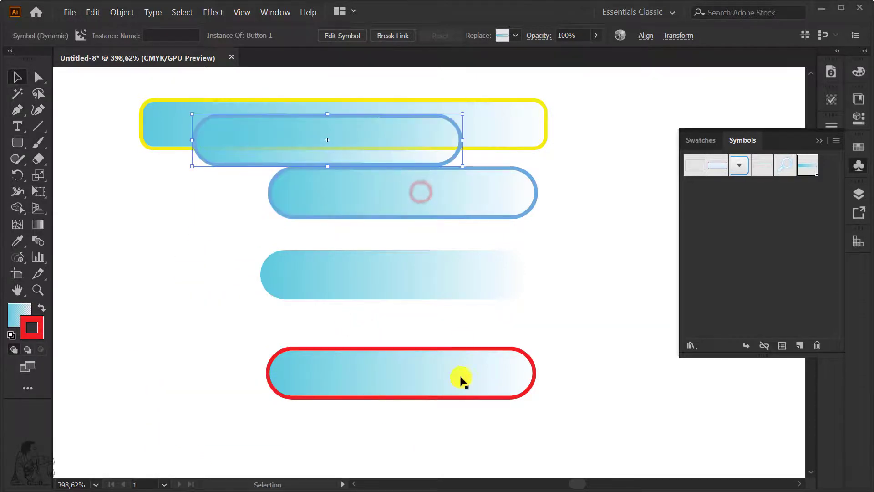
{"action": "left_click_drag", "start_coordinate": [461, 376], "coordinate": [473, 169]}
{"action": "left_click_drag", "start_coordinate": [441, 282], "coordinate": [434, 198]}
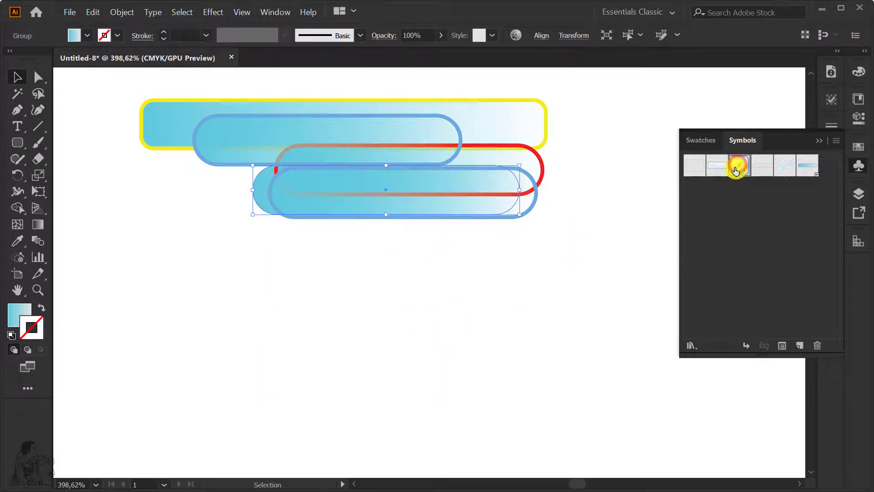
Place ComboBox, Search magnifier and Button 1 instances around the artboard
{"action": "left_click", "coordinate": [747, 345]}
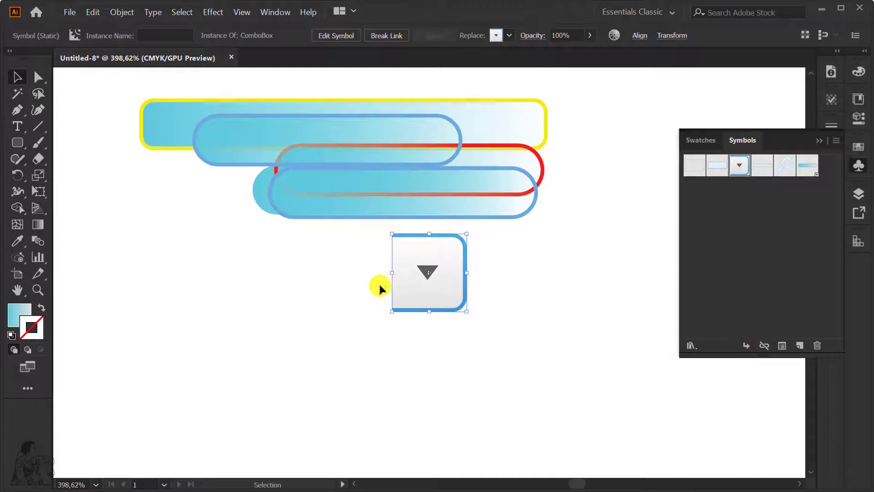
{"action": "left_click", "coordinate": [788, 163]}
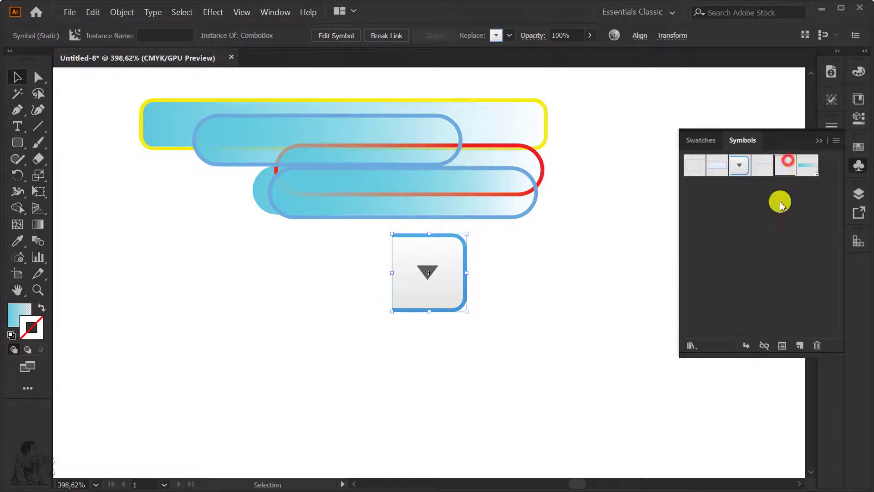
{"action": "left_click", "coordinate": [746, 345]}
{"action": "left_click_drag", "start_coordinate": [454, 248], "coordinate": [221, 290]}
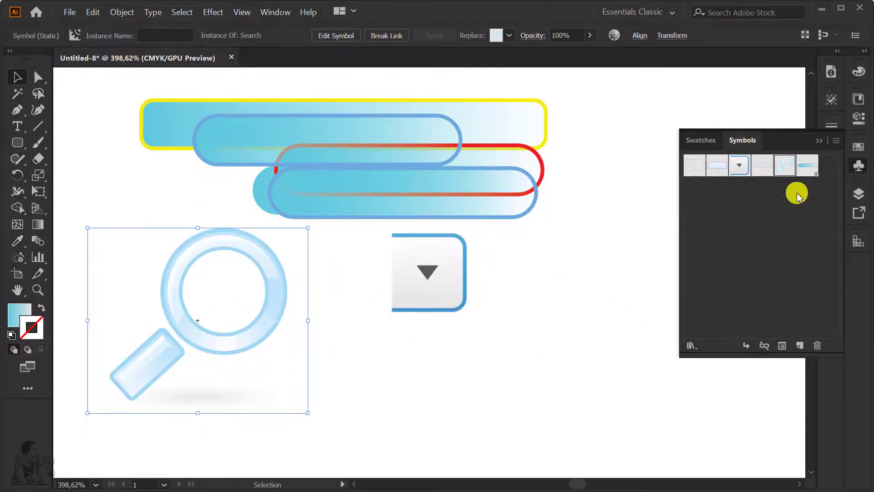
{"action": "left_click", "coordinate": [807, 165]}
{"action": "left_click", "coordinate": [747, 346]}
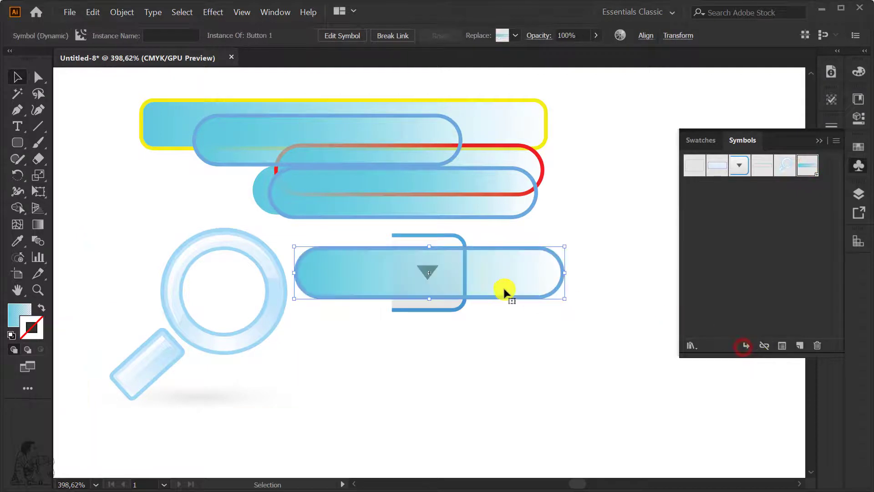
{"action": "left_click_drag", "start_coordinate": [504, 291], "coordinate": [551, 387]}
Drop a magnifier on the right and spray another upper left with the Symbol Sprayer
{"action": "left_click", "coordinate": [785, 165]}
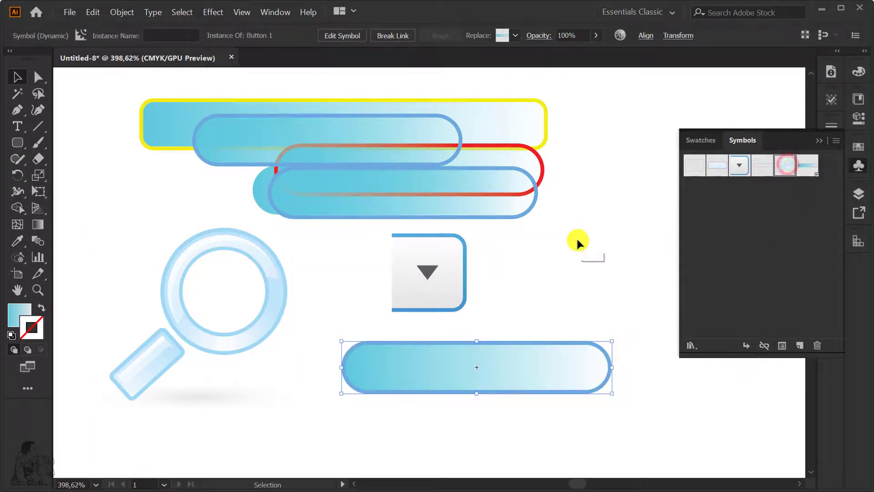
{"action": "left_click_drag", "start_coordinate": [577, 244], "coordinate": [578, 244]}
{"action": "left_click", "coordinate": [97, 247]}
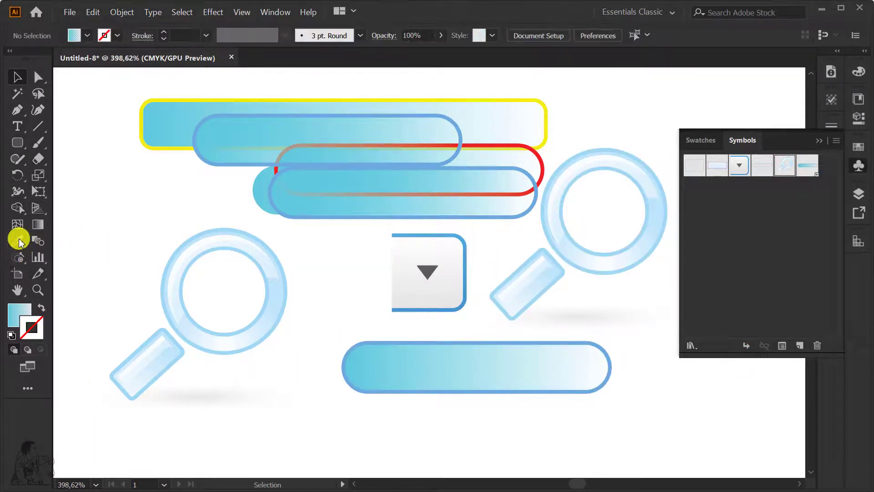
{"action": "left_click", "coordinate": [17, 257]}
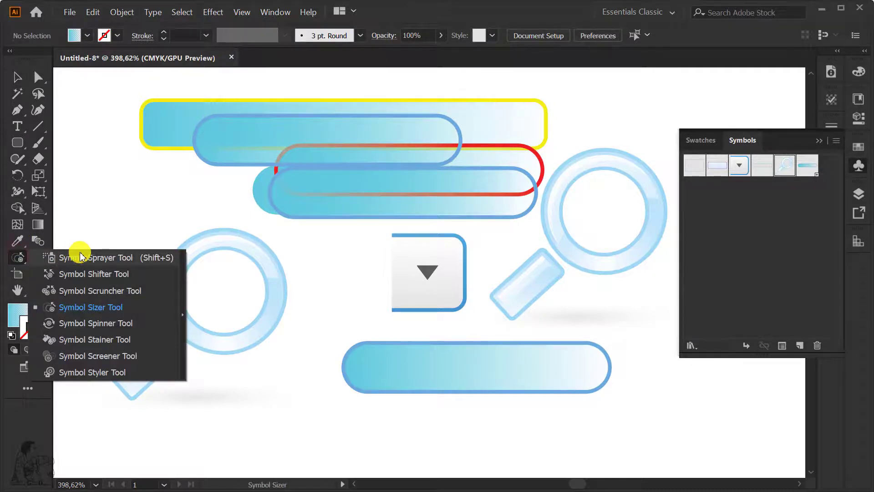
{"action": "left_click", "coordinate": [80, 258]}
{"action": "left_click", "coordinate": [146, 219]}
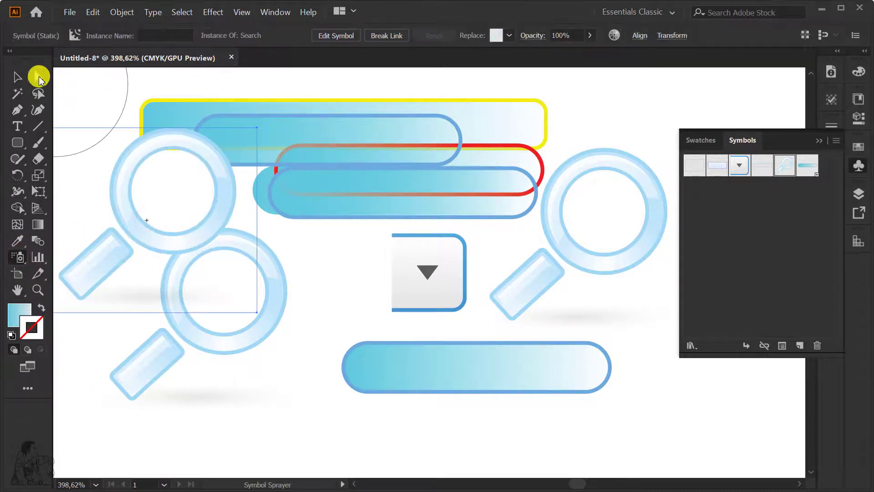
Select all objects and delete them, leaving the artboard empty
{"action": "left_click", "coordinate": [18, 76]}
{"action": "key", "text": "ctrl+a"}
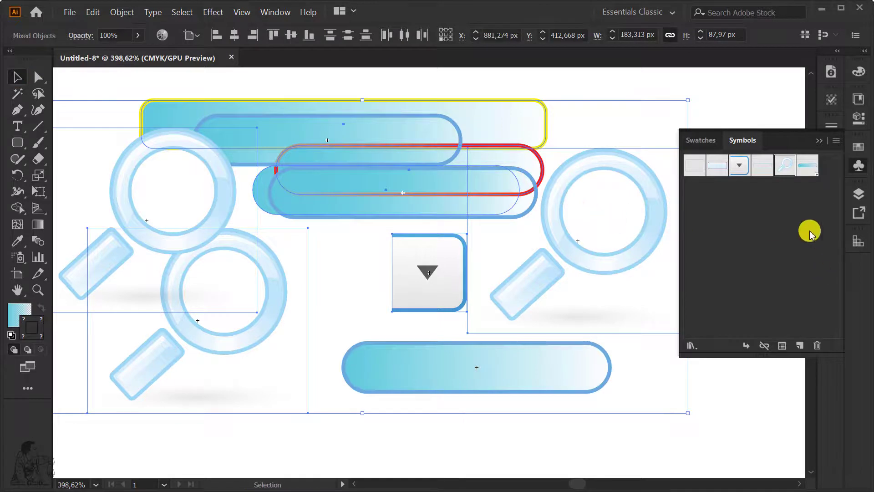
{"action": "key", "text": "Delete"}
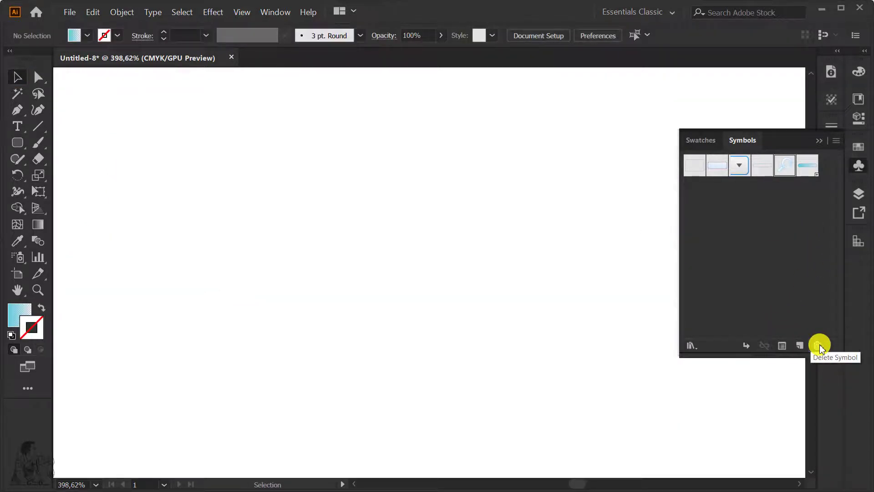
Dismiss the Symbols panel menu and open the Transform panel via the Window menu
{"action": "left_click", "coordinate": [837, 140]}
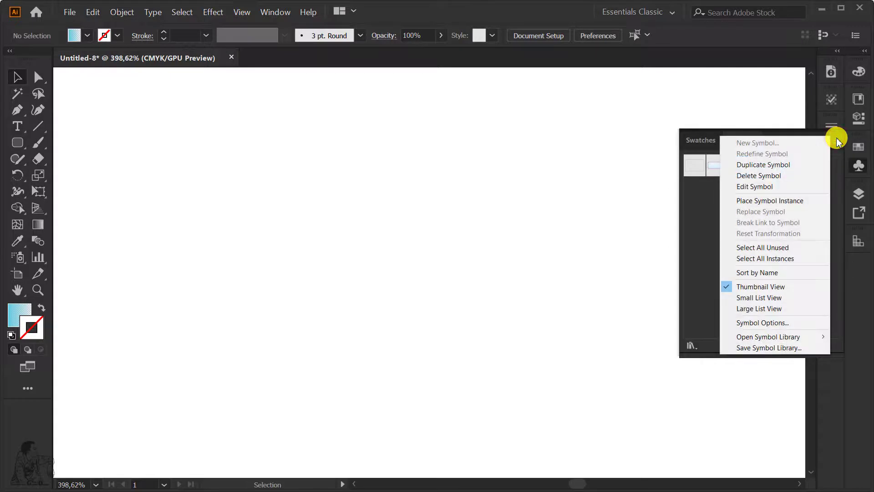
{"action": "left_click", "coordinate": [535, 138]}
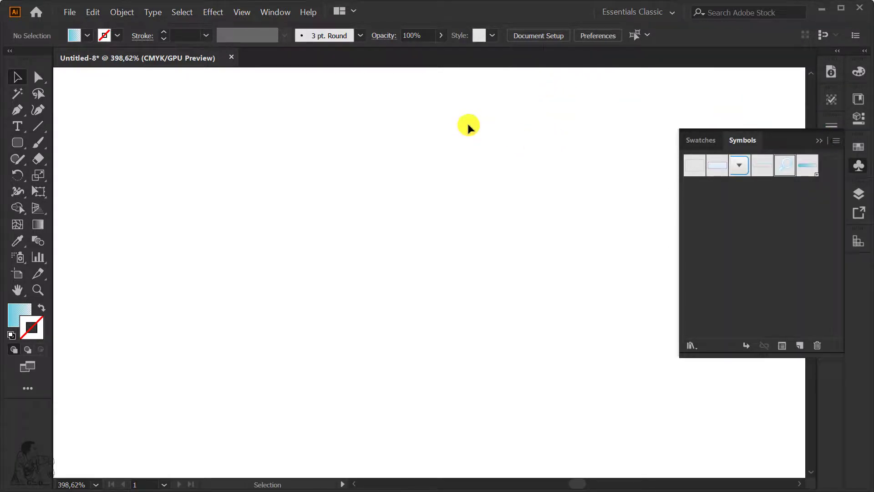
{"action": "left_click", "coordinate": [276, 12]}
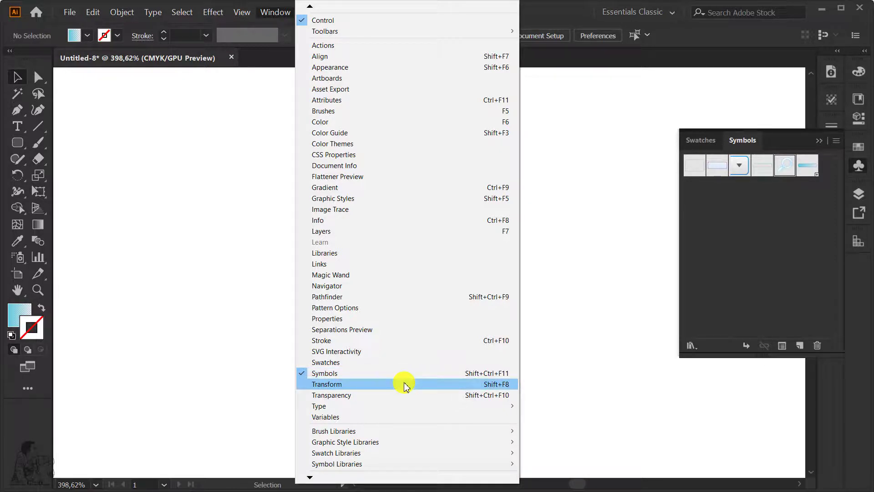
{"action": "left_click", "coordinate": [407, 385]}
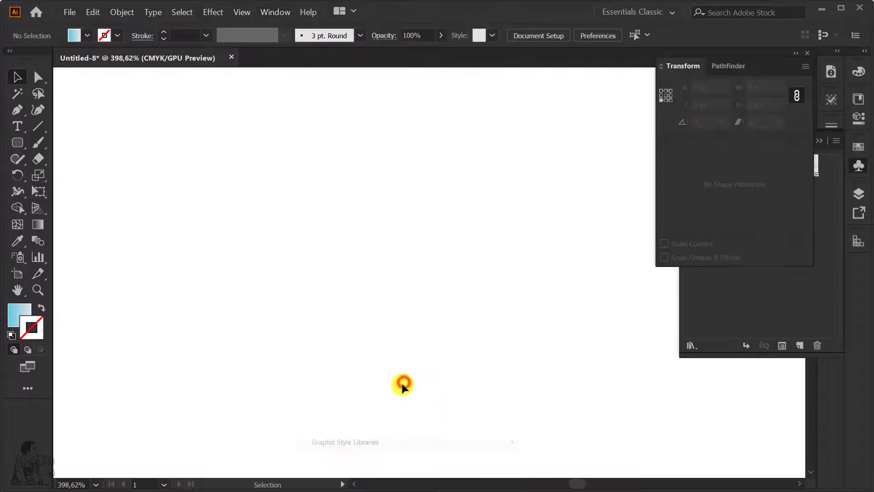
Draw a wide 84.035 × 25.877 px blue-to-white gradient rectangle in the upper left
{"action": "left_click", "coordinate": [17, 142]}
{"action": "left_click", "coordinate": [68, 158]}
{"action": "left_click_drag", "start_coordinate": [175, 175], "coordinate": [474, 266]}
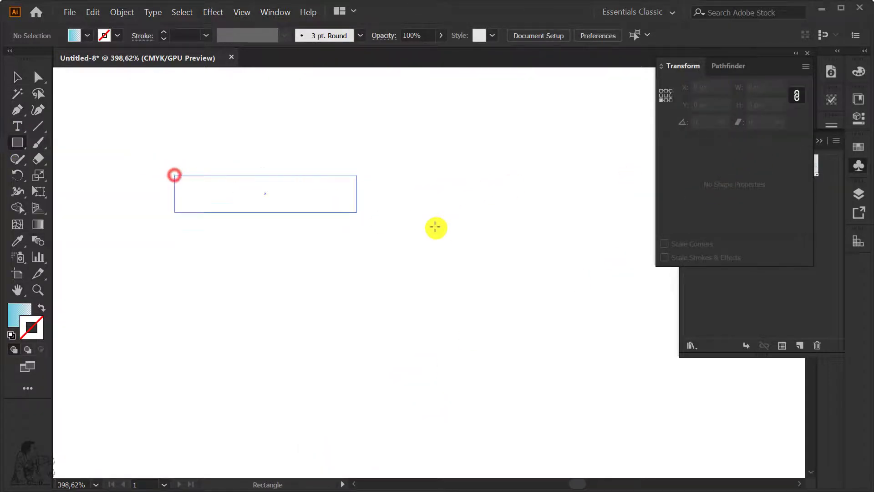
{"action": "key", "text": "v"}
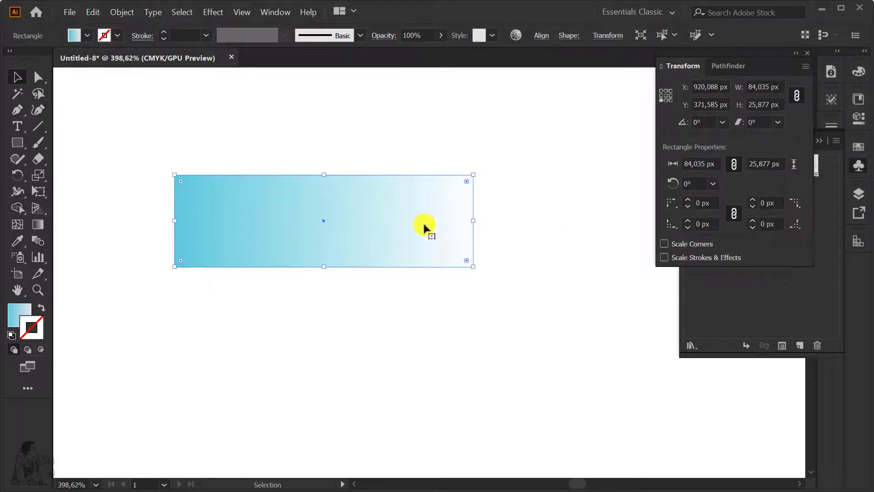
{"action": "left_click", "coordinate": [384, 200]}
{"action": "left_click", "coordinate": [454, 138]}
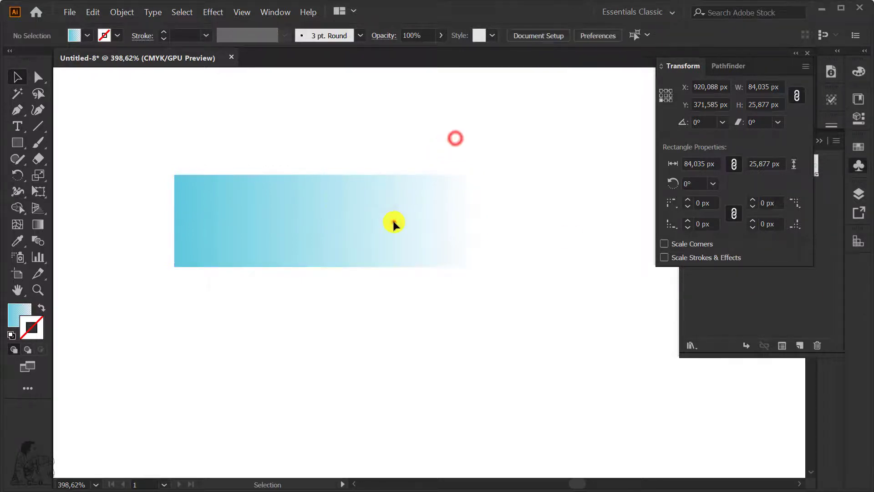
{"action": "left_click", "coordinate": [392, 220]}
Close the Pathfinder and Symbols panels from their tab menus
{"action": "left_click", "coordinate": [732, 67]}
{"action": "right_click", "coordinate": [728, 65]}
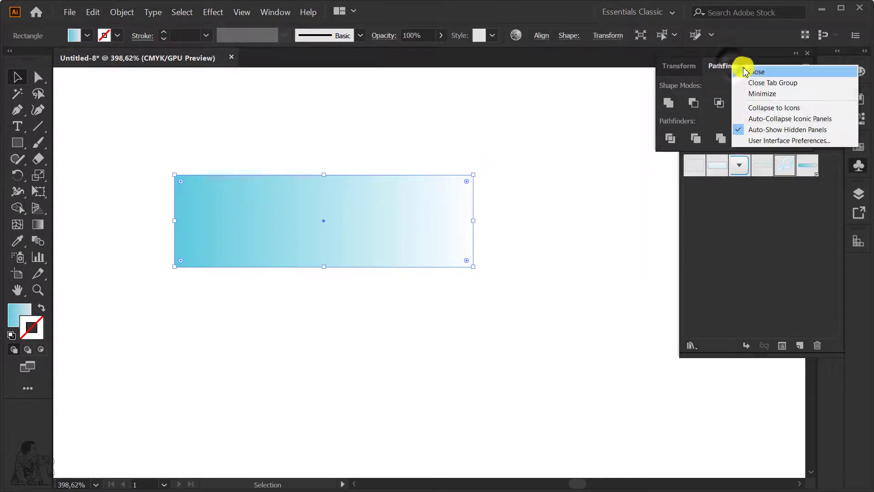
{"action": "left_click", "coordinate": [747, 72]}
{"action": "left_click", "coordinate": [801, 273]}
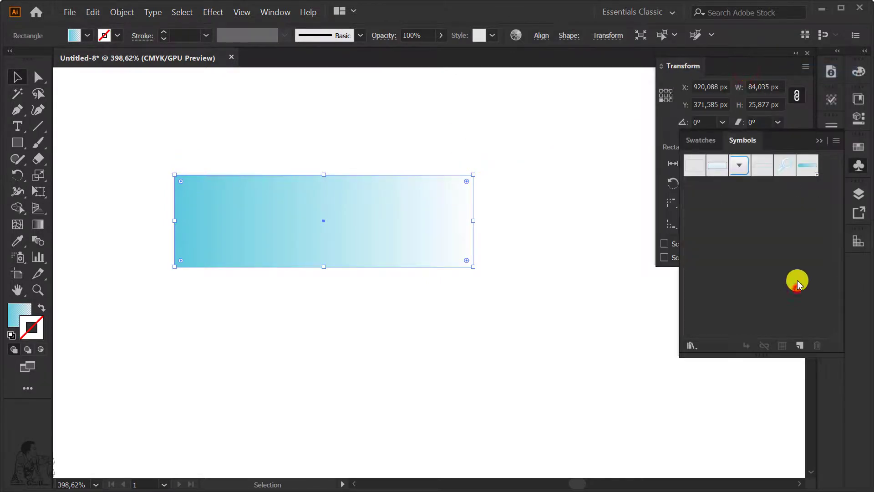
{"action": "right_click", "coordinate": [751, 145]}
{"action": "left_click", "coordinate": [762, 147]}
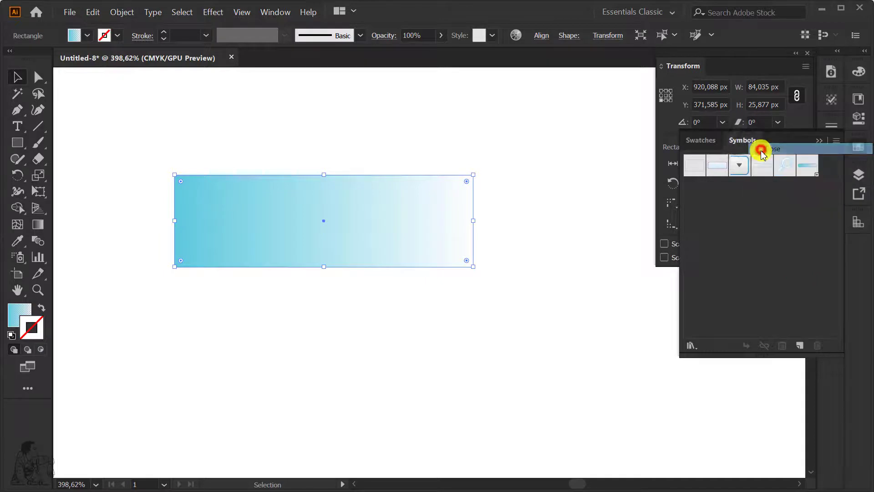
Toggle the Swatches panel and nudge the rectangle down and to the right
{"action": "left_click", "coordinate": [814, 139]}
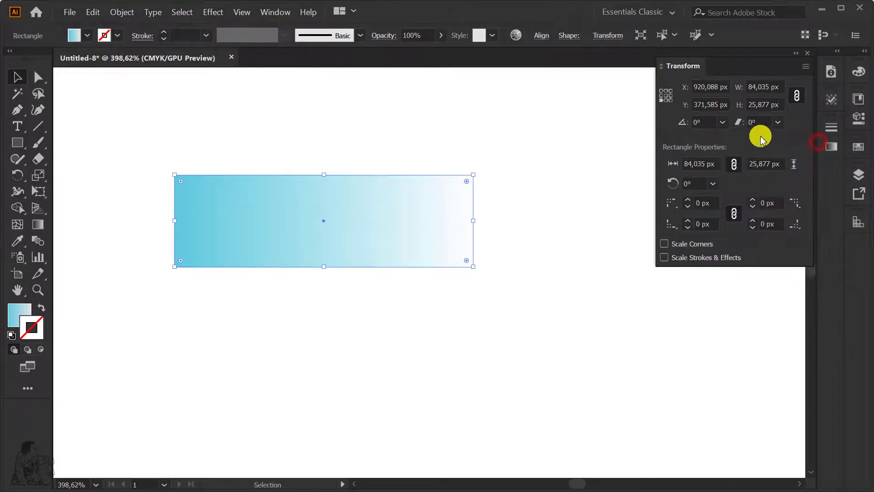
{"action": "mouse_move", "coordinate": [419, 208]}
{"action": "left_mouse_down"}
{"action": "mouse_move", "coordinate": [433, 221]}
{"action": "mouse_move", "coordinate": [432, 210]}
{"action": "left_mouse_up"}
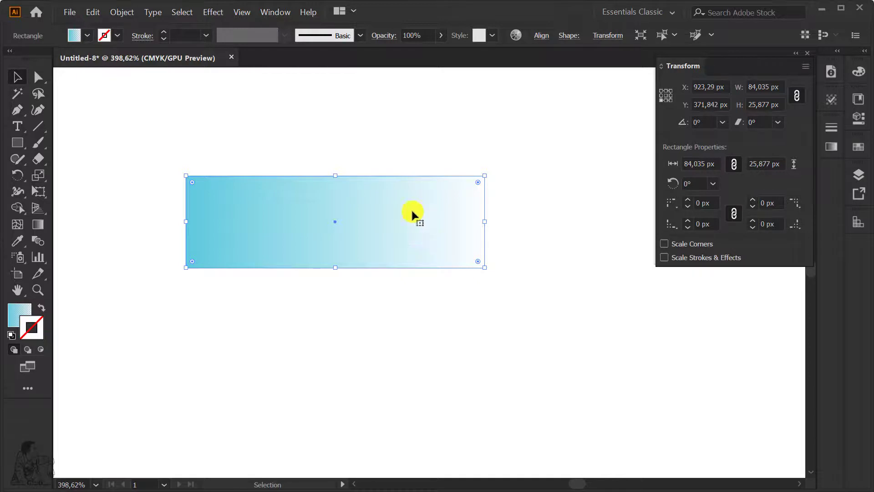
{"action": "left_click_drag", "start_coordinate": [413, 214], "coordinate": [422, 234]}
Give the gradient rectangle a green stroke and resize it to about 52.65 × 69.175 px
{"action": "left_click", "coordinate": [859, 146]}
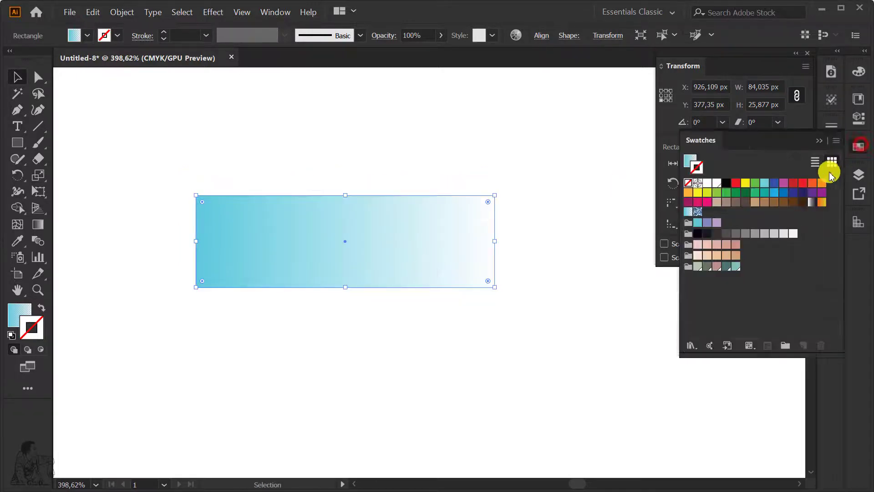
{"action": "left_click", "coordinate": [755, 183]}
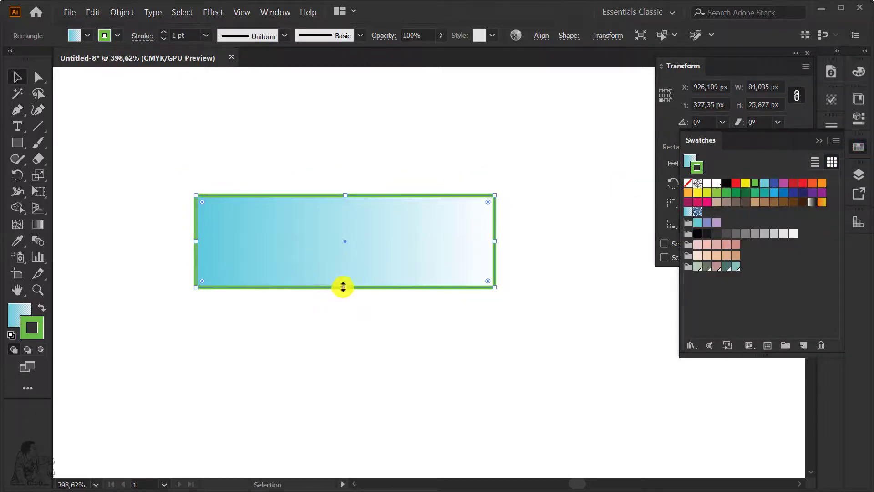
{"action": "left_click_drag", "start_coordinate": [343, 286], "coordinate": [344, 440]}
{"action": "mouse_move", "coordinate": [495, 319]}
{"action": "left_mouse_down"}
{"action": "mouse_move", "coordinate": [297, 325]}
{"action": "mouse_move", "coordinate": [383, 319]}
{"action": "left_mouse_up"}
{"action": "left_click", "coordinate": [176, 109]}
{"action": "left_click", "coordinate": [295, 280]}
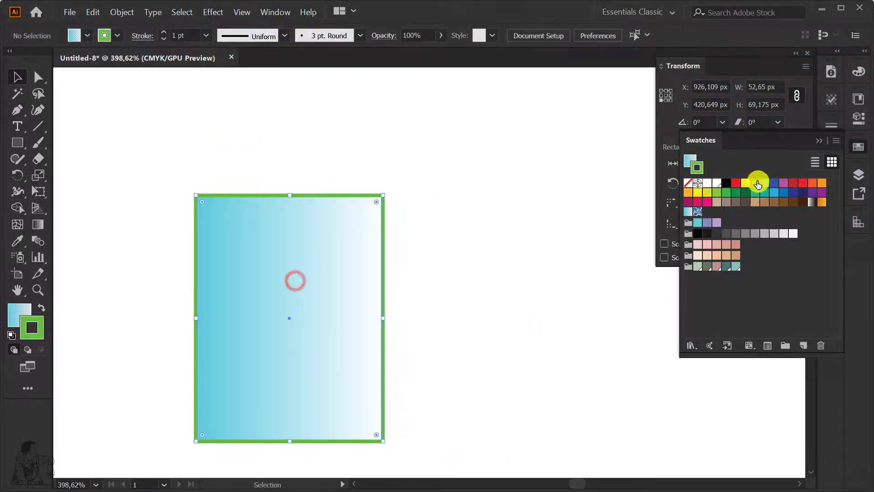
{"action": "left_click", "coordinate": [820, 146]}
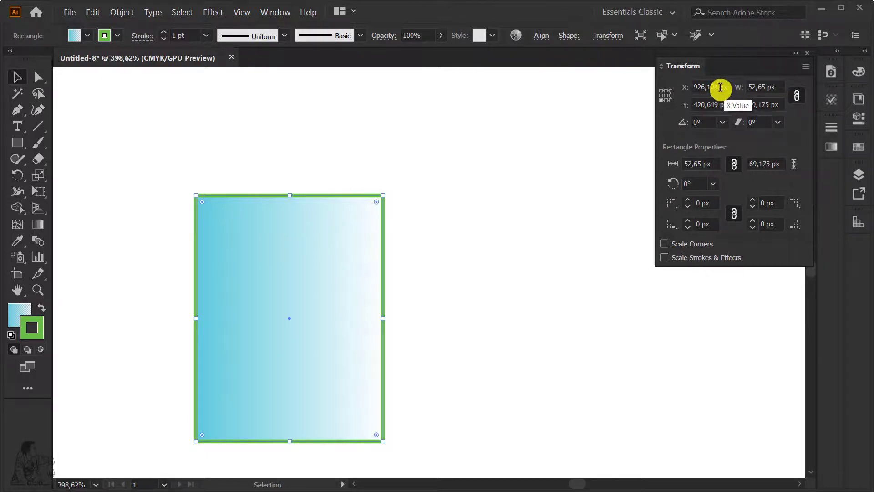
Try a 100 px width in the Transform panel, then undo it
{"action": "left_click", "coordinate": [721, 86]}
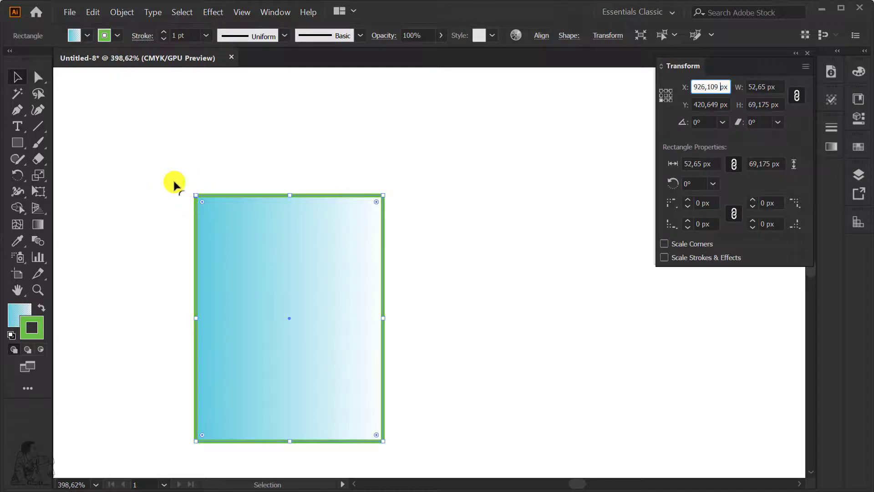
{"action": "left_click_drag", "start_coordinate": [707, 105], "coordinate": [718, 114]}
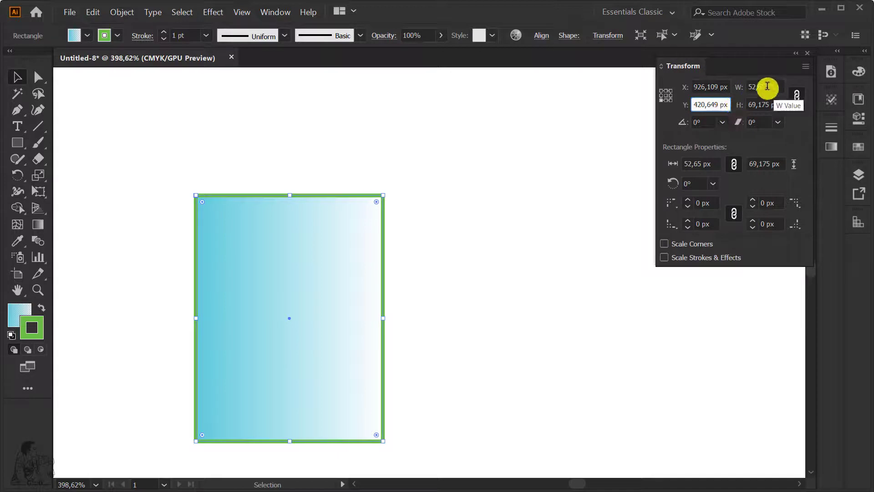
{"action": "left_click", "coordinate": [767, 87]}
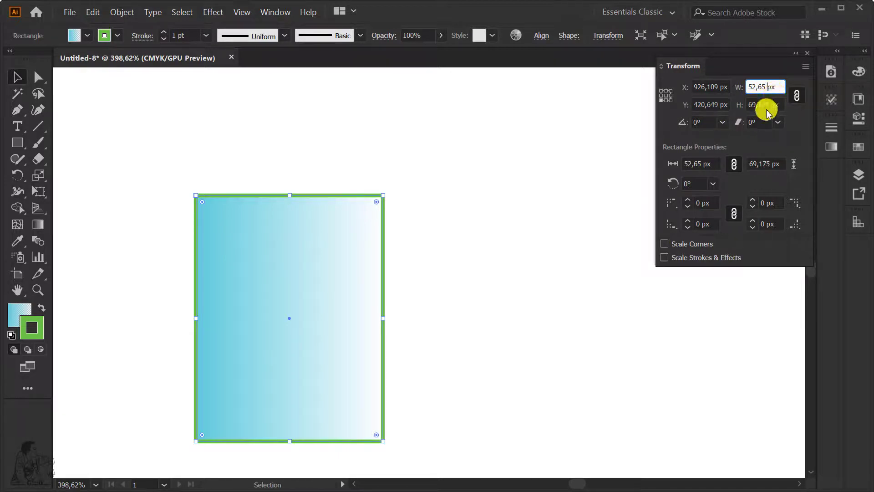
{"action": "double_click", "coordinate": [765, 87]}
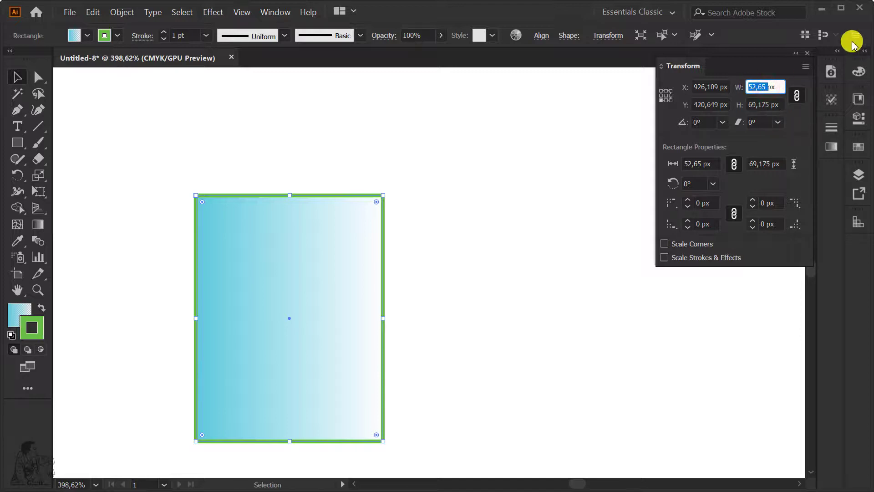
{"action": "type", "text": "100"}
{"action": "key", "text": "Return"}
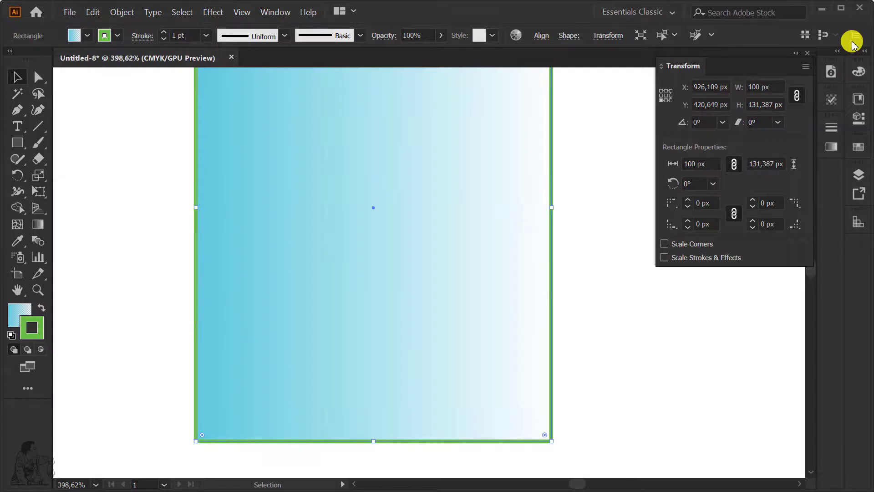
{"action": "key", "text": "ctrl+minus"}
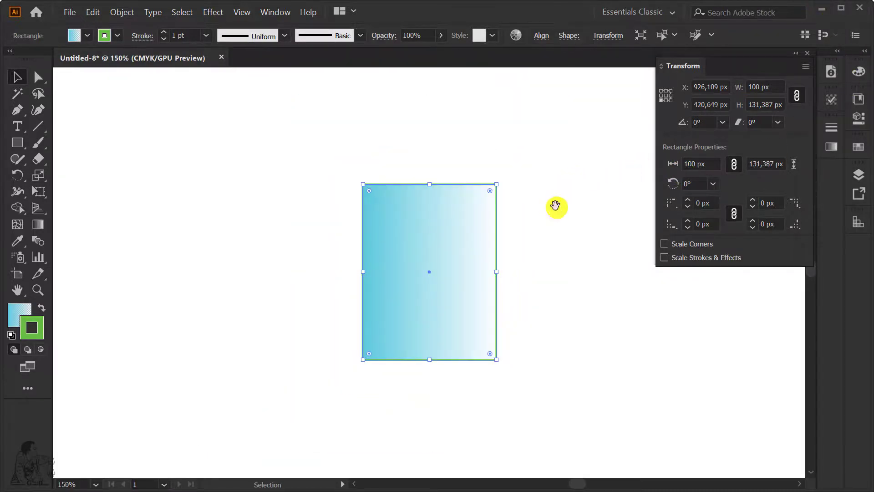
{"action": "left_click_drag", "start_coordinate": [557, 205], "coordinate": [473, 182]}
{"action": "key", "text": "ctrl+z"}
{"action": "left_click_drag", "start_coordinate": [249, 265], "coordinate": [522, 305]}
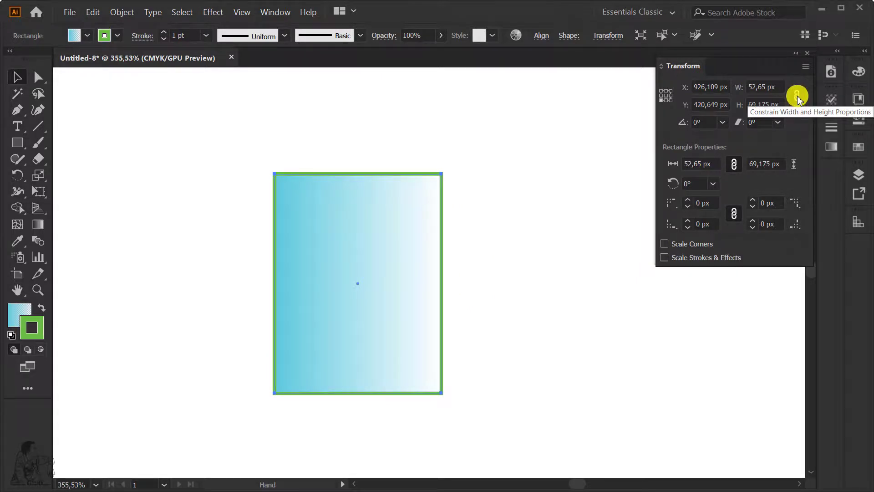
Unlink width and height proportions and set the width to 60 px
{"action": "left_click", "coordinate": [798, 97]}
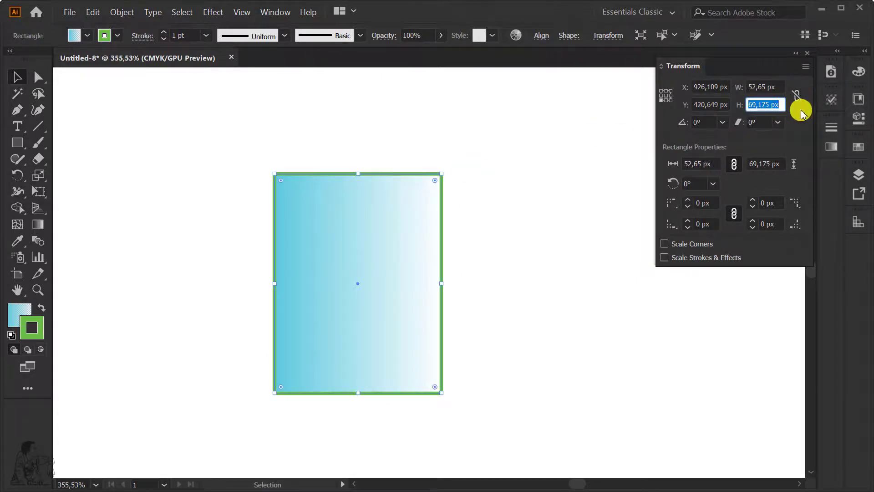
{"action": "double_click", "coordinate": [760, 87]}
{"action": "type", "text": "6"}
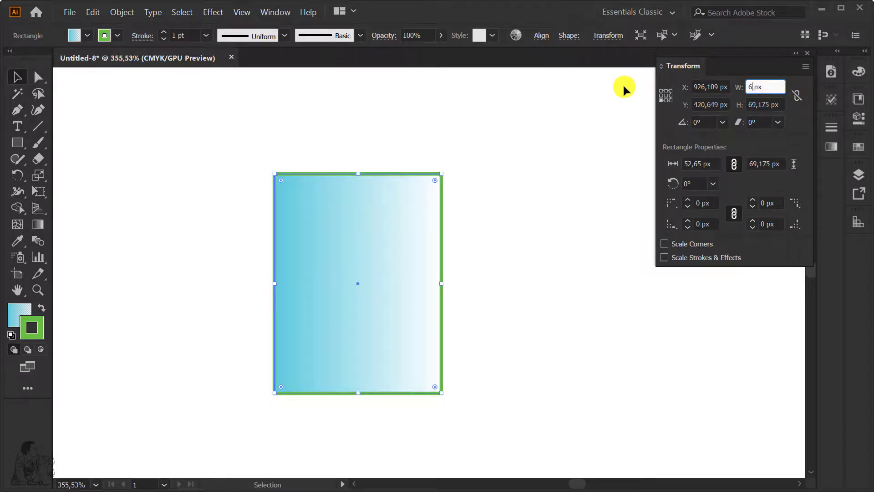
{"action": "type", "text": "0"}
{"action": "key", "text": "Return"}
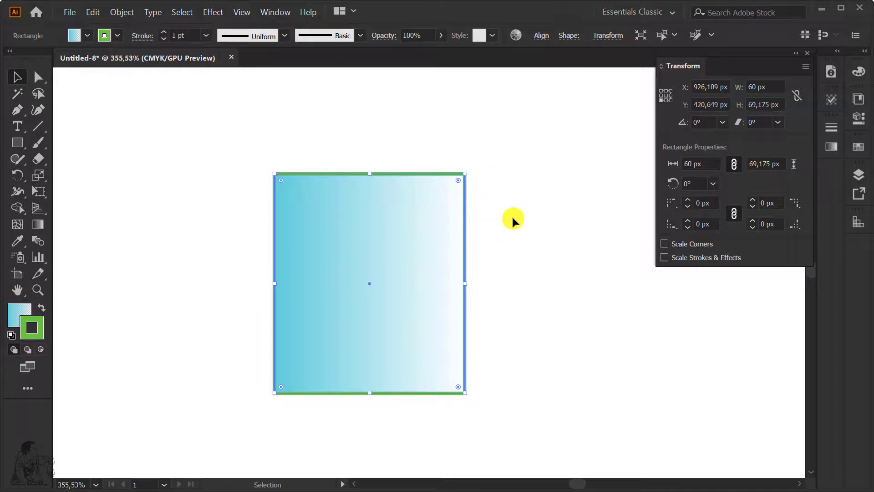
{"action": "left_click", "coordinate": [537, 170]}
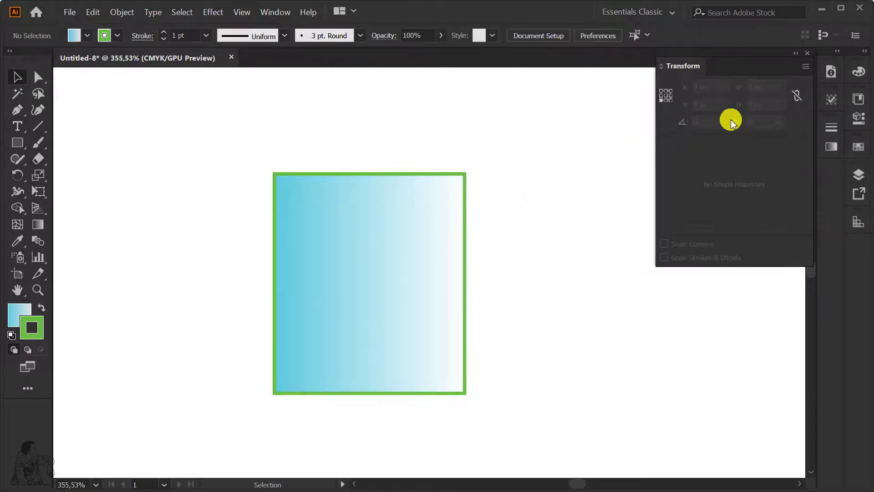
{"action": "left_click", "coordinate": [375, 208]}
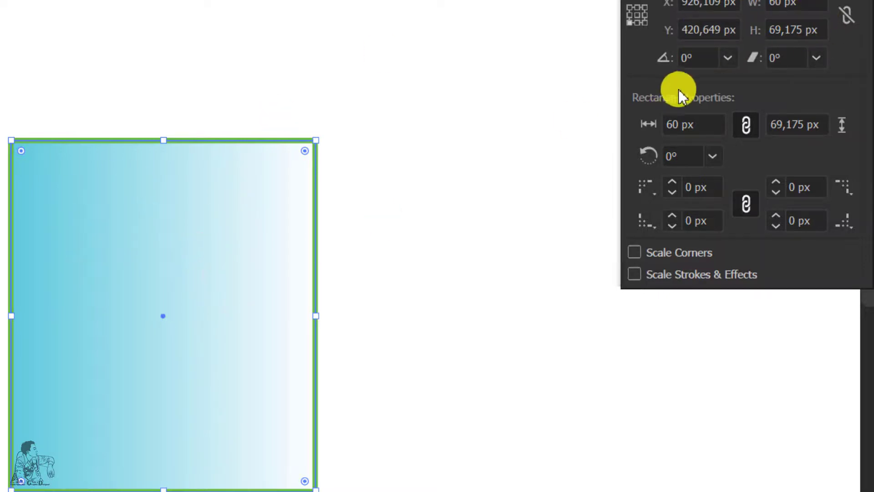
{"action": "left_click", "coordinate": [726, 56]}
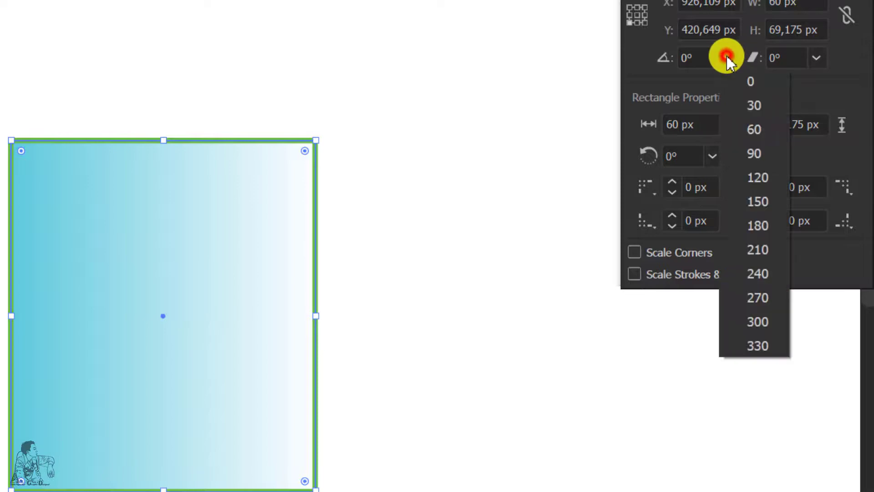
{"action": "left_click", "coordinate": [727, 55]}
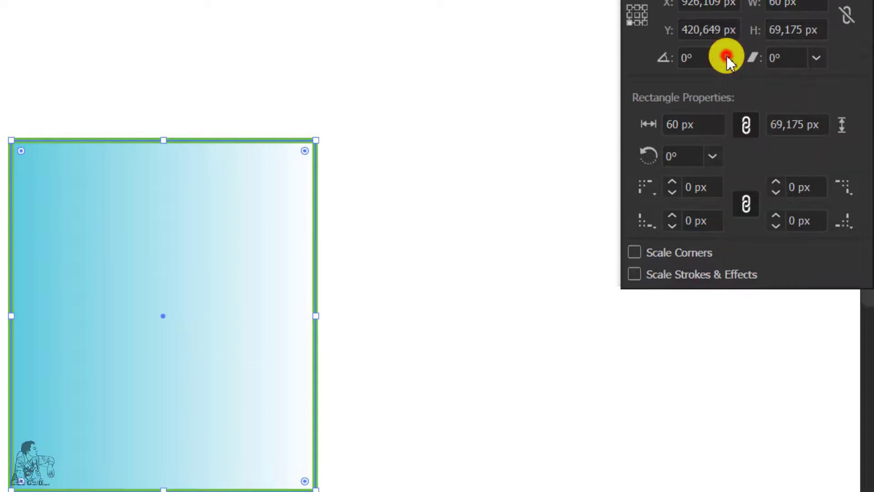
{"action": "left_click", "coordinate": [821, 57]}
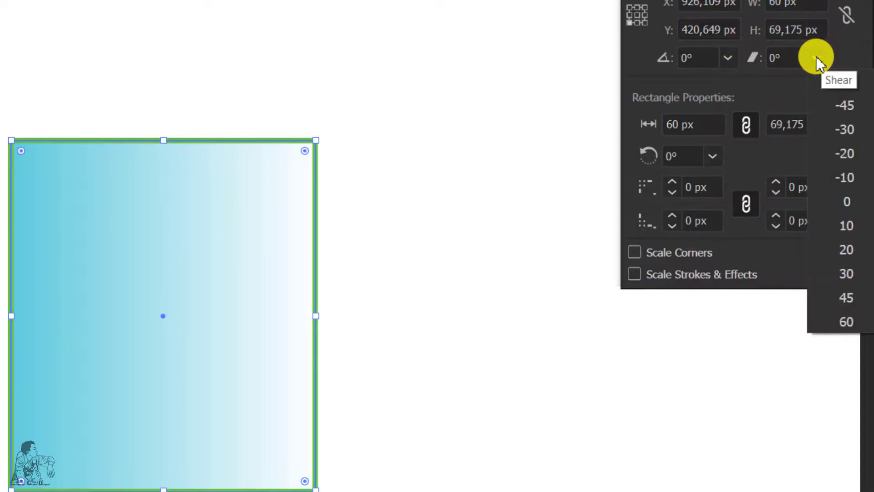
{"action": "left_click", "coordinate": [816, 56]}
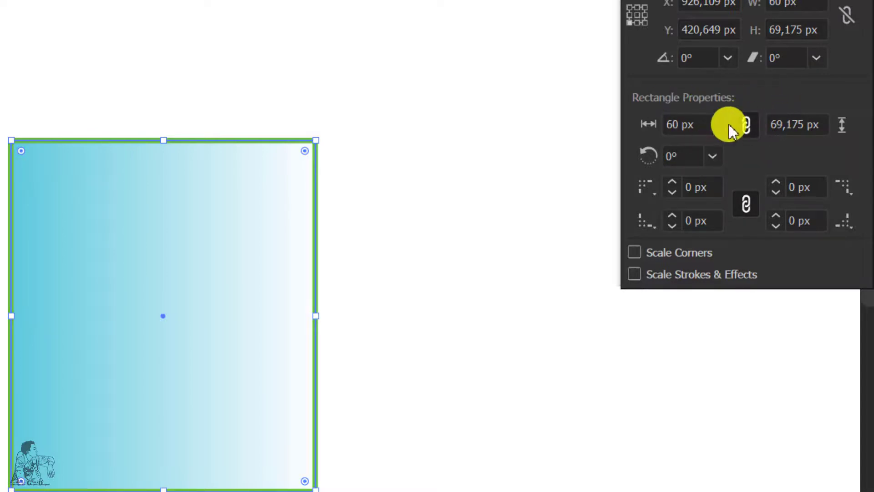
{"action": "double_click", "coordinate": [674, 125]}
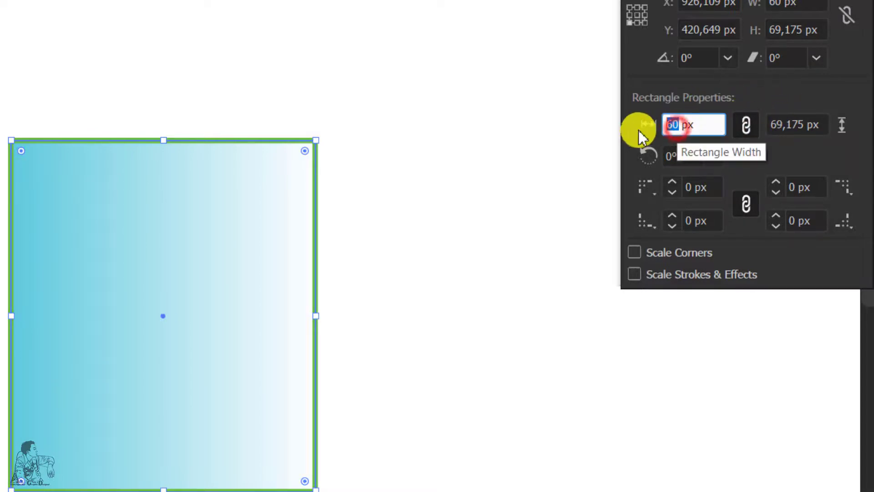
{"action": "type", "text": "70"}
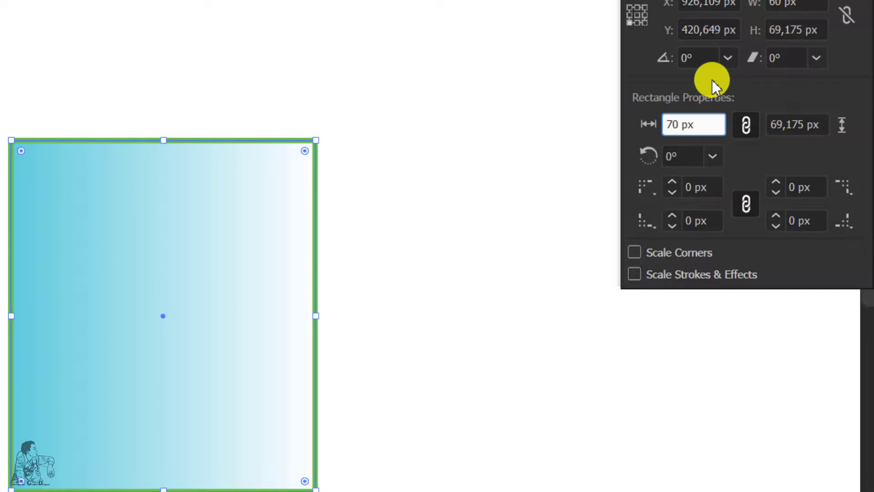
{"action": "key", "text": "Return"}
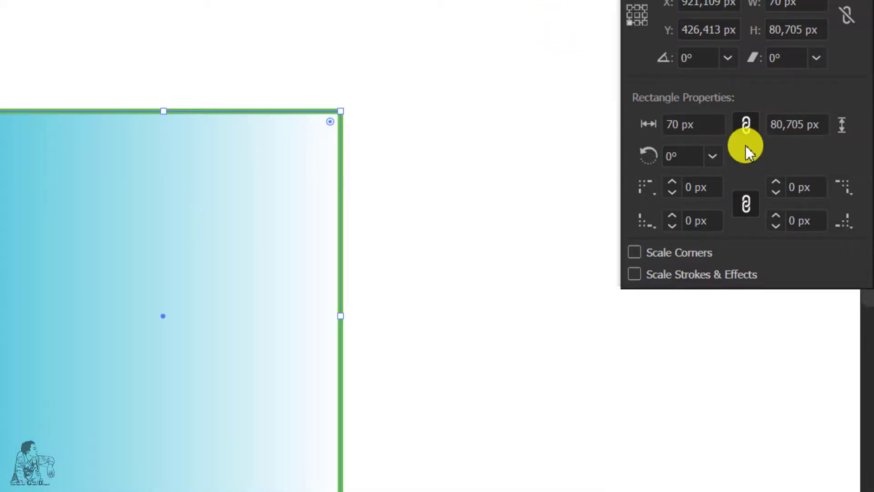
{"action": "left_click", "coordinate": [267, 172]}
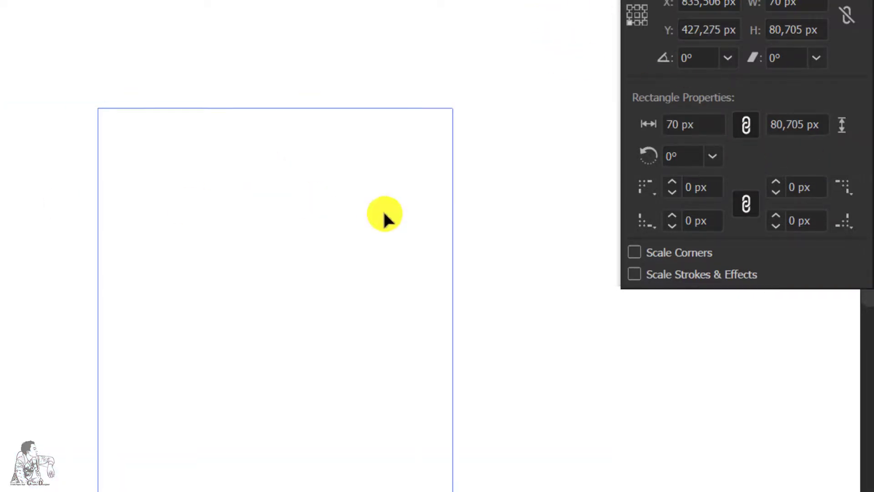
{"action": "left_click_drag", "start_coordinate": [356, 199], "coordinate": [357, 199]}
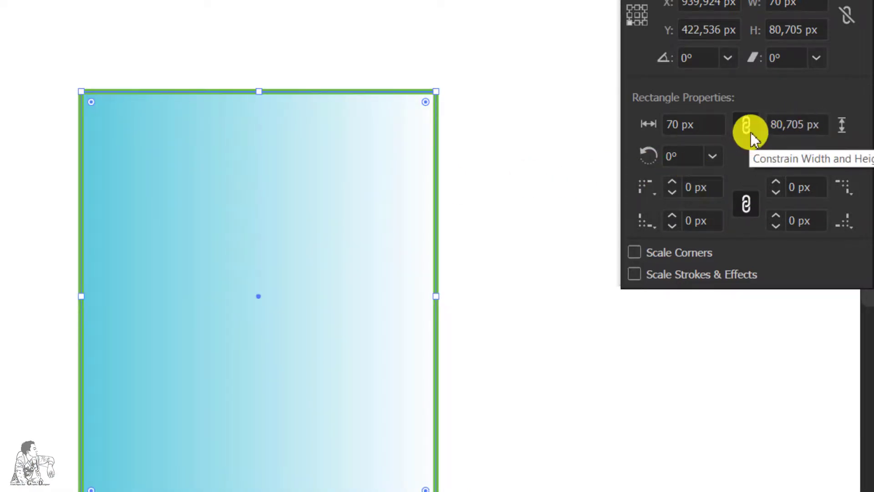
{"action": "left_click", "coordinate": [740, 128]}
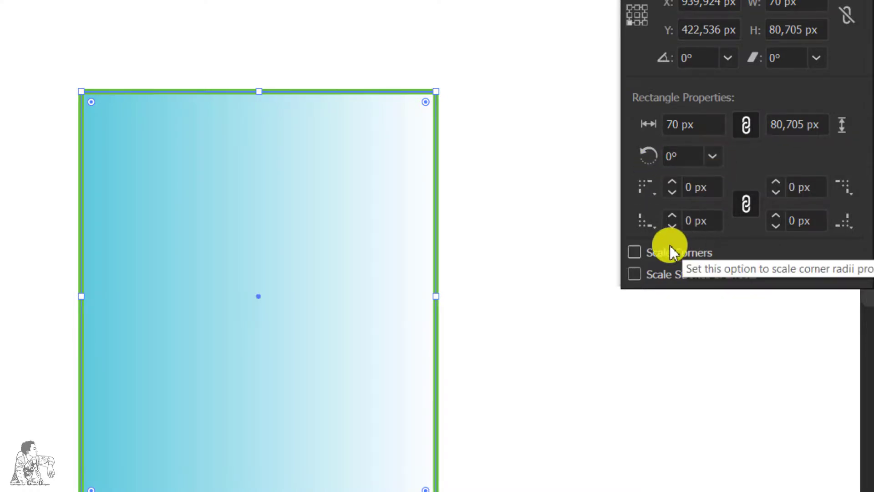
Round all four rectangle corners to a 6 px radius
{"action": "left_click", "coordinate": [683, 188]}
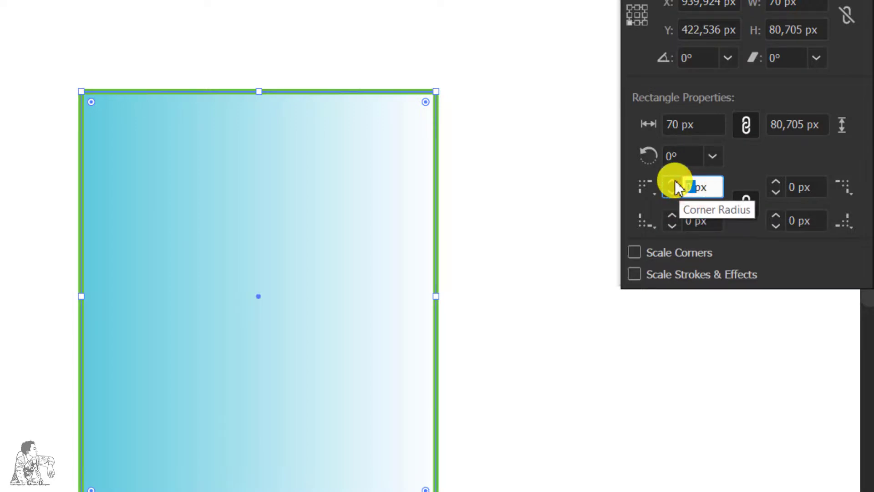
{"action": "type", "text": "6"}
{"action": "key", "text": "Return"}
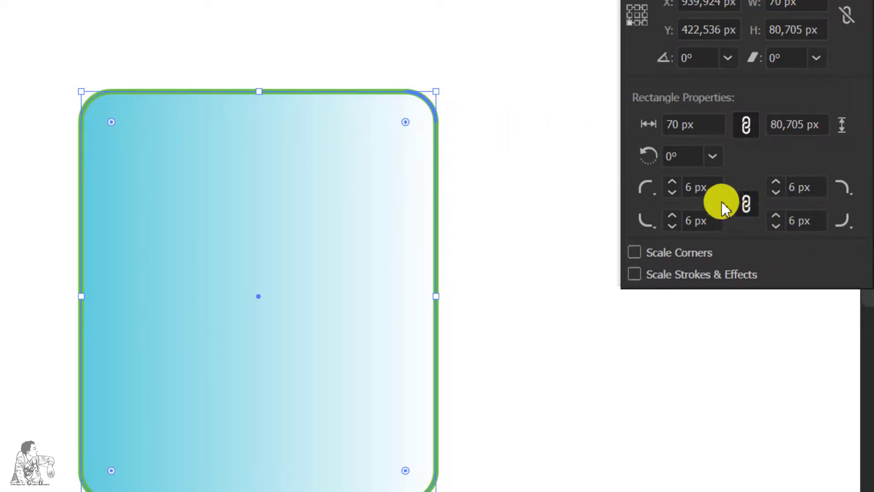
Unlink the corner radii, setting top-left to 9 px and bottom-right to 20 px
{"action": "left_click", "coordinate": [746, 204]}
{"action": "left_click", "coordinate": [693, 187]}
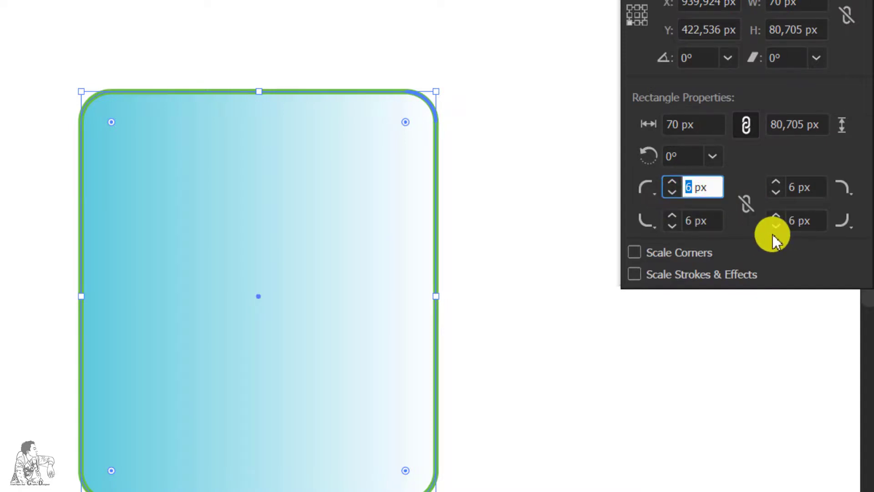
{"action": "type", "text": "9"}
{"action": "key", "text": "Return"}
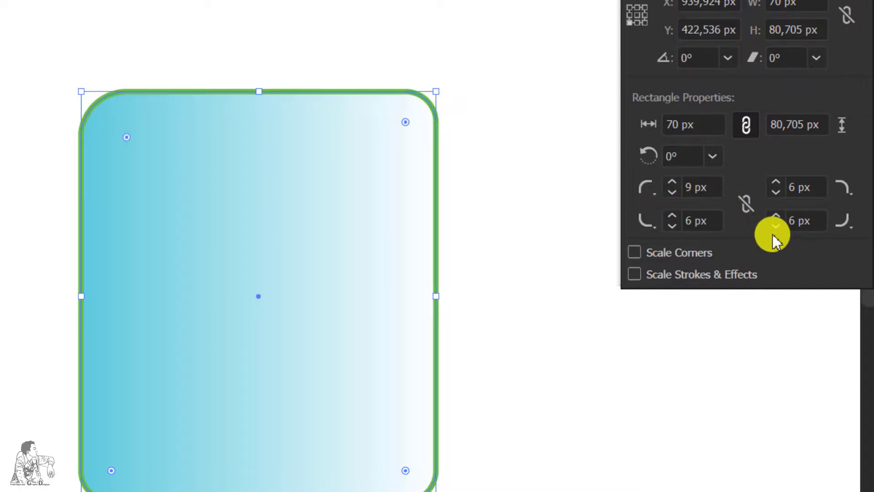
{"action": "left_click", "coordinate": [795, 221]}
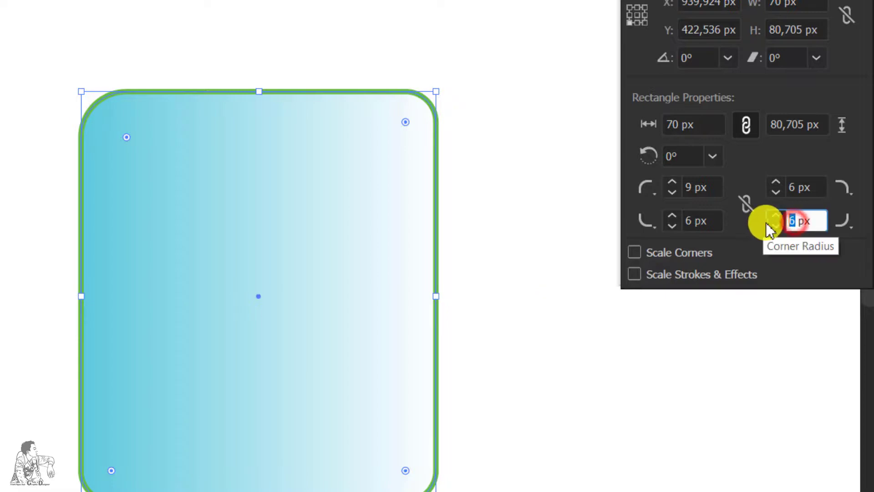
{"action": "type", "text": "30"}
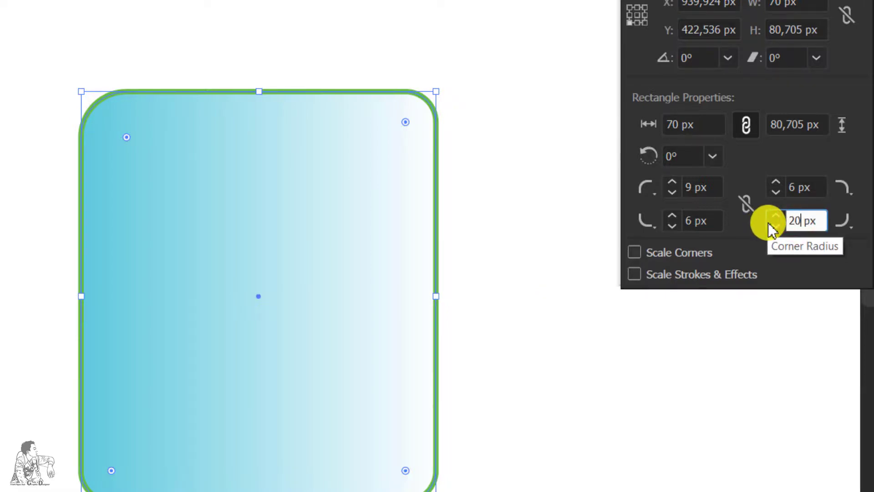
{"action": "key", "text": "Return"}
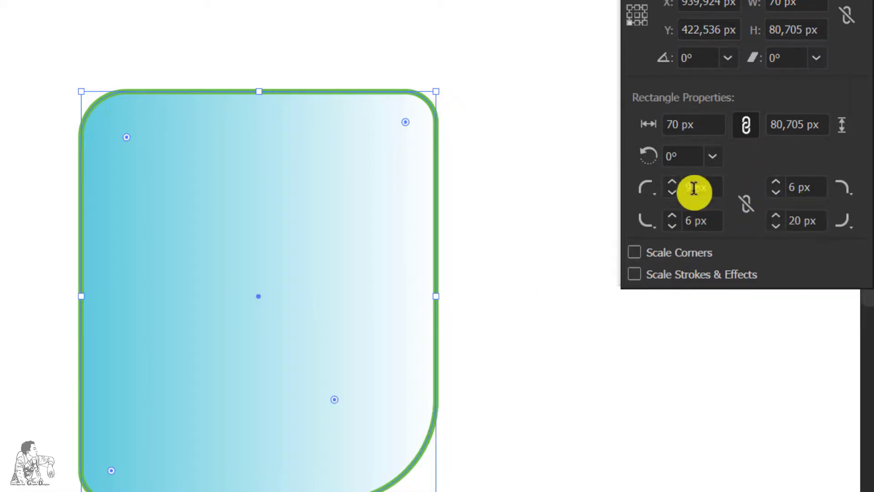
Set the top-left corner radius to 40 px after trying 20 and 64 px
{"action": "left_click", "coordinate": [693, 188]}
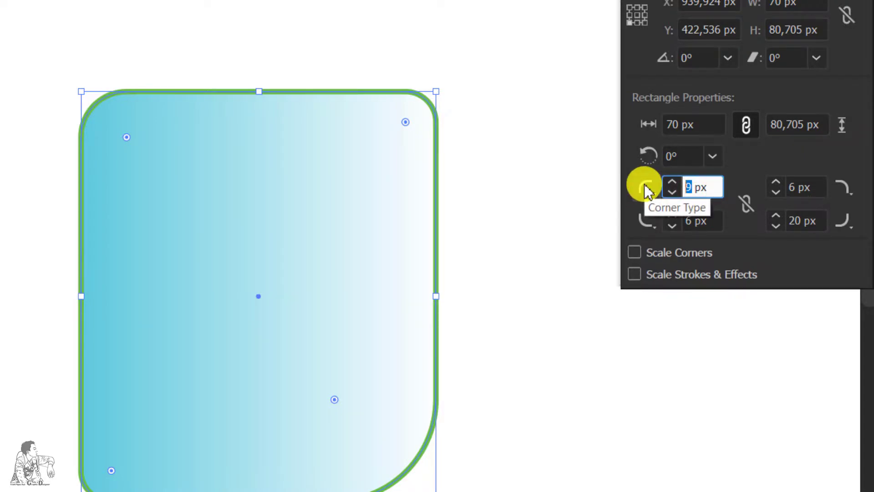
{"action": "type", "text": "20"}
{"action": "key", "text": "Return"}
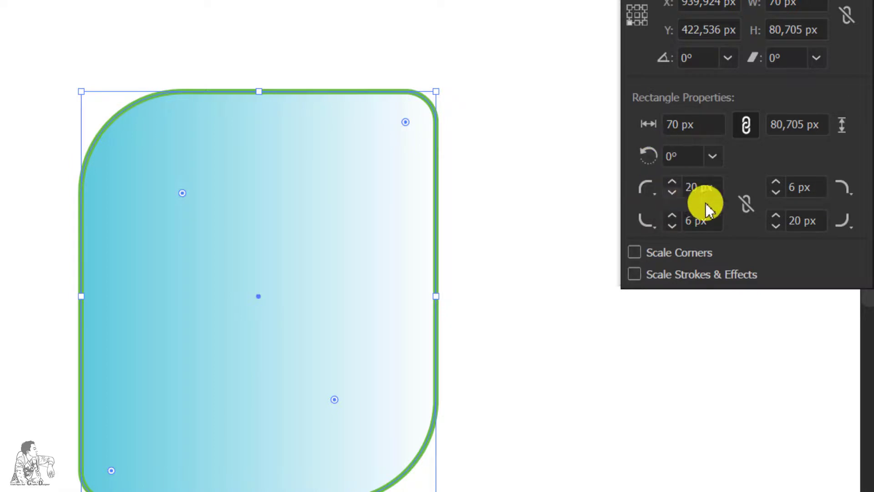
{"action": "left_click", "coordinate": [688, 187]}
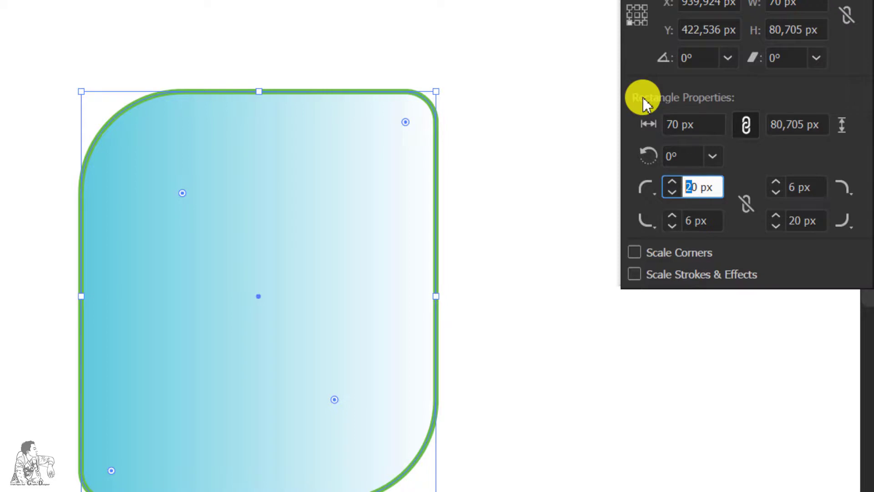
{"action": "type", "text": "6"}
{"action": "type", "text": "4"}
{"action": "key", "text": "Return"}
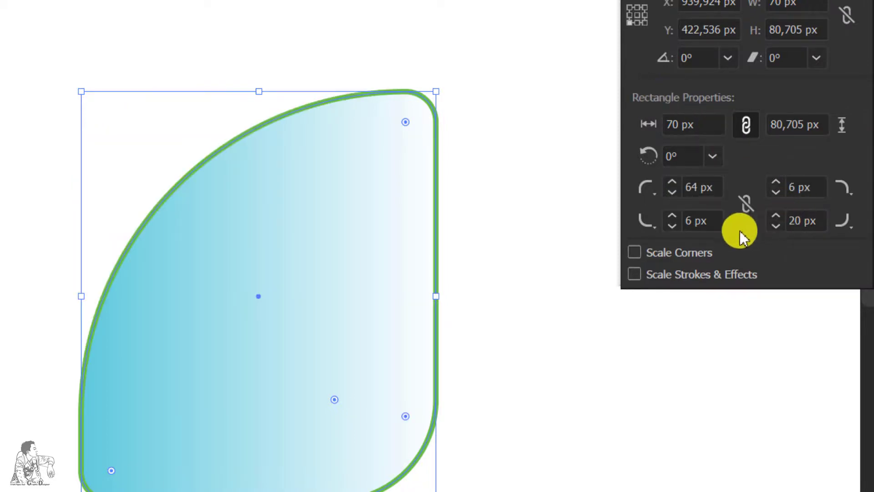
{"action": "left_click", "coordinate": [693, 187]}
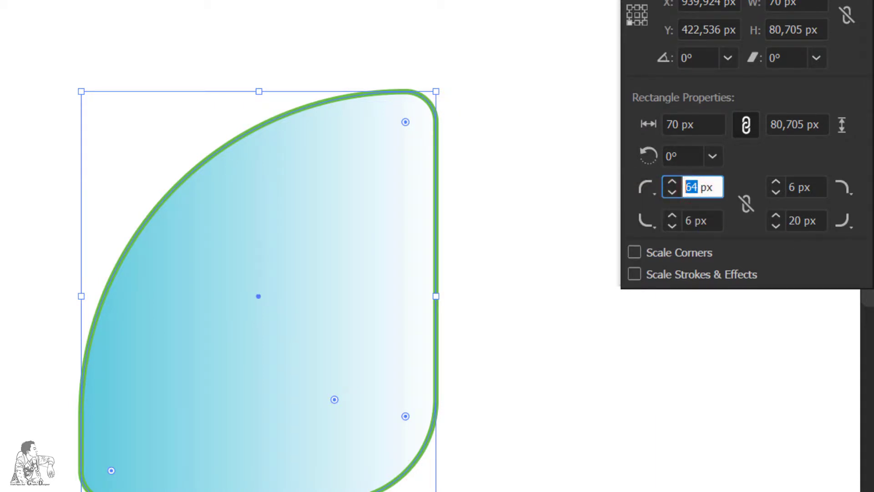
{"action": "type", "text": "40"}
{"action": "key", "text": "Return"}
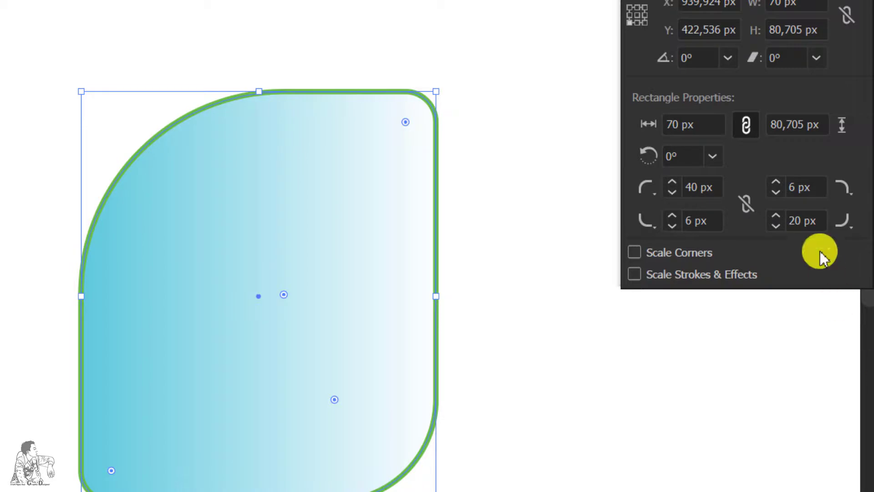
Set the bottom-right corner radius to 40 px after trying 64 px
{"action": "type", "text": "64"}
{"action": "key", "text": "Return"}
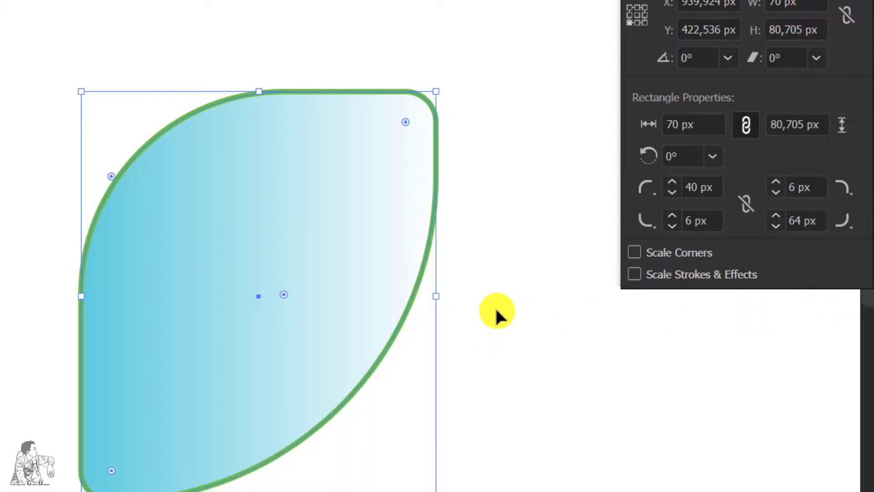
{"action": "double_click", "coordinate": [798, 222]}
{"action": "type", "text": "40"}
{"action": "key", "text": "Return"}
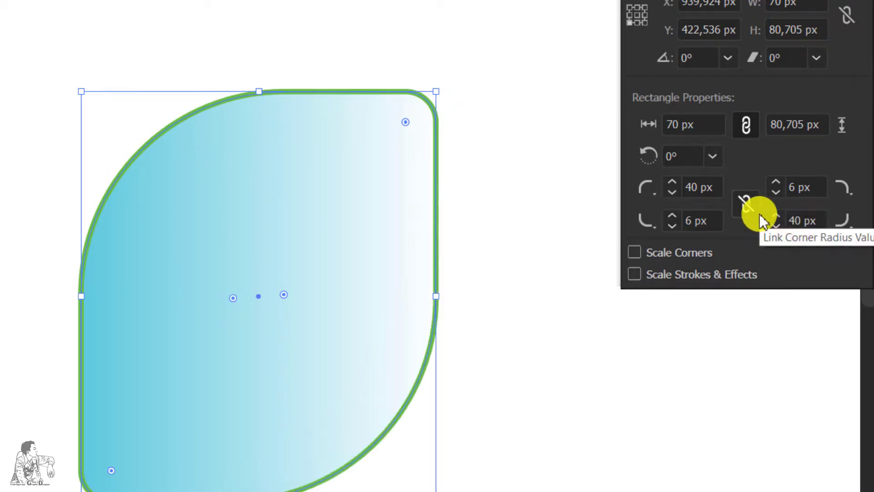
Reselect the leaf shape and enable Scale Corners and Scale Strokes & Effects
{"action": "left_click", "coordinate": [503, 283]}
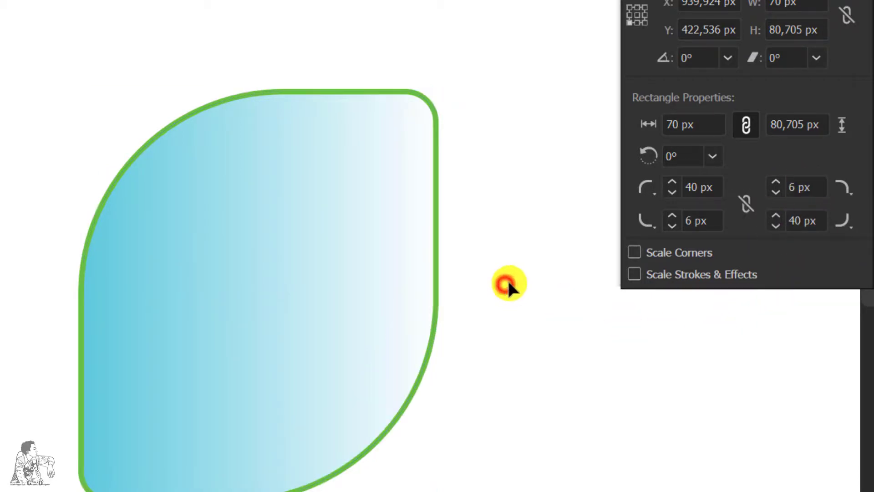
{"action": "left_click", "coordinate": [338, 245]}
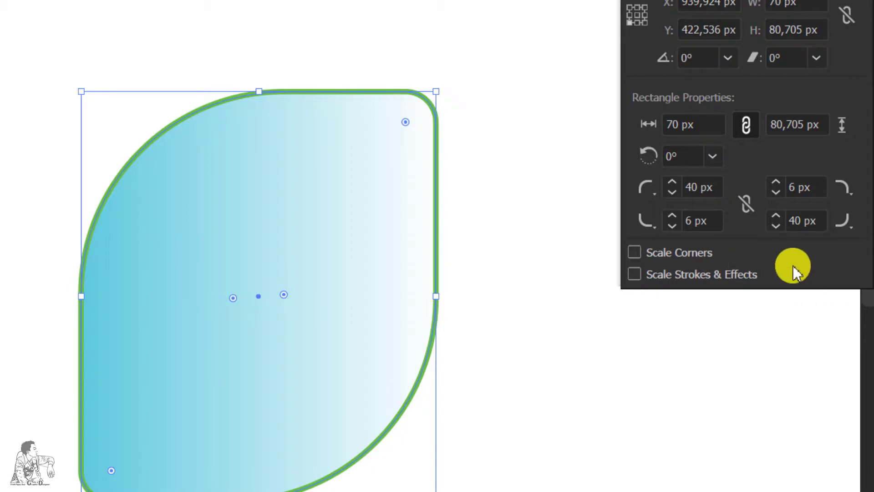
{"action": "left_click", "coordinate": [636, 253]}
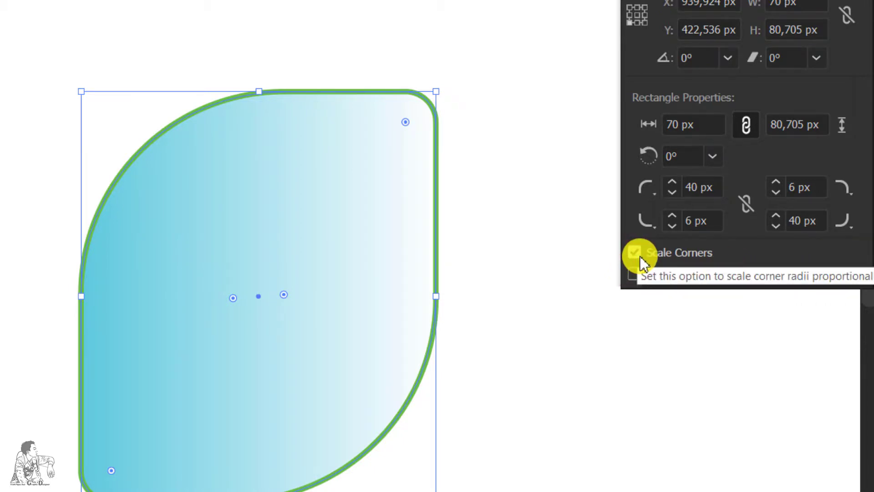
{"action": "left_click", "coordinate": [628, 273]}
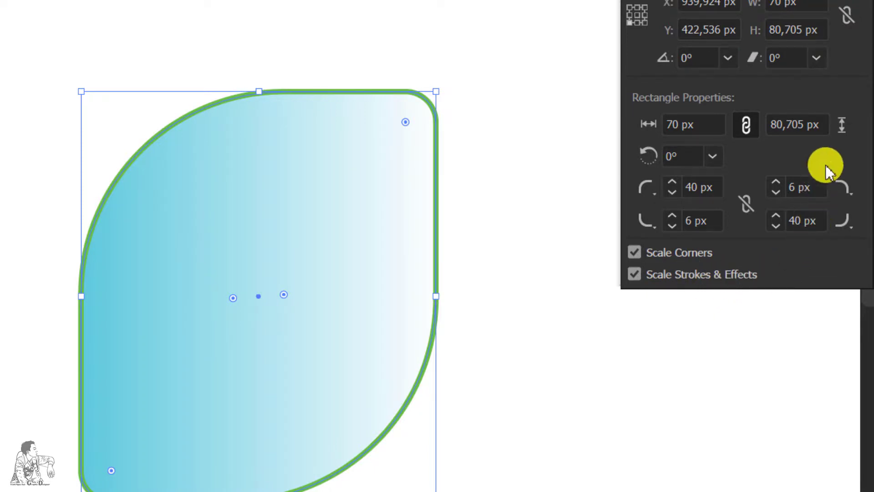
Try a 60° rotation preset, undo it, and relink width and height proportions
{"action": "left_click", "coordinate": [678, 98]}
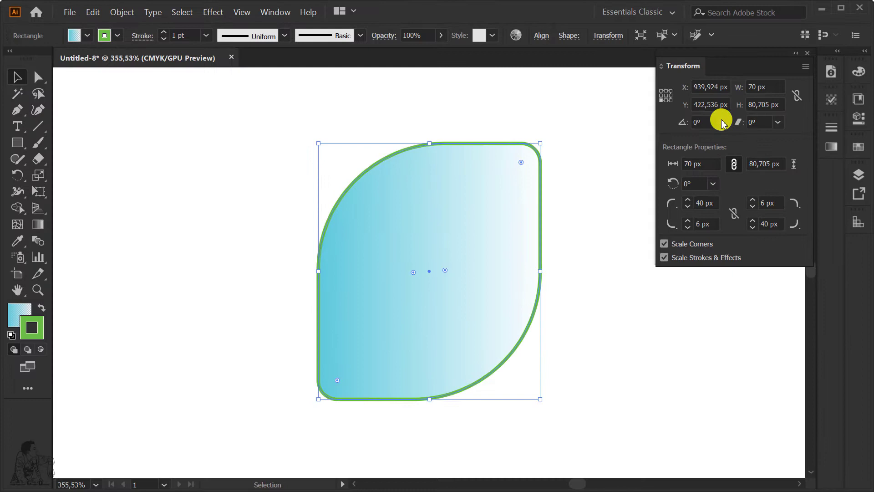
{"action": "left_click", "coordinate": [722, 122]}
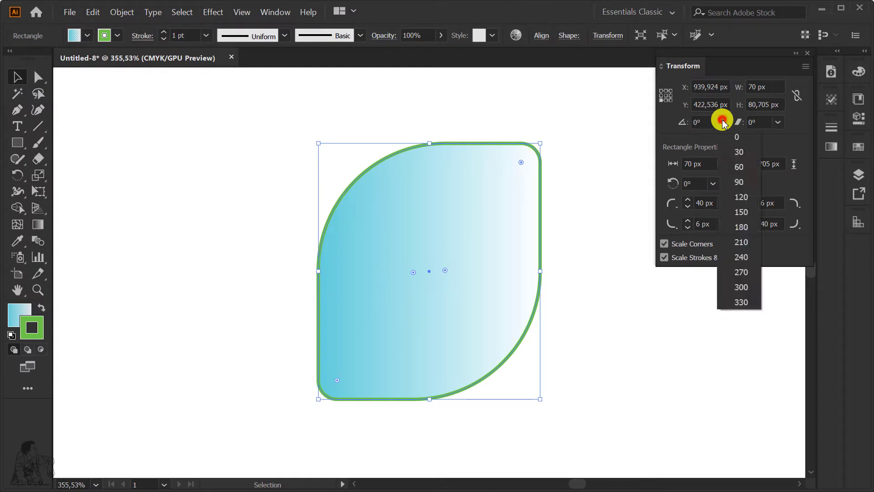
{"action": "left_click", "coordinate": [739, 167]}
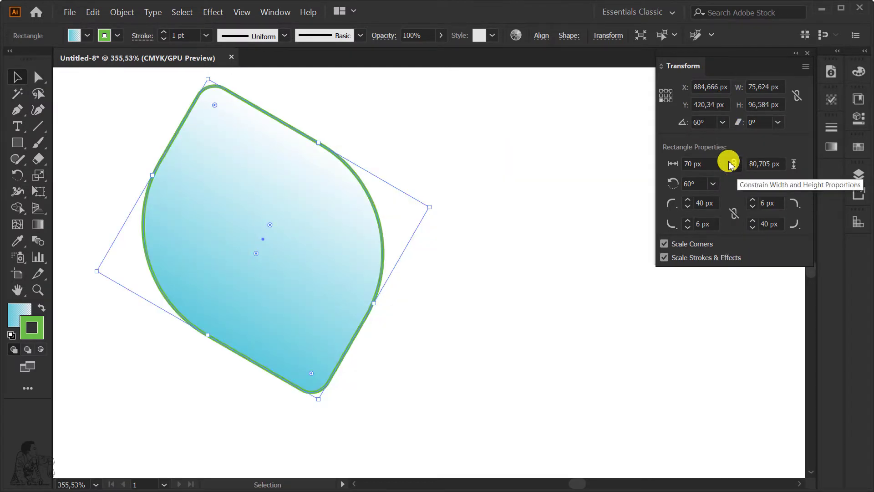
{"action": "key", "text": "ctrl+z"}
{"action": "left_click", "coordinate": [732, 164]}
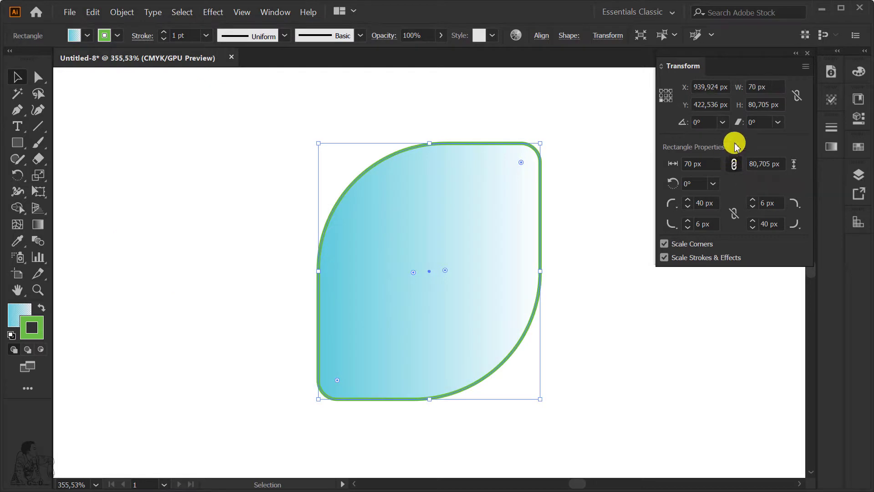
{"action": "left_click", "coordinate": [776, 122]}
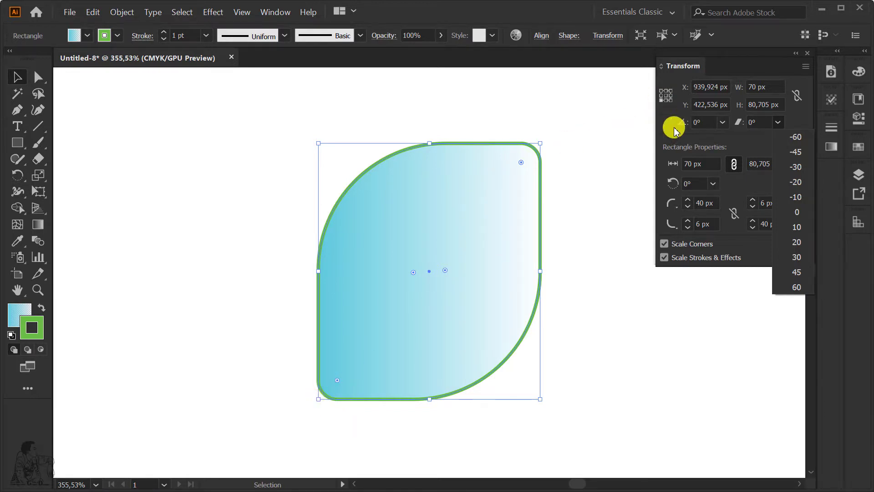
{"action": "left_click", "coordinate": [667, 96]}
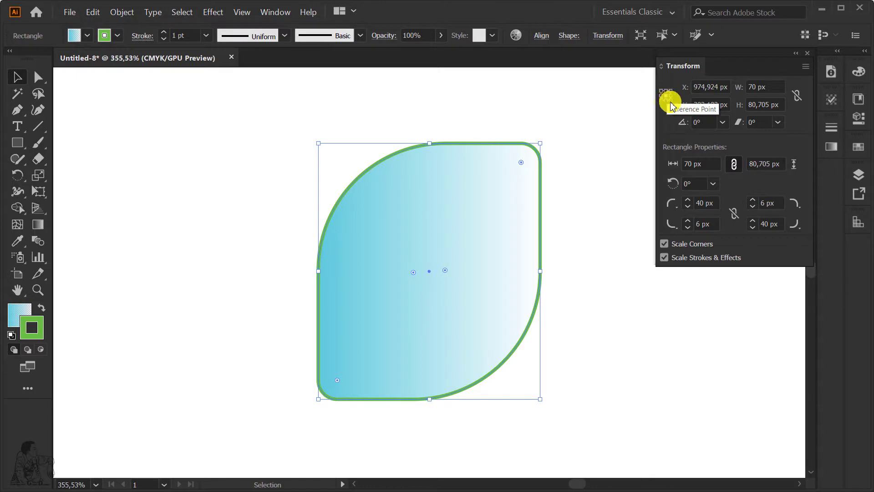
Rotate the leaf through the 90° and 180° presets, then reset rotation to 0°
{"action": "left_click", "coordinate": [723, 122]}
{"action": "left_click", "coordinate": [739, 181]}
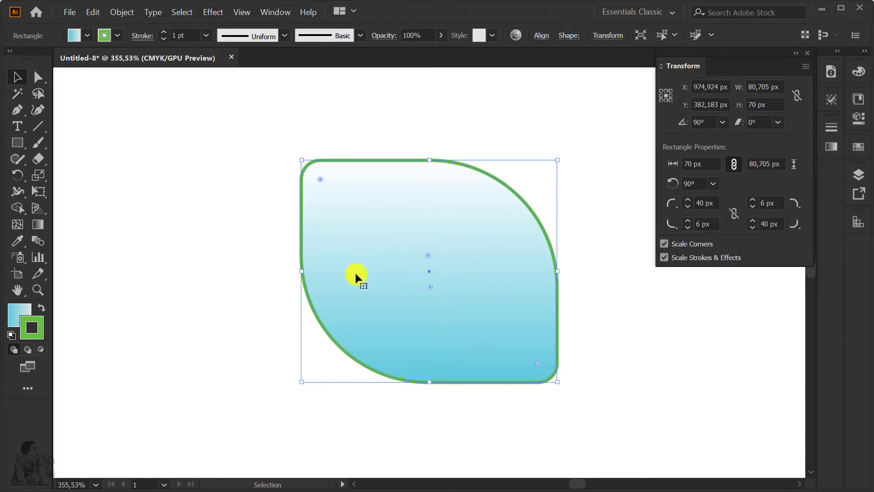
{"action": "left_click", "coordinate": [723, 122]}
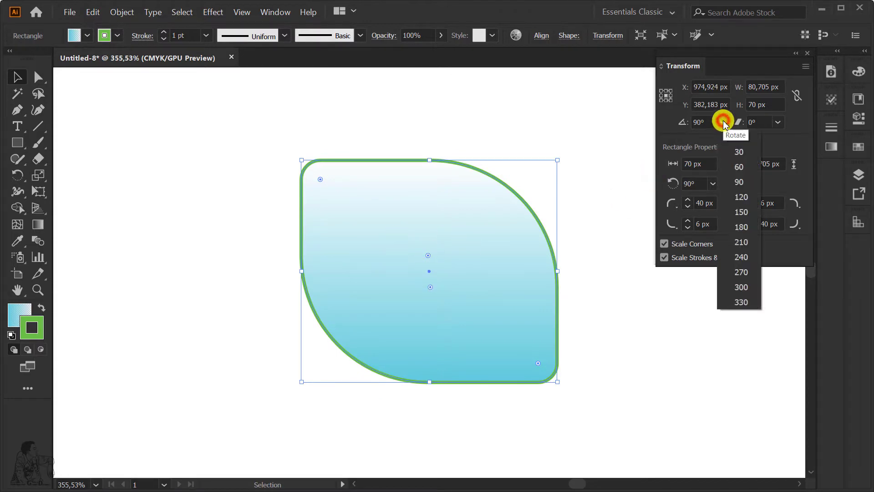
{"action": "left_click", "coordinate": [740, 227]}
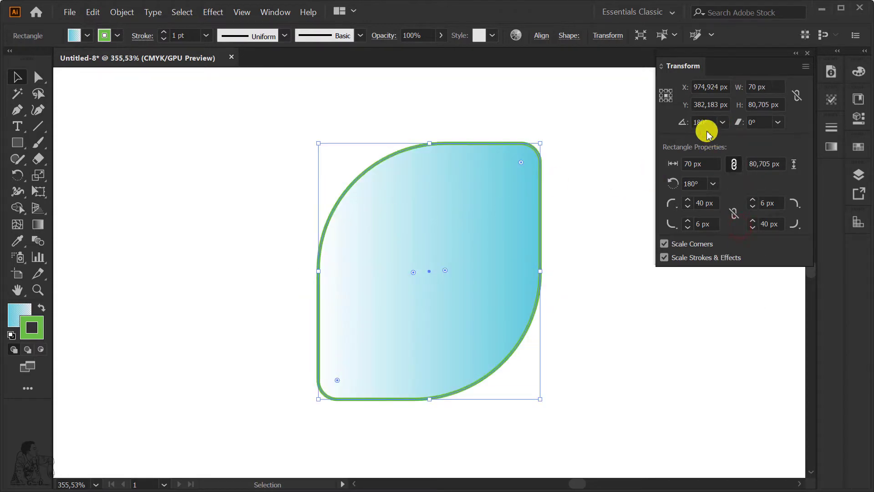
{"action": "left_click", "coordinate": [725, 122]}
{"action": "left_click", "coordinate": [736, 137]}
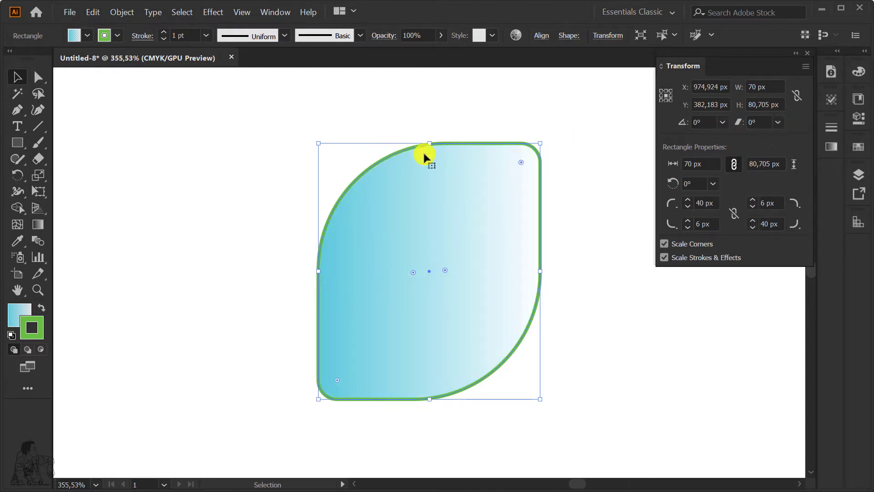
Shear the leaf by -30° and other presets, then return it to 0° shear
{"action": "left_click", "coordinate": [778, 122]}
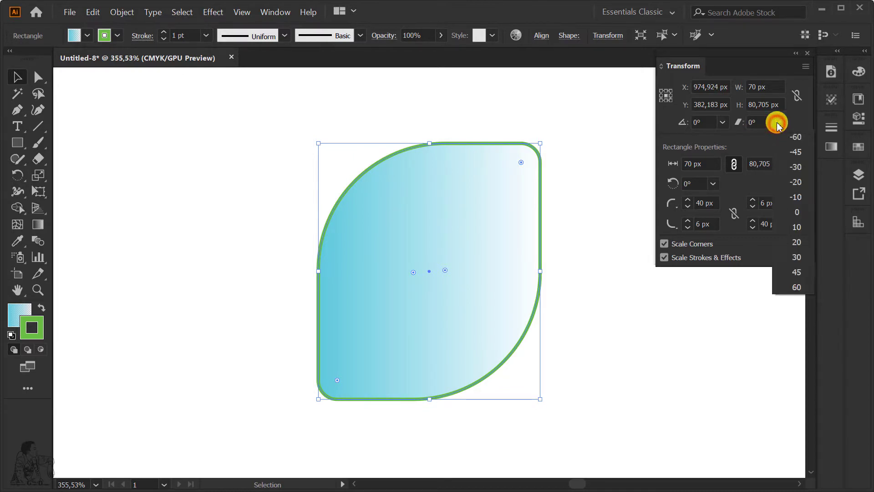
{"action": "left_click", "coordinate": [797, 167]}
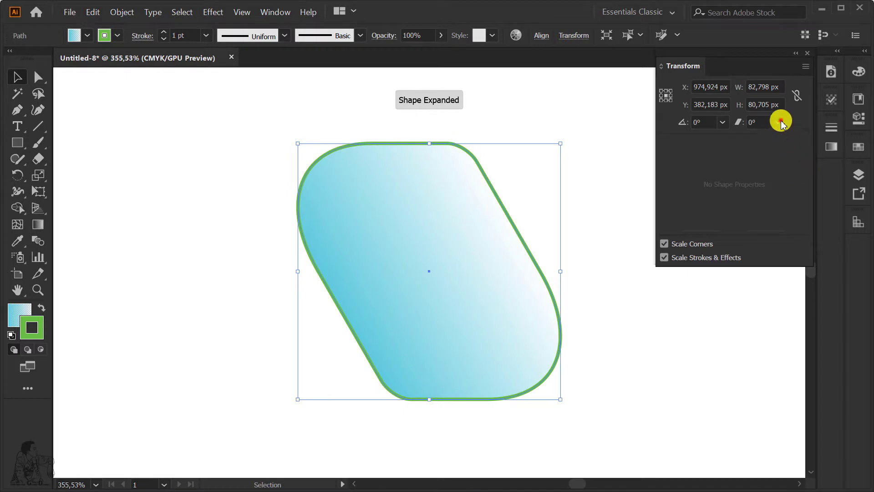
{"action": "left_click", "coordinate": [777, 122]}
{"action": "left_click", "coordinate": [796, 257]}
{"action": "type", "text": "70"}
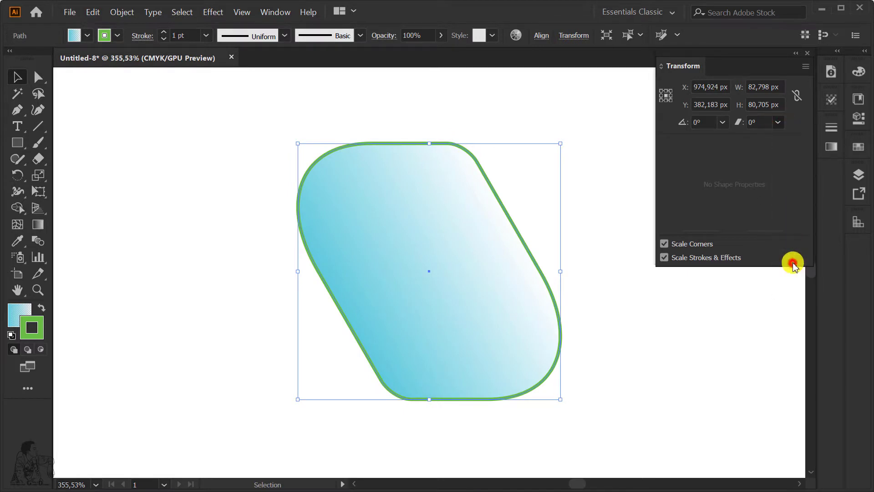
{"action": "left_click", "coordinate": [778, 123]}
{"action": "left_click", "coordinate": [794, 258]}
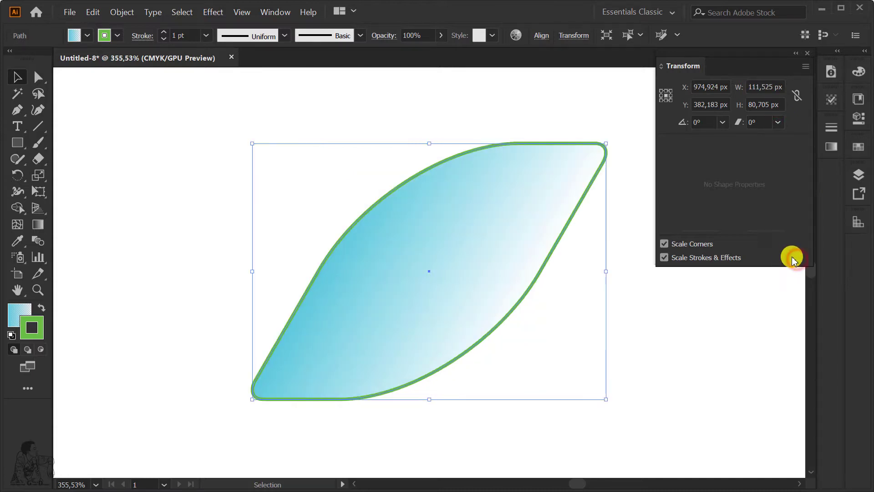
{"action": "left_click", "coordinate": [778, 122]}
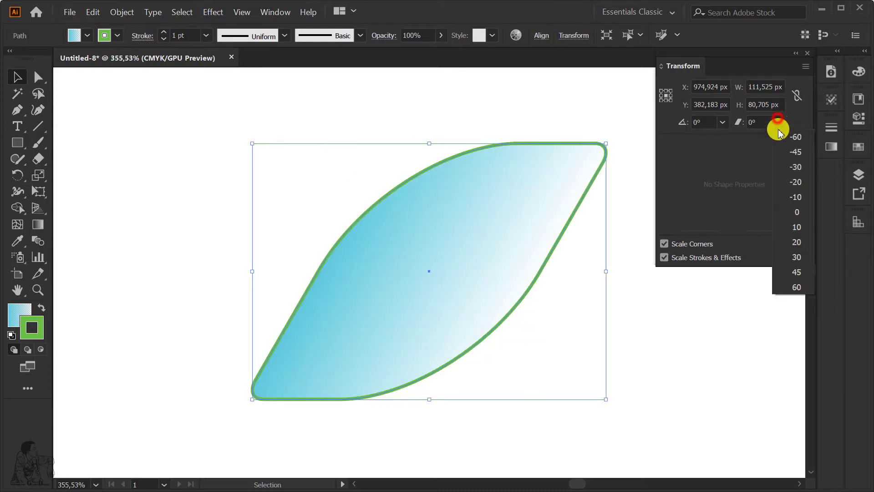
{"action": "left_click", "coordinate": [792, 214]}
{"action": "left_click", "coordinate": [494, 127]}
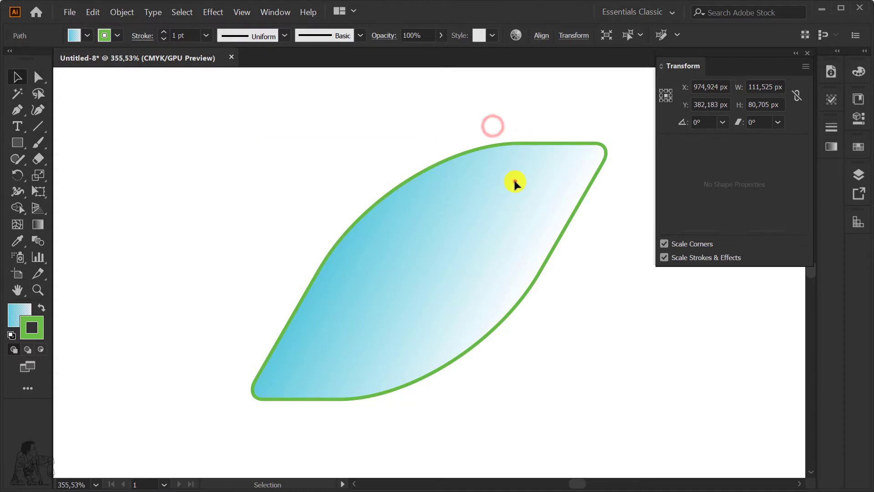
{"action": "left_click", "coordinate": [515, 182]}
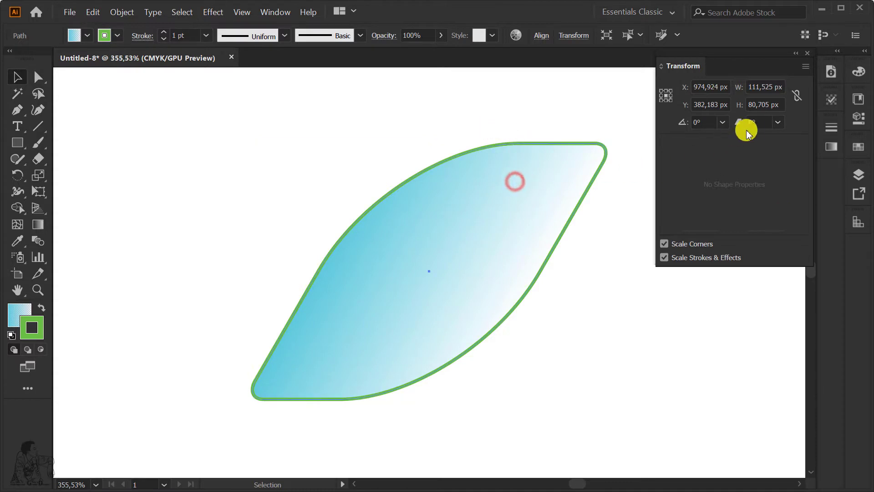
Shear the leaf by 30°, reduce it, then remove the shear, restoring 70 px width
{"action": "left_click", "coordinate": [779, 123]}
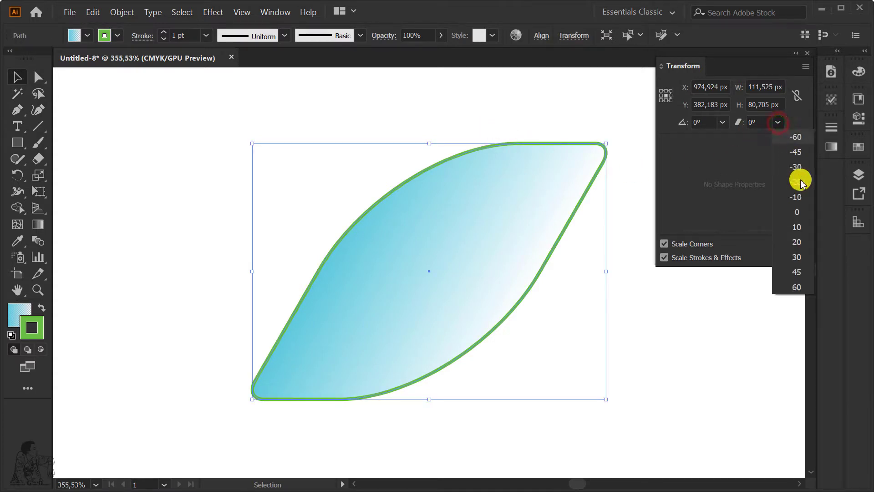
{"action": "left_click", "coordinate": [797, 257]}
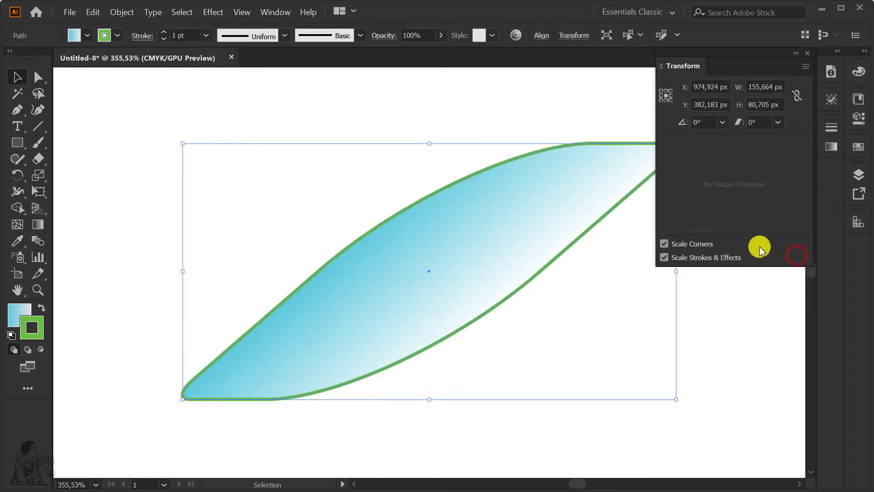
{"action": "left_click", "coordinate": [778, 122]}
{"action": "left_click", "coordinate": [793, 167]}
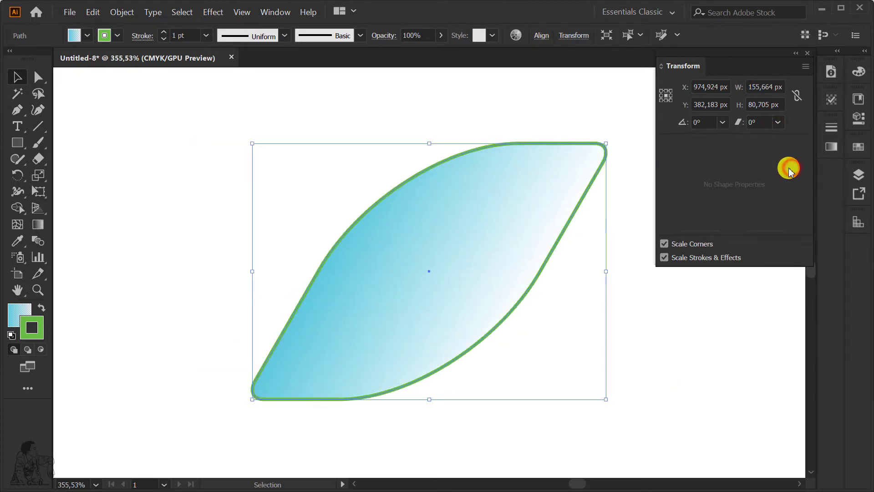
{"action": "left_click", "coordinate": [778, 122]}
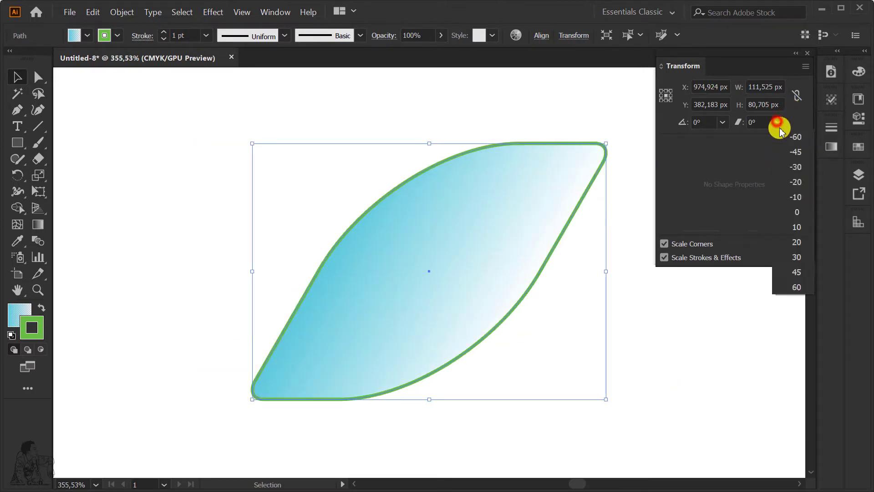
{"action": "left_click", "coordinate": [791, 169]}
{"action": "left_click", "coordinate": [560, 150]}
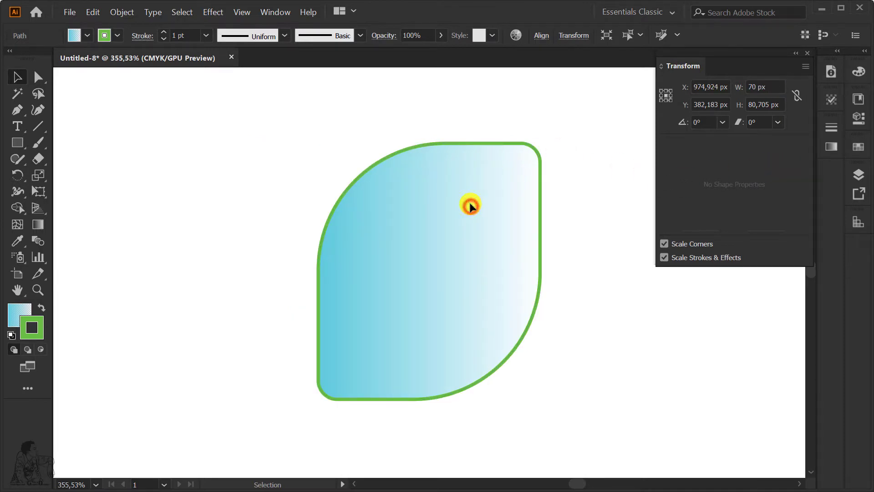
{"action": "left_click", "coordinate": [363, 204]}
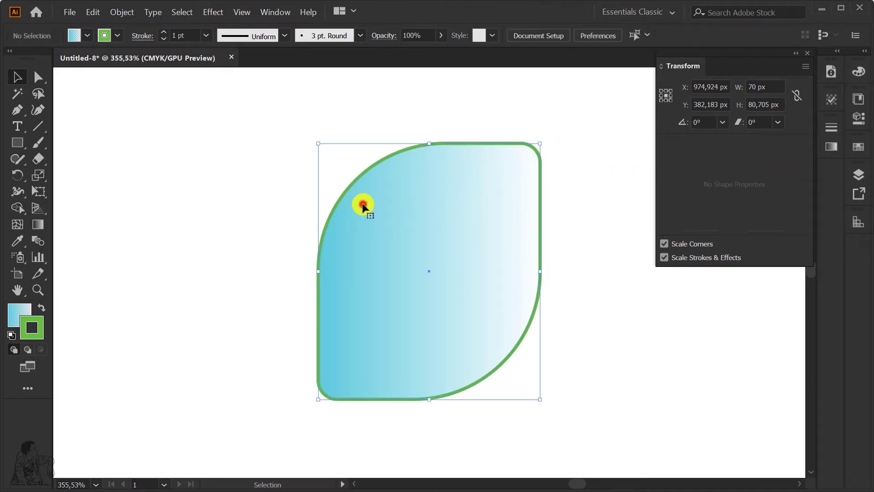
{"action": "left_click", "coordinate": [40, 192]}
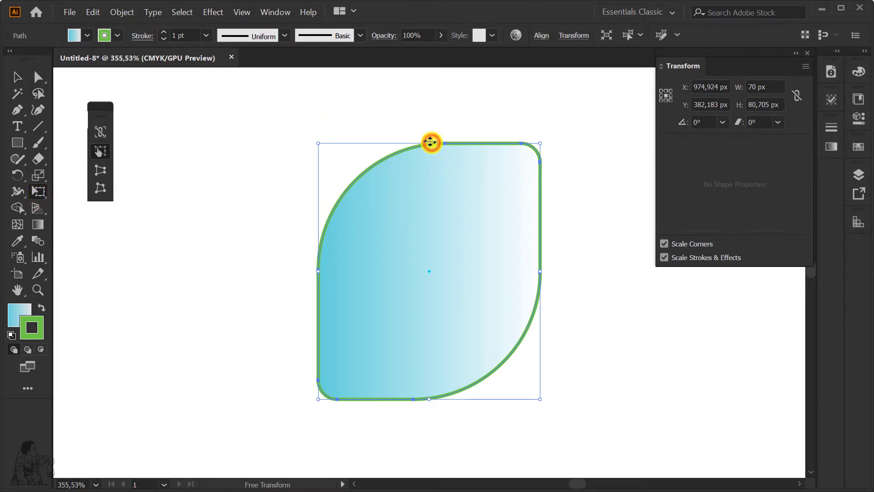
{"action": "mouse_move", "coordinate": [430, 142]}
{"action": "left_mouse_down"}
{"action": "mouse_move", "coordinate": [577, 162]}
{"action": "mouse_move", "coordinate": [220, 198]}
{"action": "mouse_move", "coordinate": [562, 179]}
{"action": "mouse_move", "coordinate": [354, 184]}
{"action": "mouse_move", "coordinate": [384, 172]}
{"action": "left_mouse_up"}
{"action": "key", "text": "ctrl+z"}
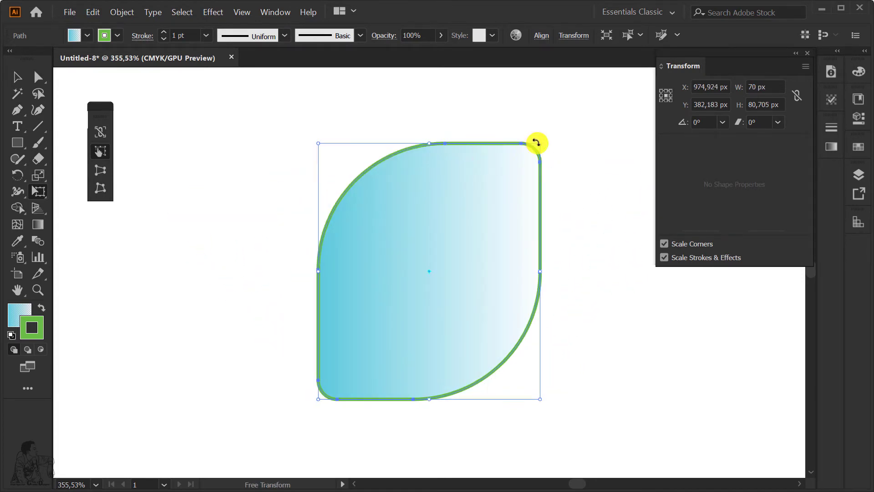
{"action": "mouse_move", "coordinate": [545, 143]}
{"action": "left_mouse_down"}
{"action": "mouse_move", "coordinate": [449, 121]}
{"action": "mouse_move", "coordinate": [266, 228]}
{"action": "mouse_move", "coordinate": [525, 152]}
{"action": "mouse_move", "coordinate": [426, 135]}
{"action": "mouse_move", "coordinate": [465, 135]}
{"action": "left_mouse_up"}
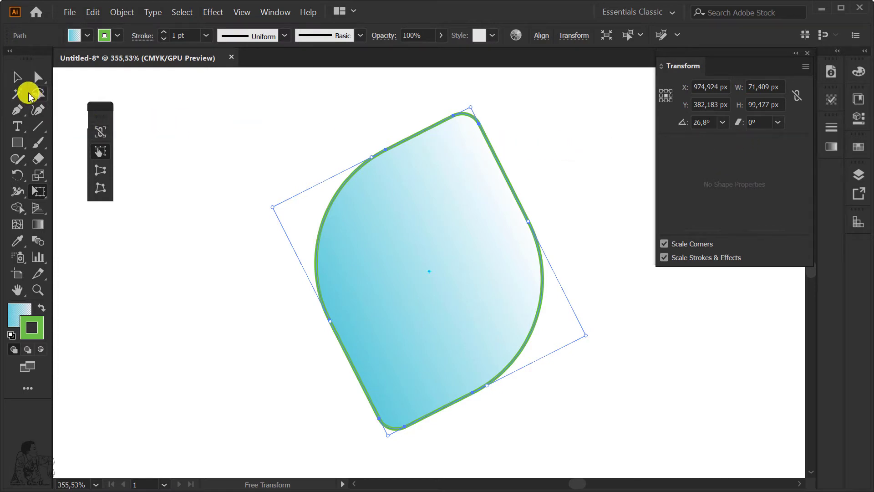
{"action": "left_click", "coordinate": [17, 77]}
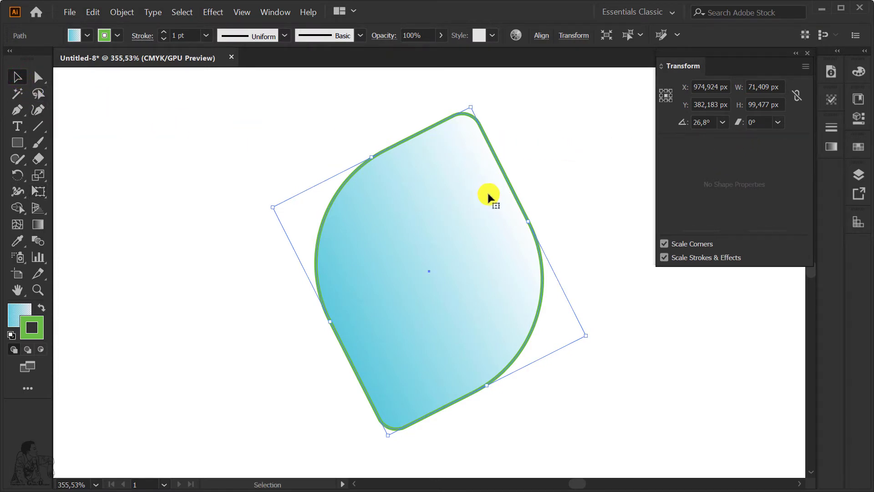
{"action": "key", "text": "ctrl+z"}
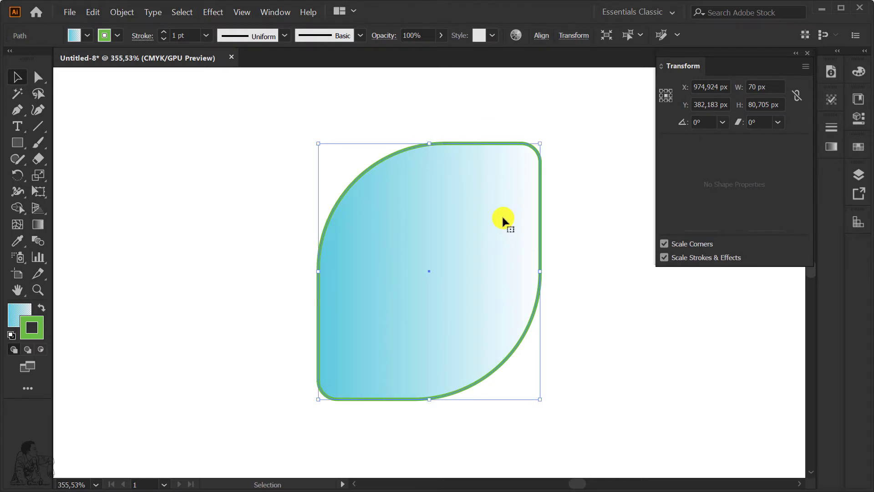
{"action": "left_click", "coordinate": [281, 13]}
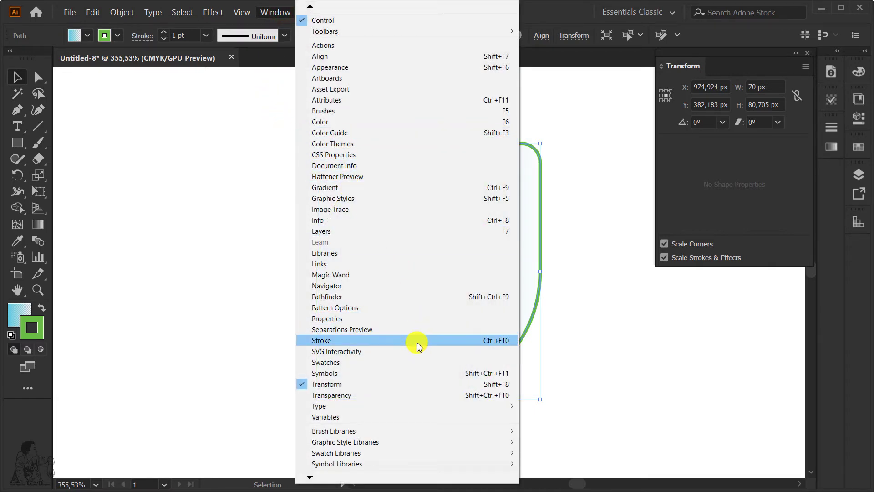
{"action": "left_click", "coordinate": [564, 172]}
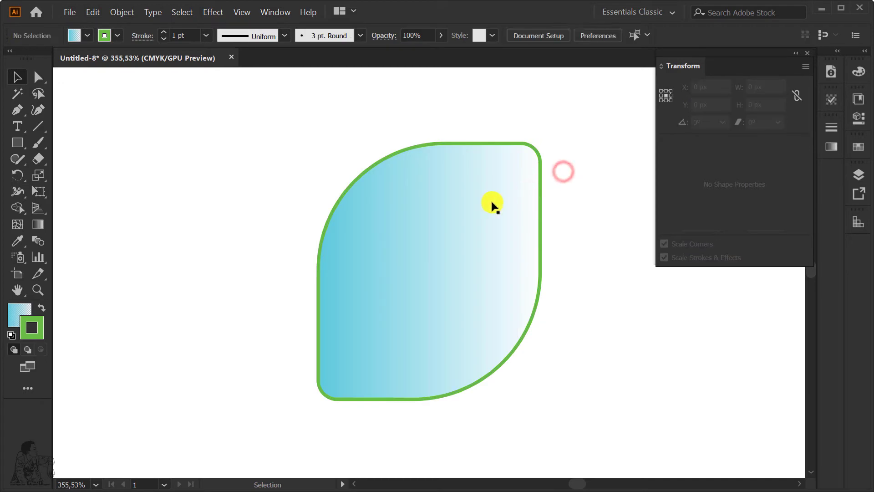
{"action": "left_click", "coordinate": [493, 204]}
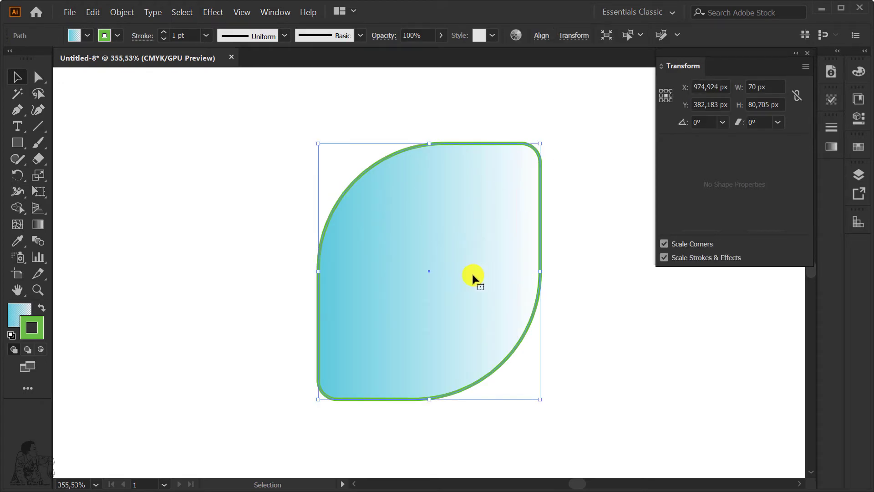
{"action": "left_click", "coordinate": [275, 12]}
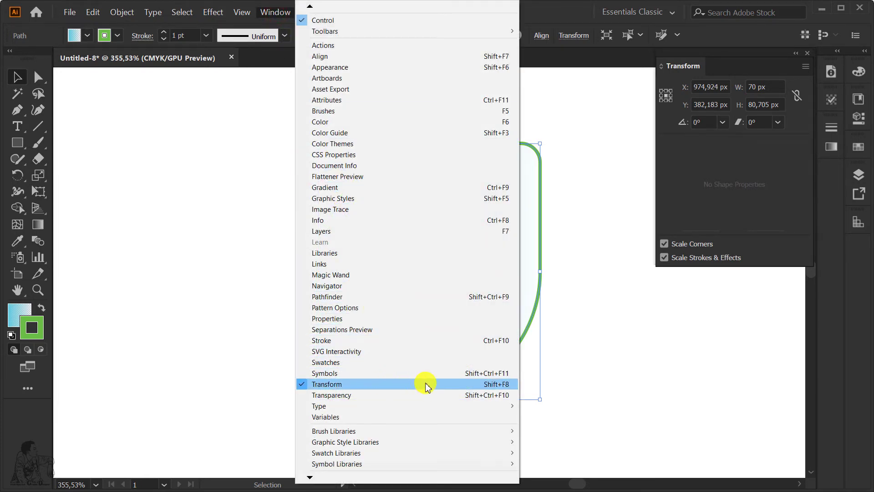
{"action": "left_click", "coordinate": [635, 378]}
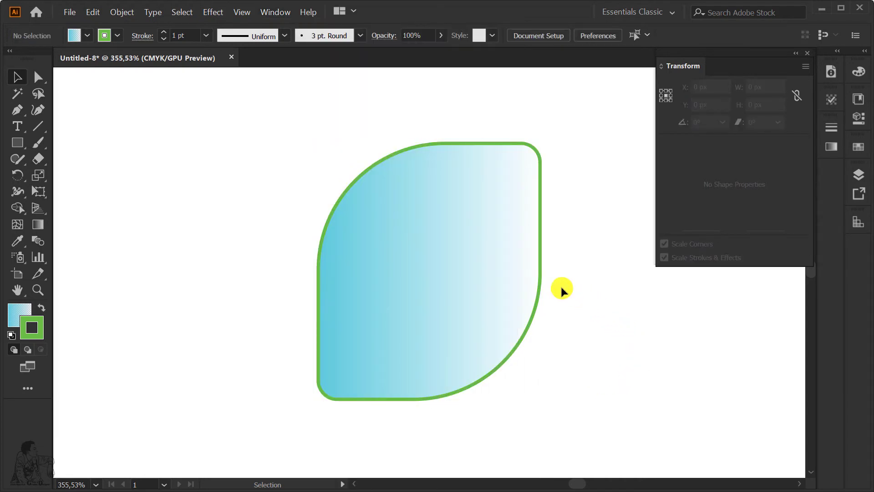